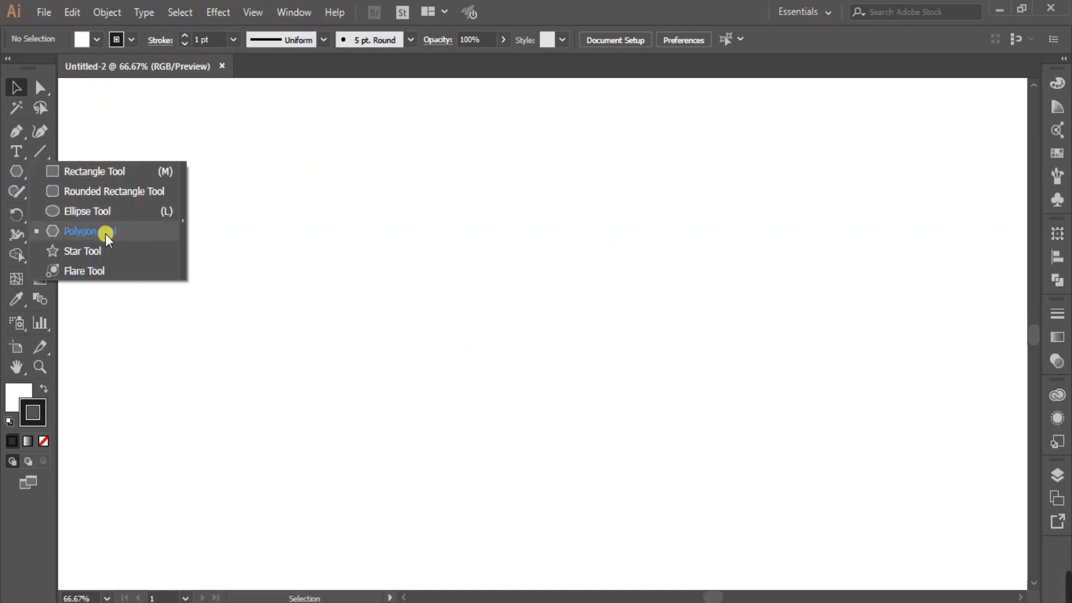
# Create a six-sided polygon and enlarge it proportionally from its centre into a large hexagon
pyautogui.click(105, 233)
pyautogui.doubleClick(484, 292)
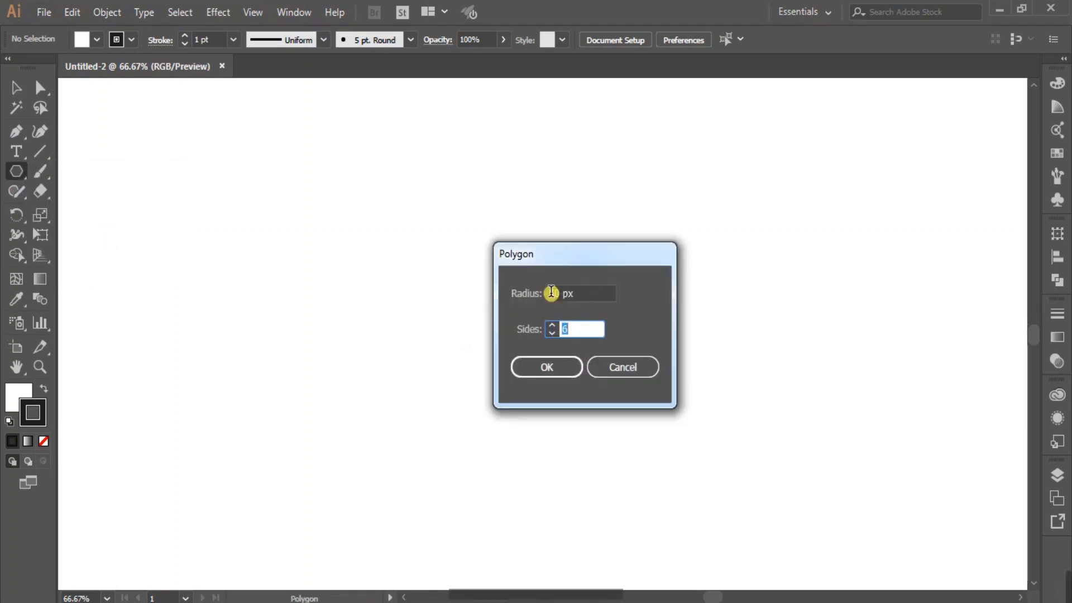
pyautogui.click(545, 368)
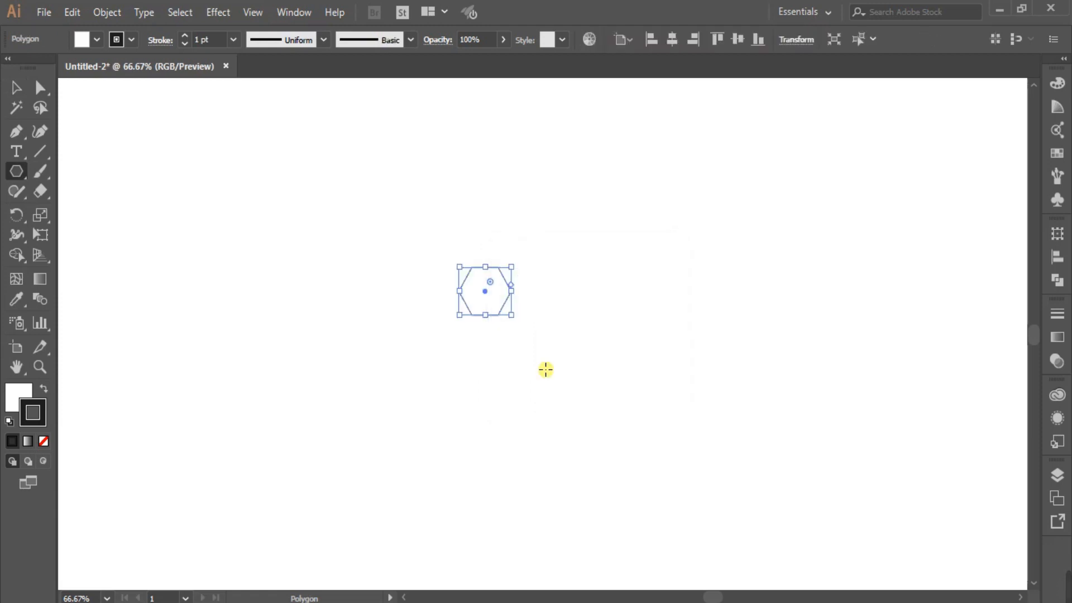
pyautogui.click(16, 88)
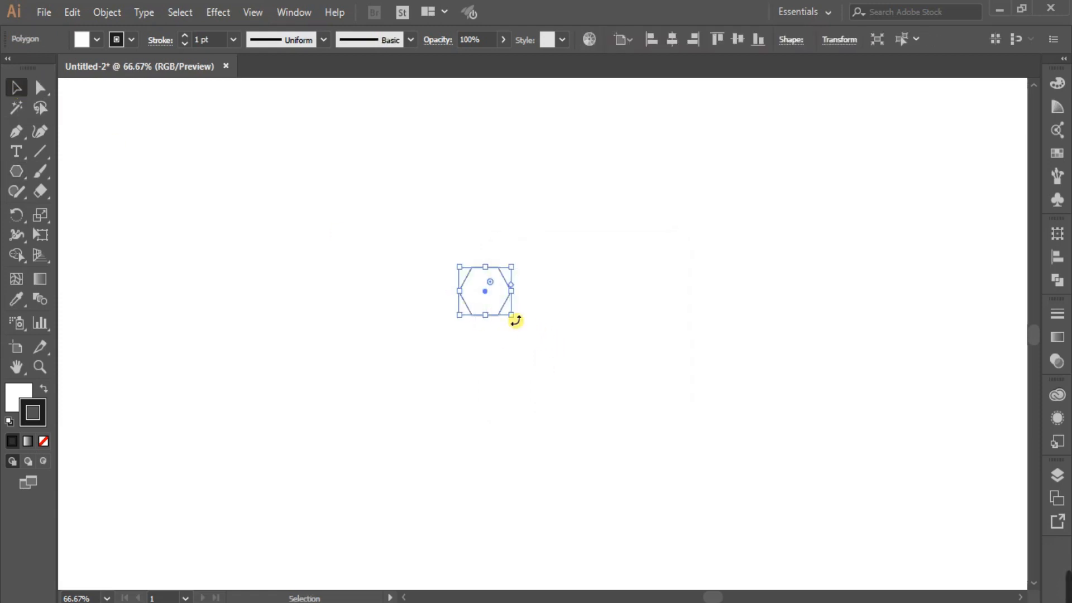
pyautogui.moveTo(511, 315); pyautogui.dragTo(674, 476)
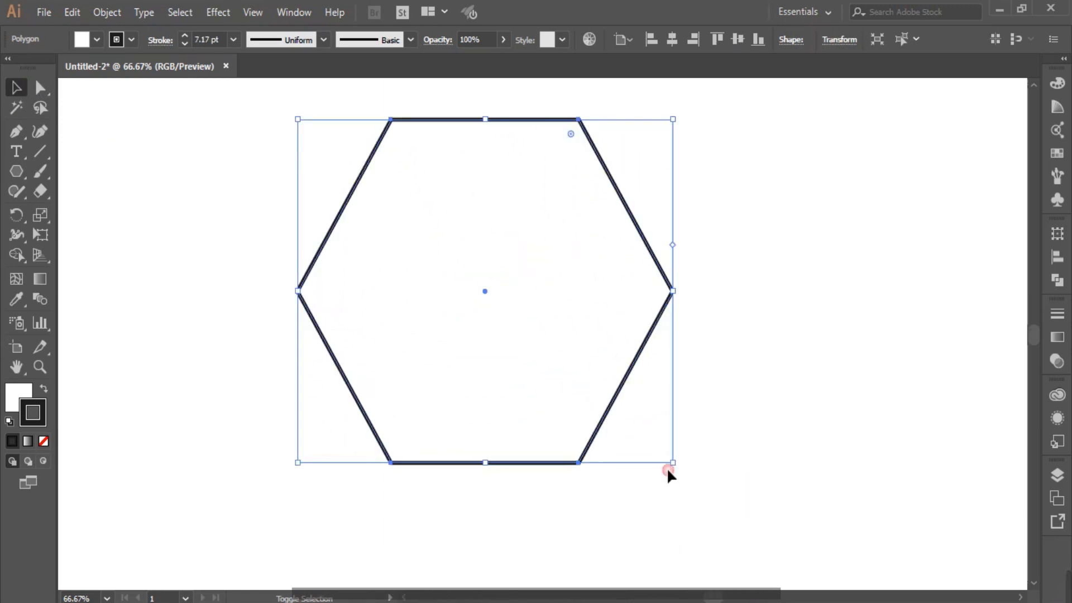
# Centre the hexagon horizontally and vertically on the artboard
pyautogui.click(667, 36)
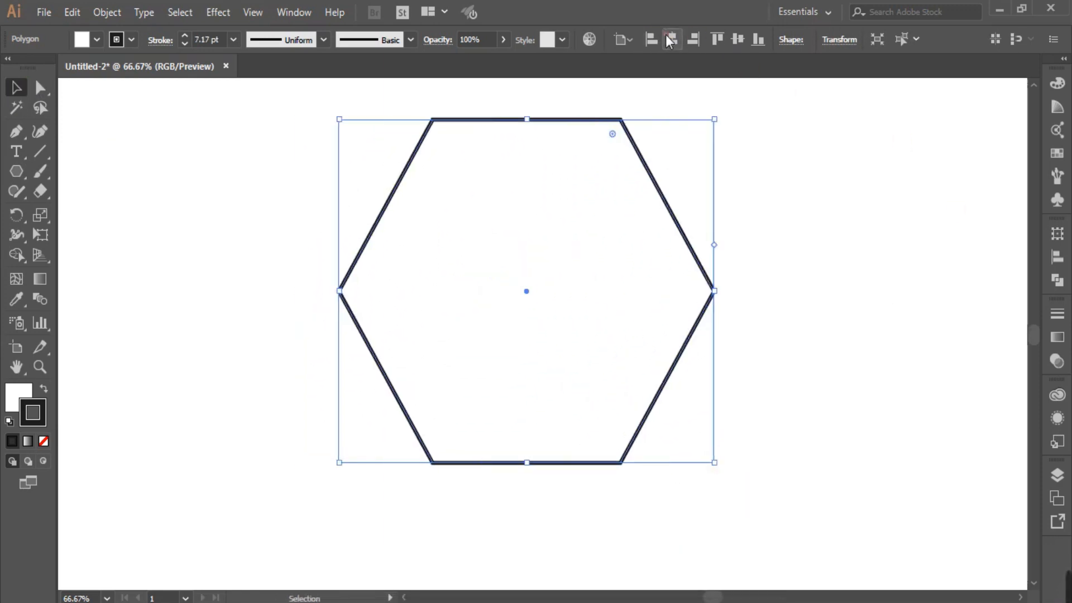
pyautogui.click(737, 42)
pyautogui.click(815, 316)
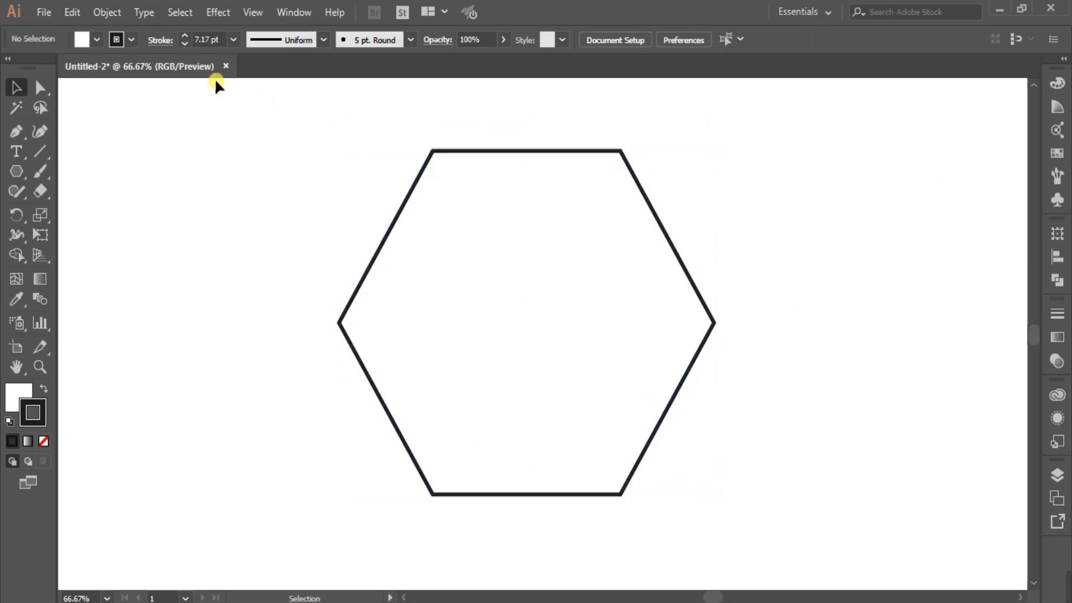
# Set the hexagon's stroke weight to 10 pt and deselect it
pyautogui.click(407, 203)
pyautogui.click(184, 36)
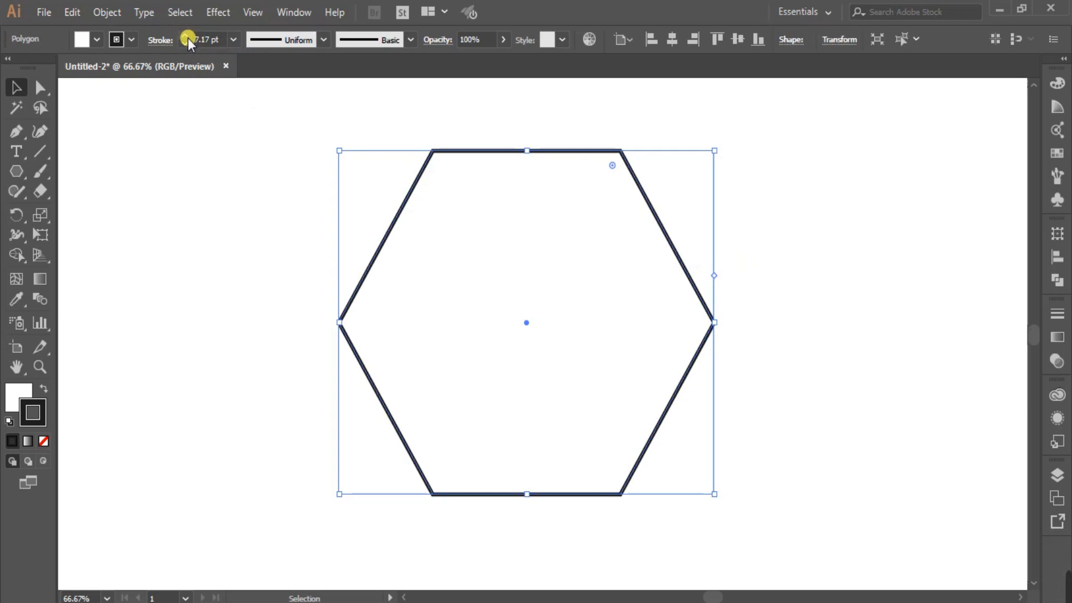
pyautogui.click(185, 36)
pyautogui.click(185, 37)
pyautogui.click(184, 37)
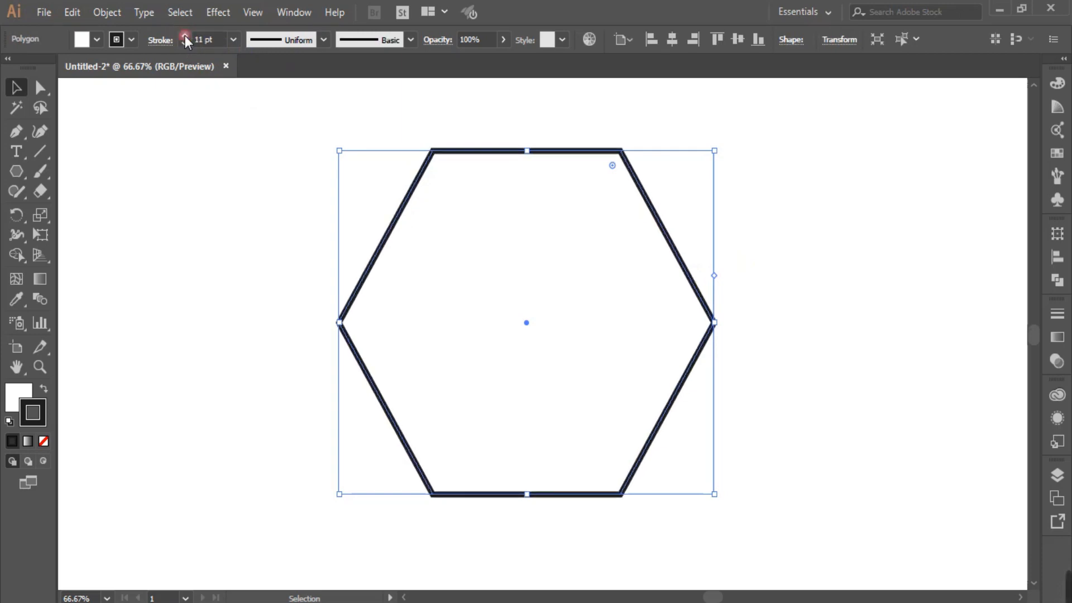
pyautogui.click(185, 43)
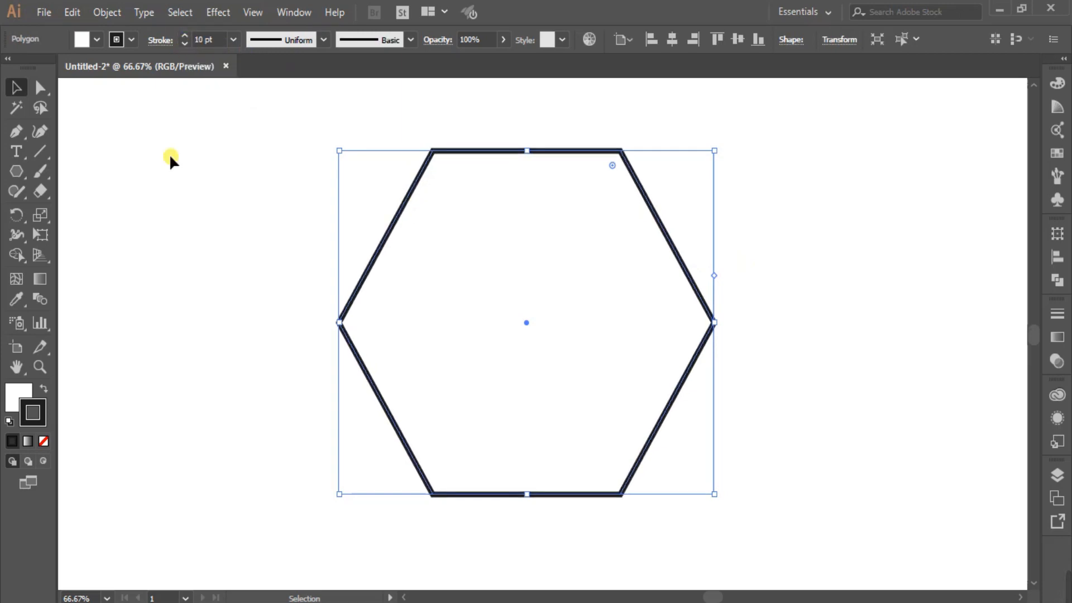
pyautogui.click(202, 213)
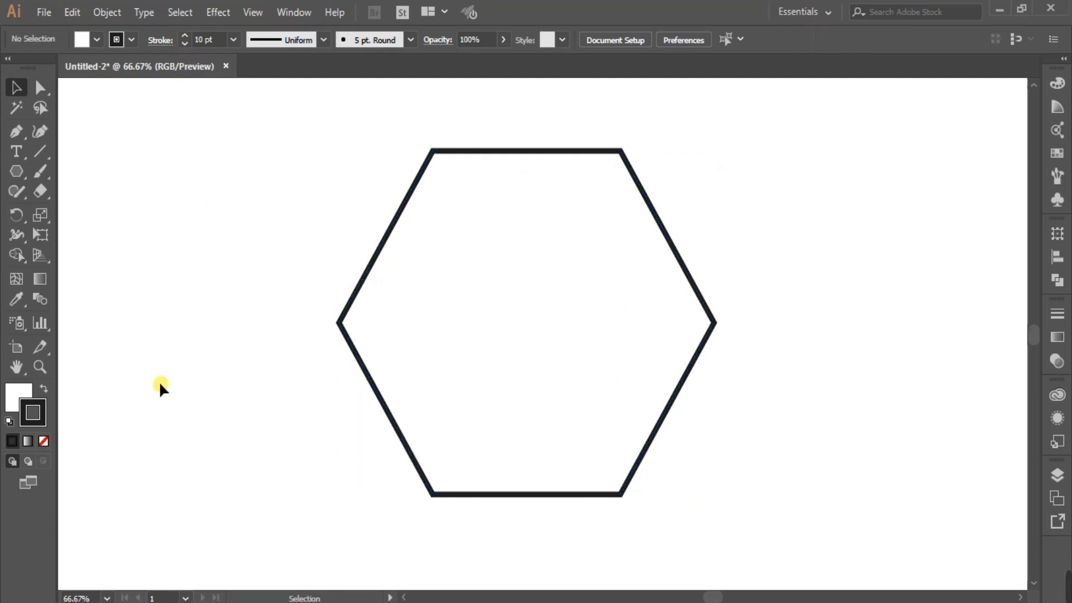
# Set the fill to none and the stroke colour to black with nothing selected
pyautogui.click(17, 396)
pyautogui.click(43, 441)
pyautogui.click(1011, 76)
pyautogui.click(40, 416)
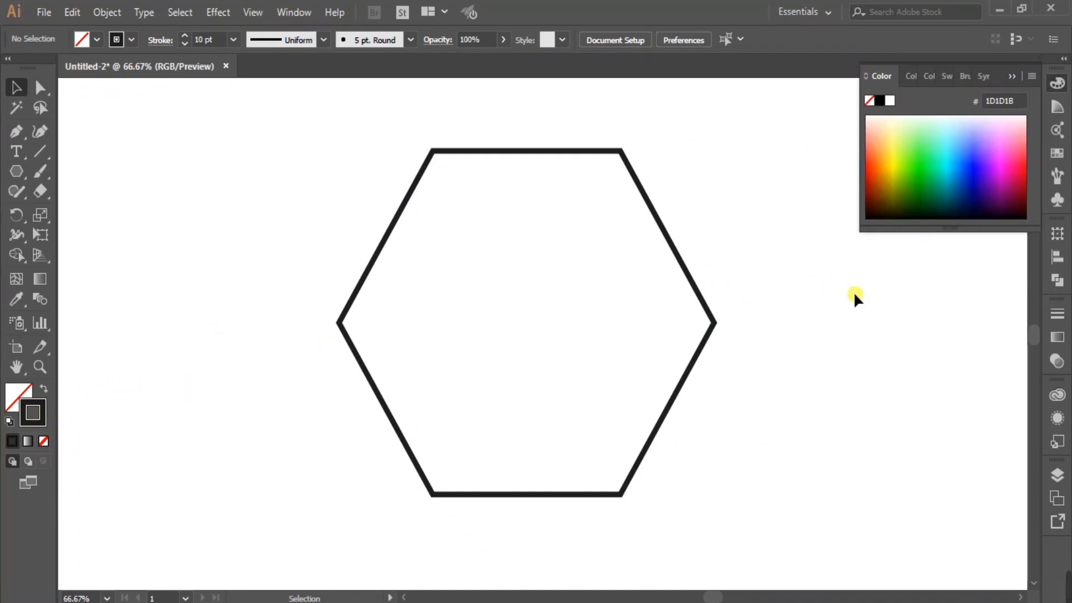
pyautogui.click(879, 103)
pyautogui.click(1012, 77)
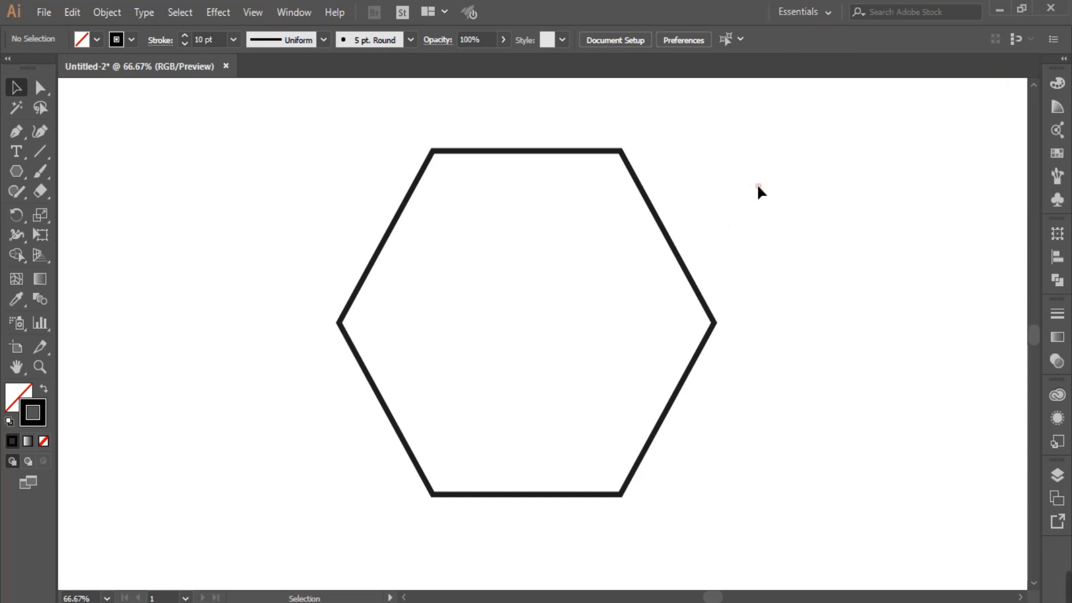
# Make the hexagon's stroke a dashed line with 1 pt dashes and round caps
pyautogui.click(665, 233)
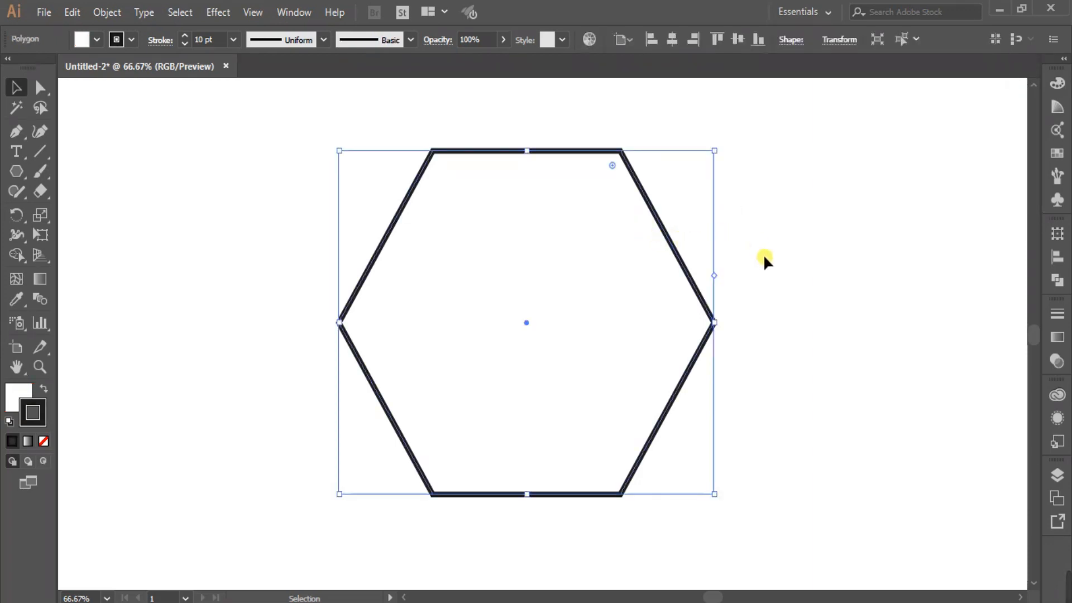
pyautogui.click(1056, 313)
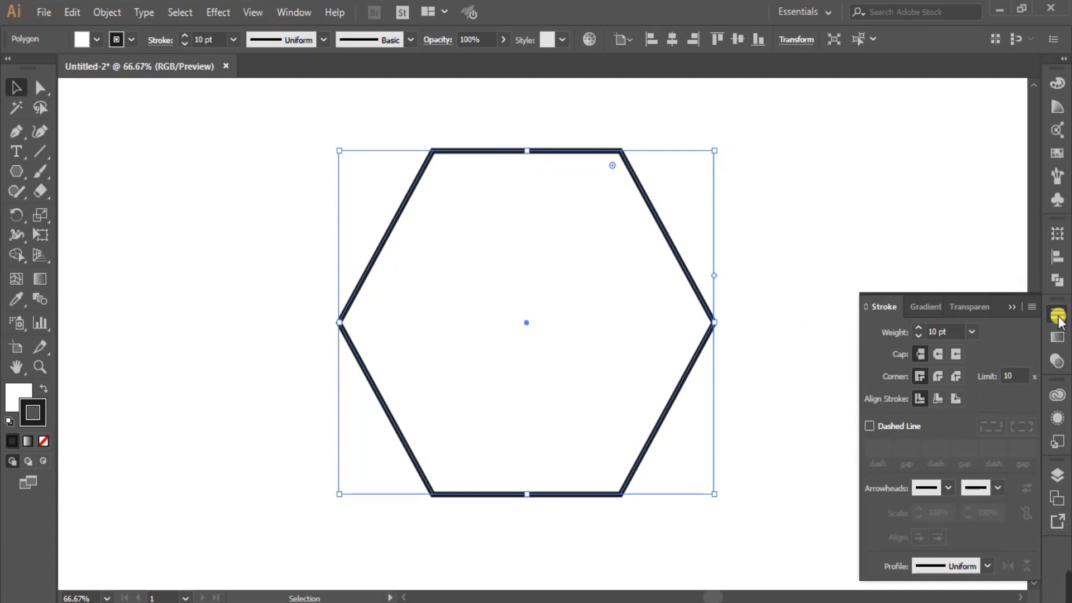
pyautogui.click(869, 427)
pyautogui.click(874, 448)
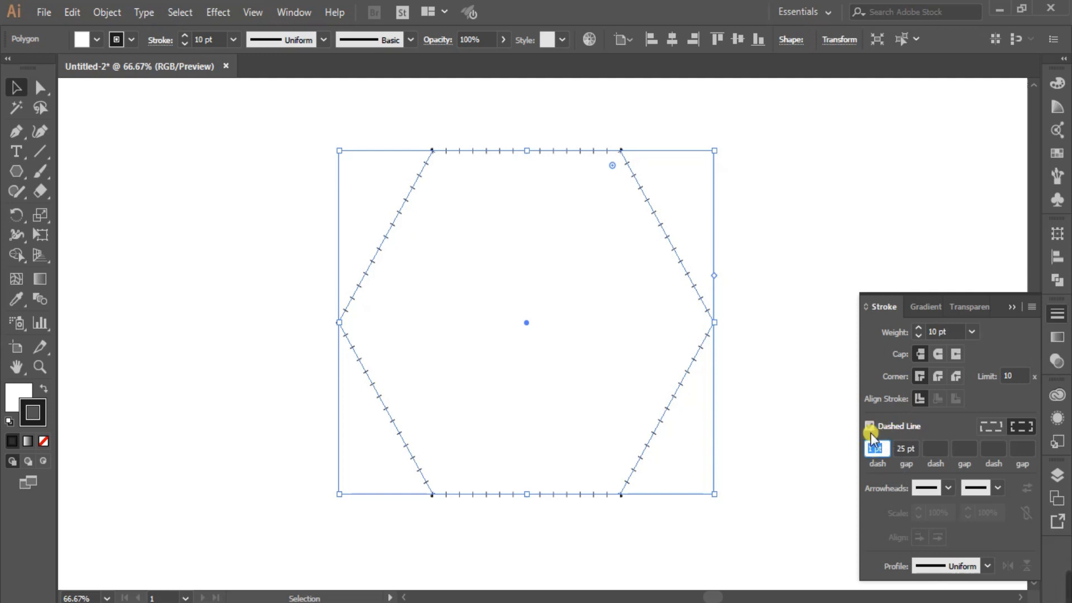
pyautogui.click(940, 354)
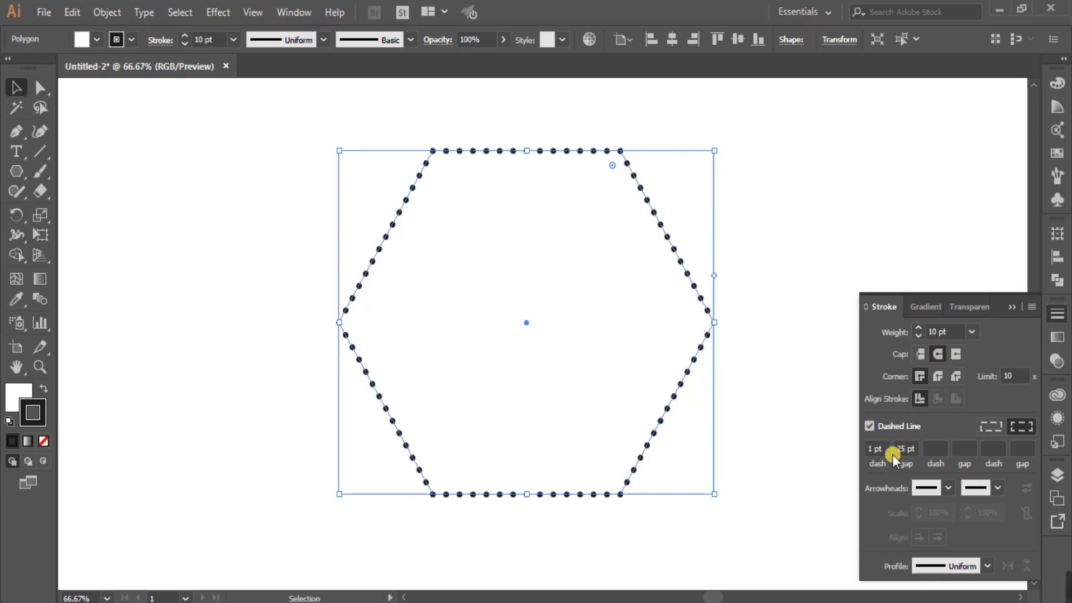
# Set the gap of the hexagon's dashed stroke to 30 pt and deselect the shape
pyautogui.moveTo(902, 448); pyautogui.dragTo(889, 446)
pyautogui.press('Up')
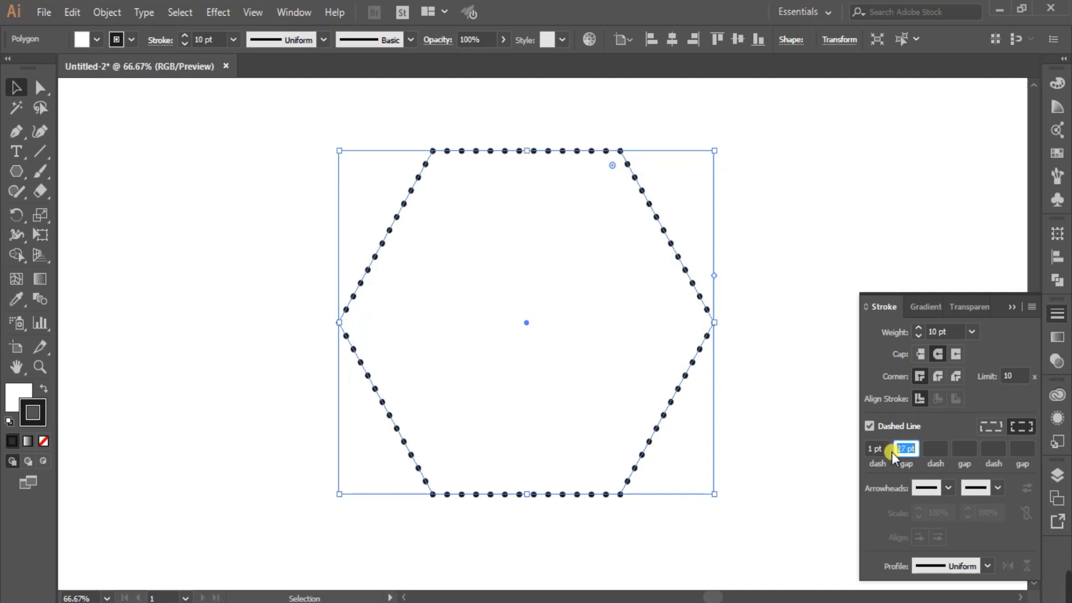
pyautogui.press('Up')
pyautogui.press('Up')
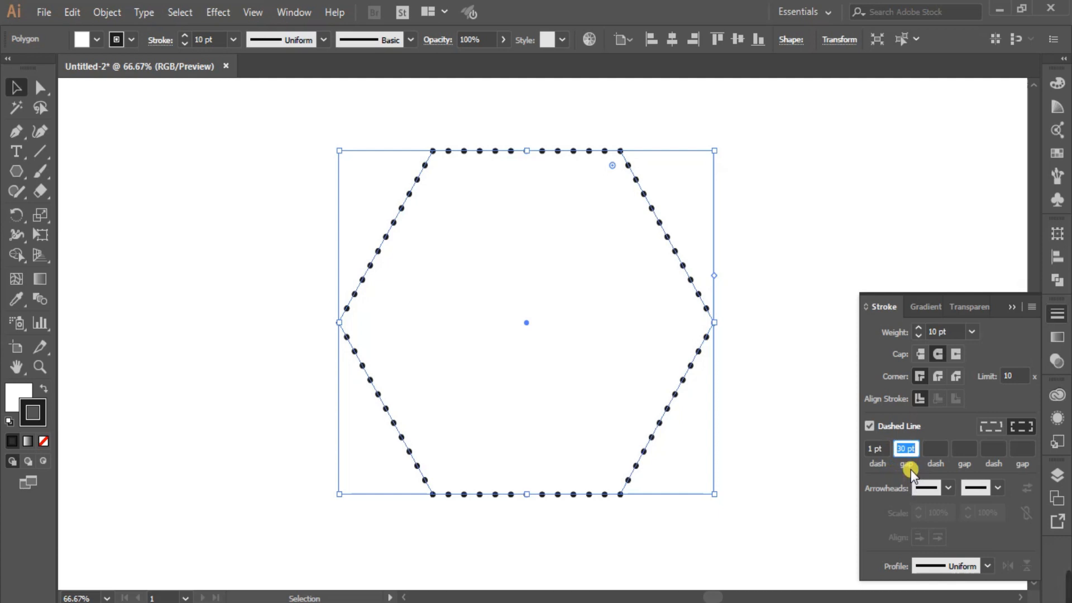
pyautogui.click(977, 395)
pyautogui.click(1011, 307)
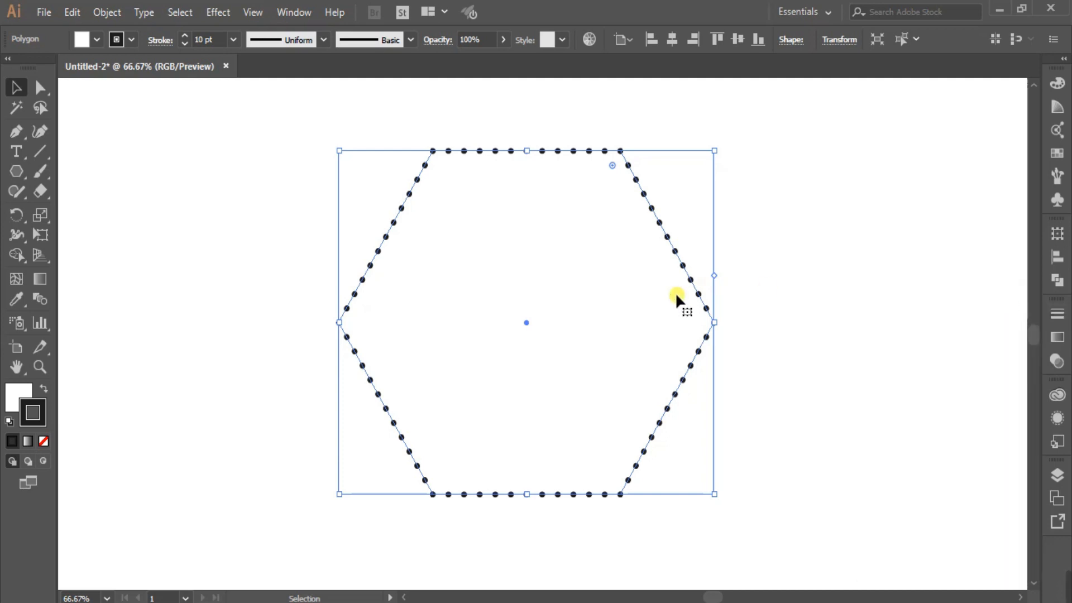
pyautogui.click(772, 282)
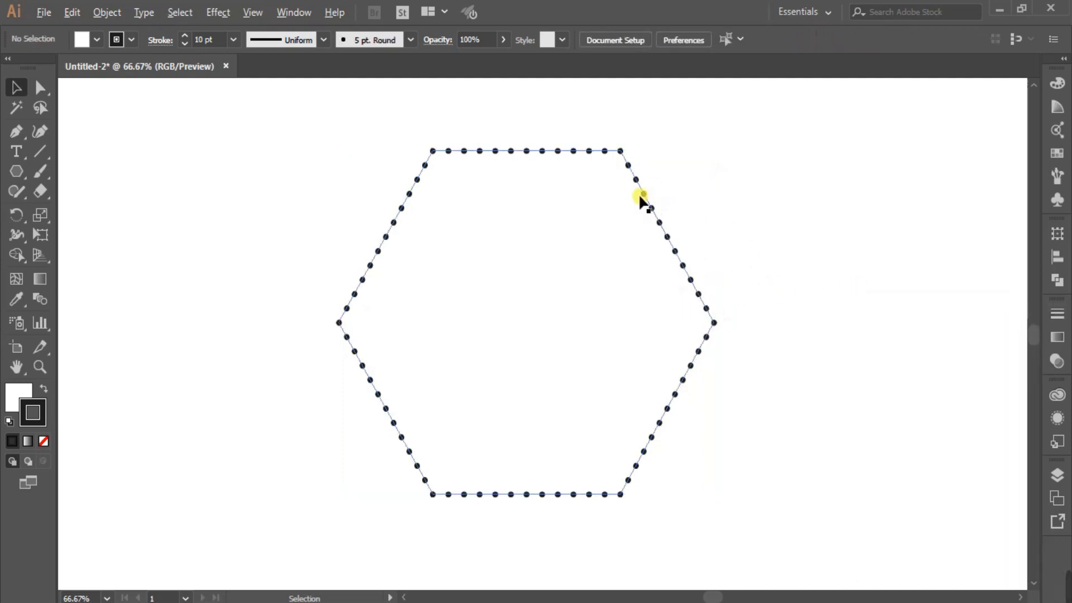
# Apply a round join to the corners of the hexagon's dotted stroke
pyautogui.scroll(3, 640, 201)
pyautogui.scroll(2, 485, 220)
pyautogui.click(486, 327)
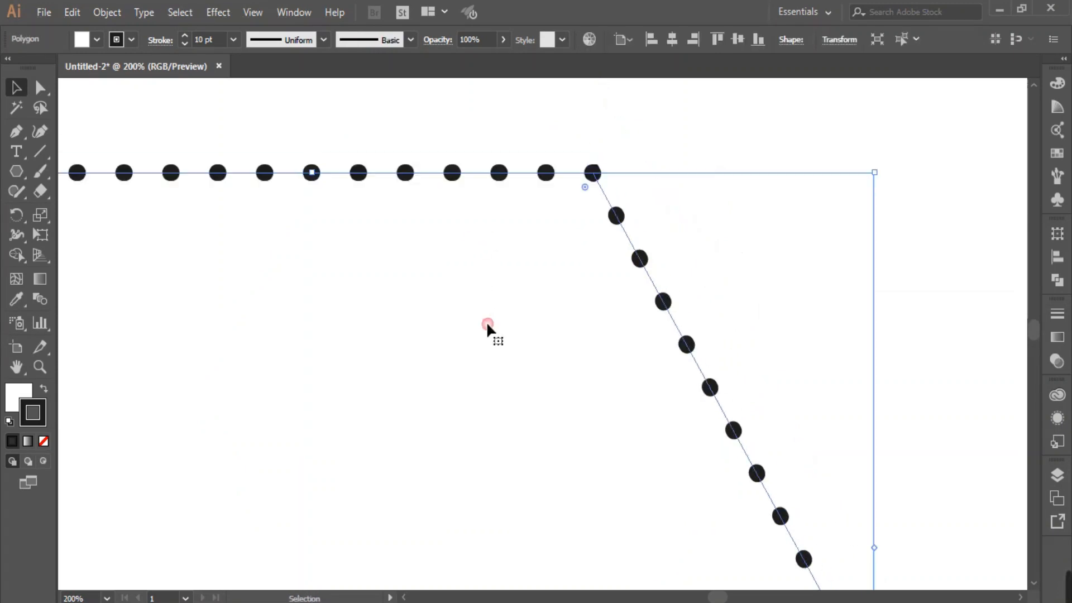
pyautogui.scroll(1, 620, 190)
pyautogui.moveTo(564, 235); pyautogui.dragTo(505, 337)
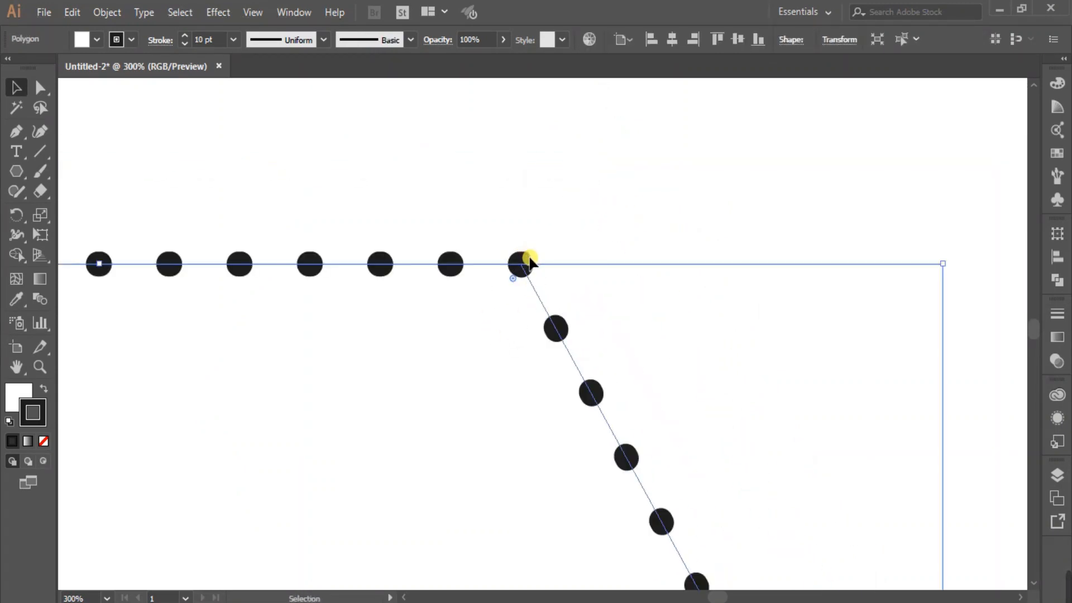
pyautogui.click(1059, 316)
pyautogui.click(938, 376)
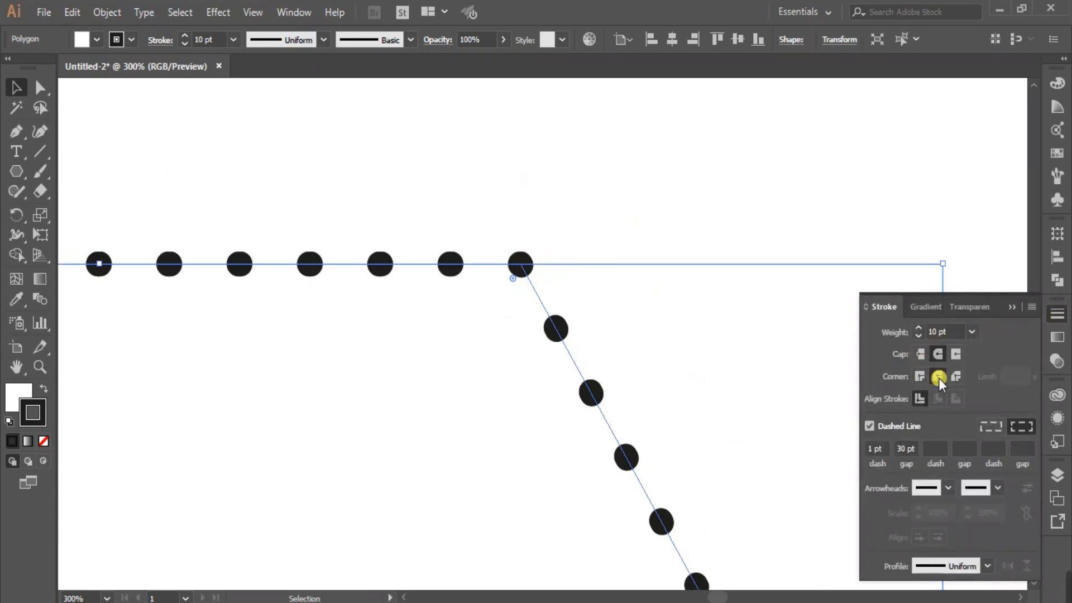
pyautogui.click(1015, 309)
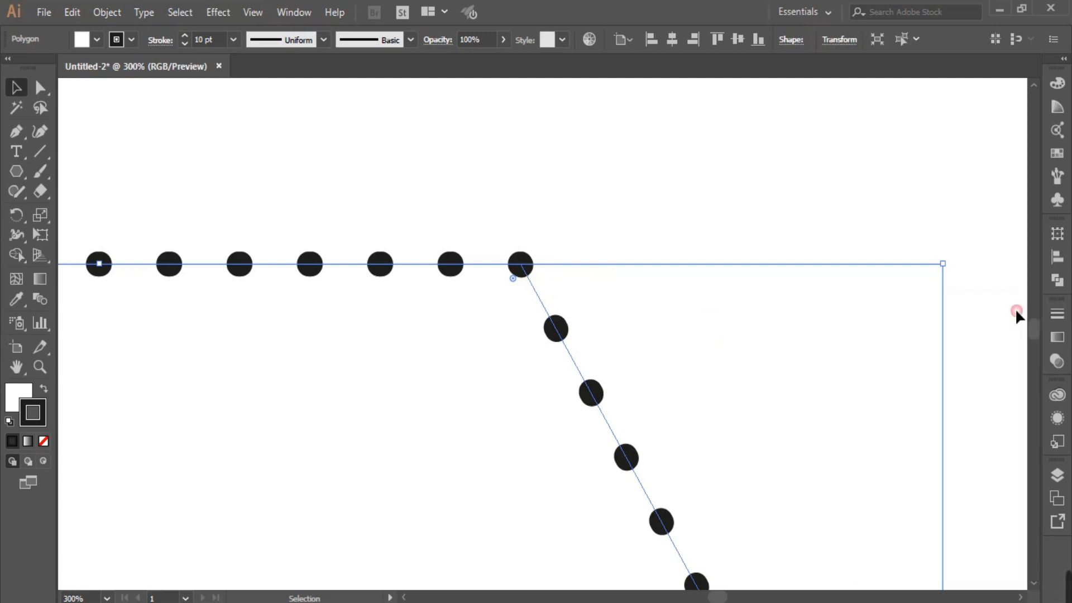
# Re-centre the dotted hexagon horizontally and vertically on the artboard and deselect it
pyautogui.scroll(-3, 393, 388)
pyautogui.moveTo(373, 400); pyautogui.dragTo(509, 311)
pyautogui.scroll(-2, 511, 319)
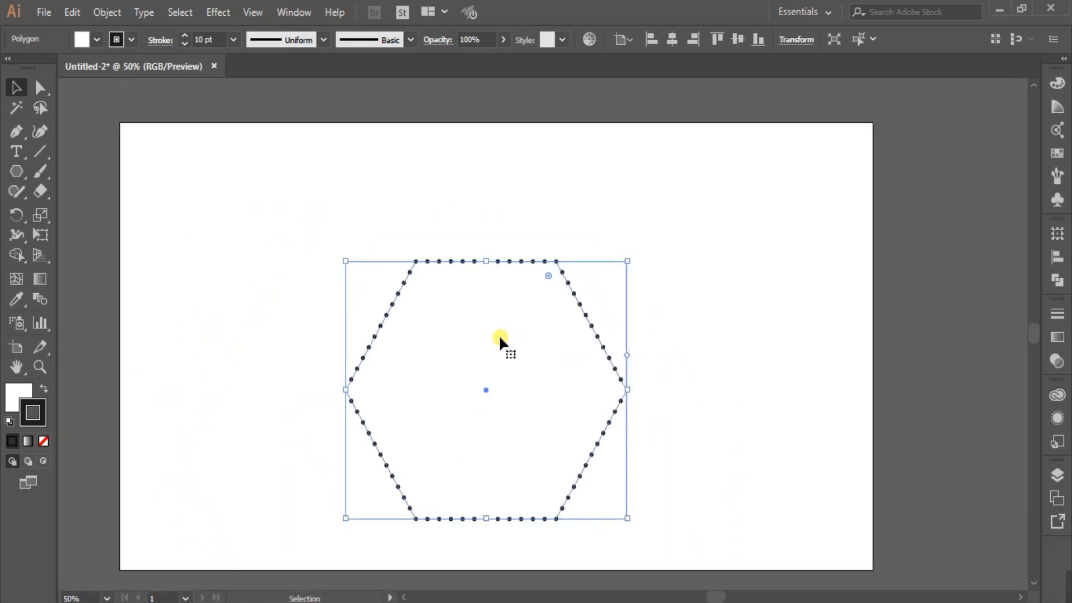
pyautogui.click(670, 39)
pyautogui.click(737, 39)
pyautogui.scroll(1, 468, 356)
pyautogui.scroll(1, 466, 352)
pyautogui.scroll(-1, 500, 351)
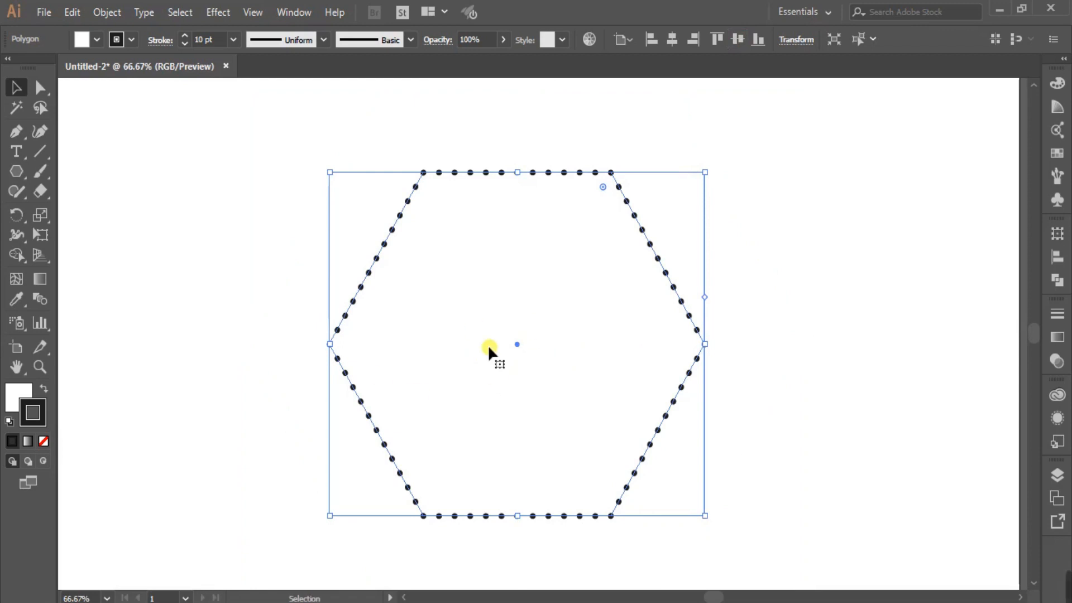
pyautogui.click(277, 254)
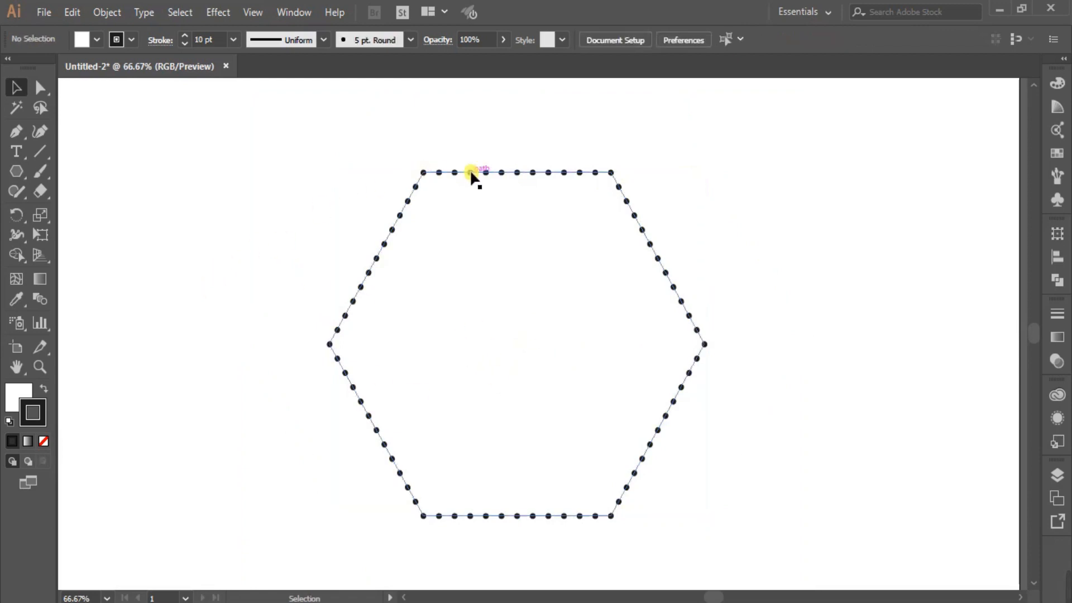
# Reduce the gap of the hexagon's dashed stroke to 14 pt
pyautogui.click(675, 400)
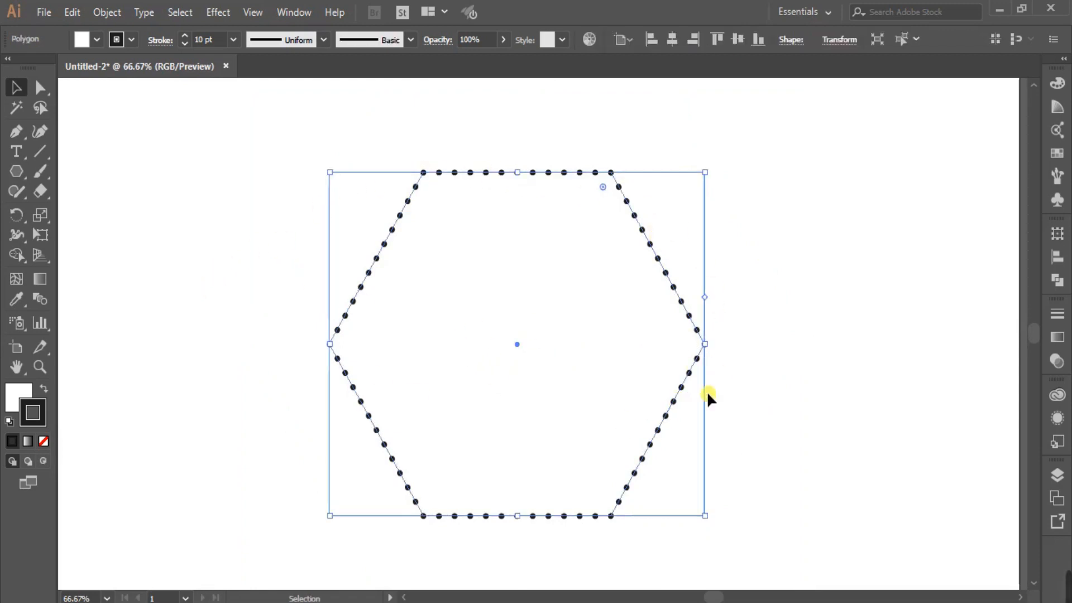
pyautogui.click(1056, 313)
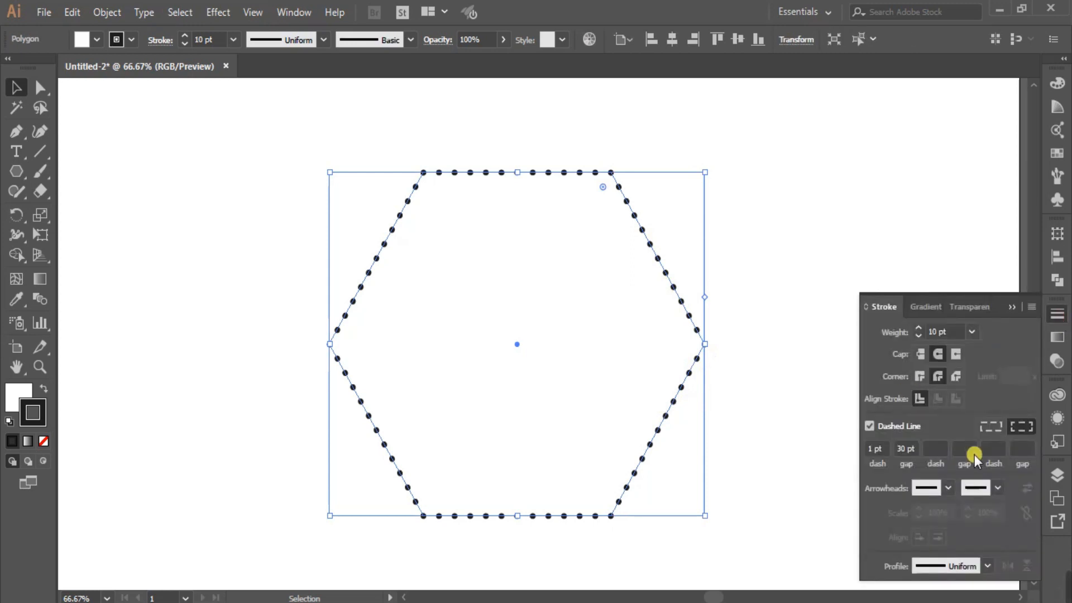
pyautogui.doubleClick(902, 449)
pyautogui.press('Down')
pyautogui.press('Down')
pyautogui.press('Down')
pyautogui.press('Down')
pyautogui.press('Down')
pyautogui.press('Down')
pyautogui.press('Down')
pyautogui.press('Down')
pyautogui.press('Down')
pyautogui.press('Down')
pyautogui.press('Down')
pyautogui.press('Down')
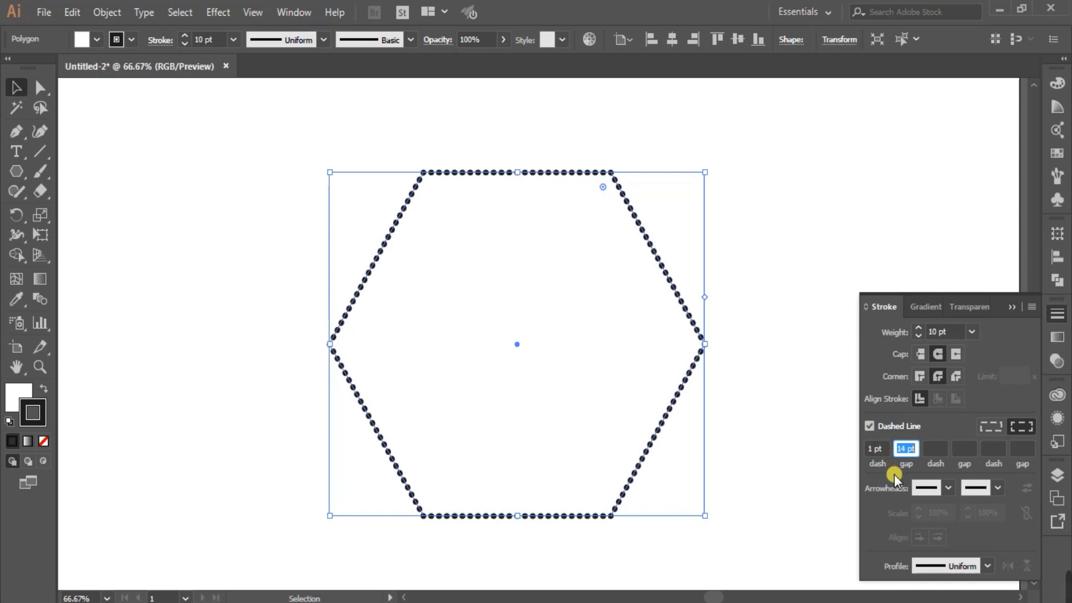
# Increase the gap between the hexagon's dots to 25 pt
pyautogui.press('Up')
pyautogui.press('Up')
pyautogui.press('Up')
pyautogui.press('Up')
pyautogui.press('Up')
pyautogui.press('Up')
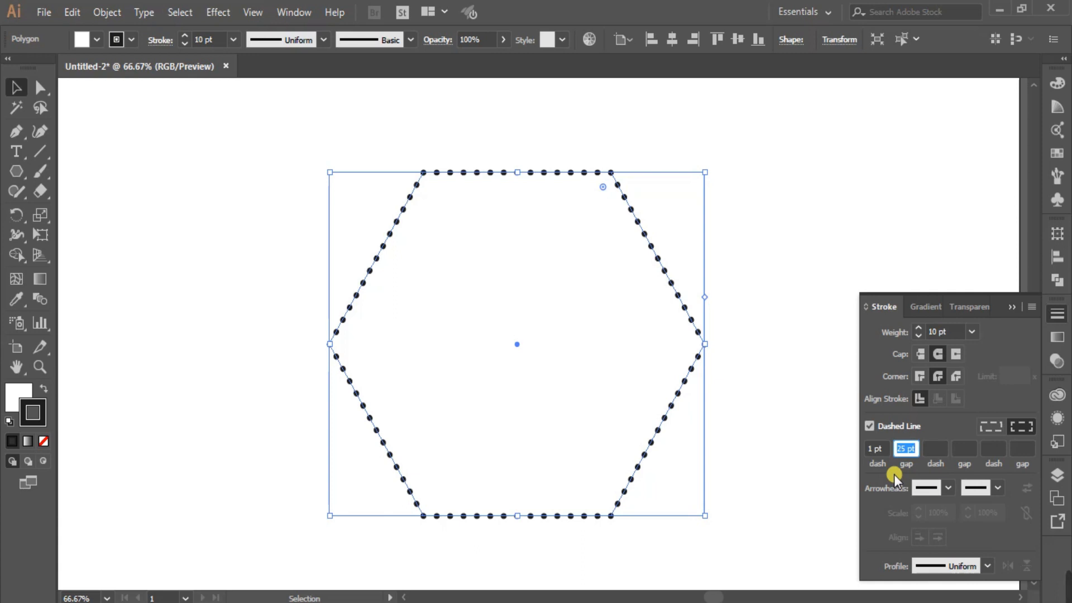
# Set the dotted hexagon's stroke weight to 15 pt
pyautogui.click(918, 328)
pyautogui.click(918, 328)
pyautogui.click(918, 327)
pyautogui.click(919, 328)
pyautogui.click(919, 327)
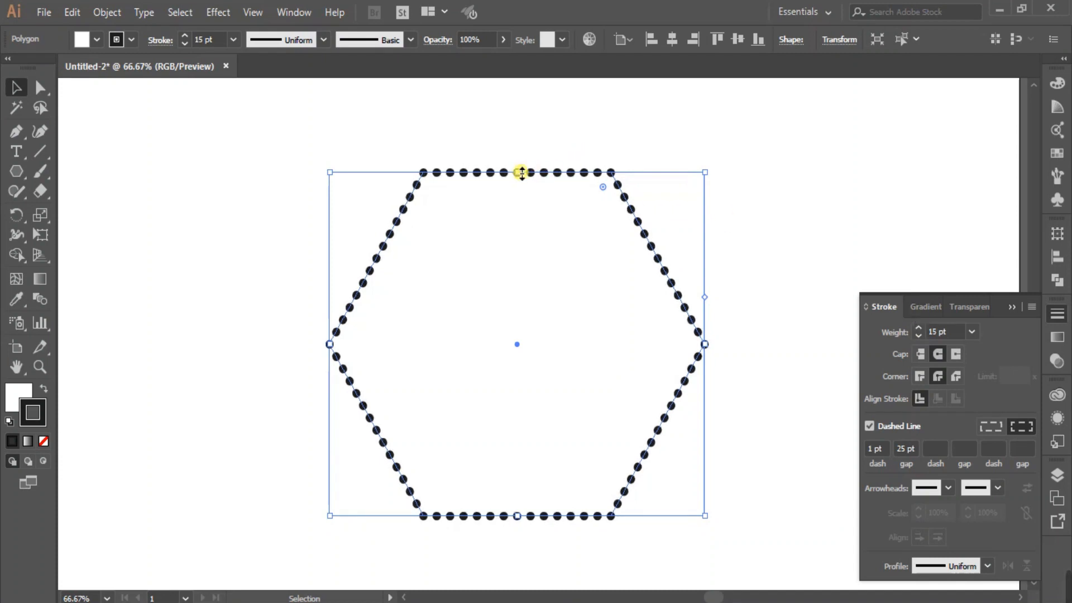
# Widen the gap between the 15 pt stroke's dots to 30 pt and deselect the hexagon
pyautogui.click(906, 448)
pyautogui.press('Up')
pyautogui.press('Up')
pyautogui.press('Up')
pyautogui.press('Up')
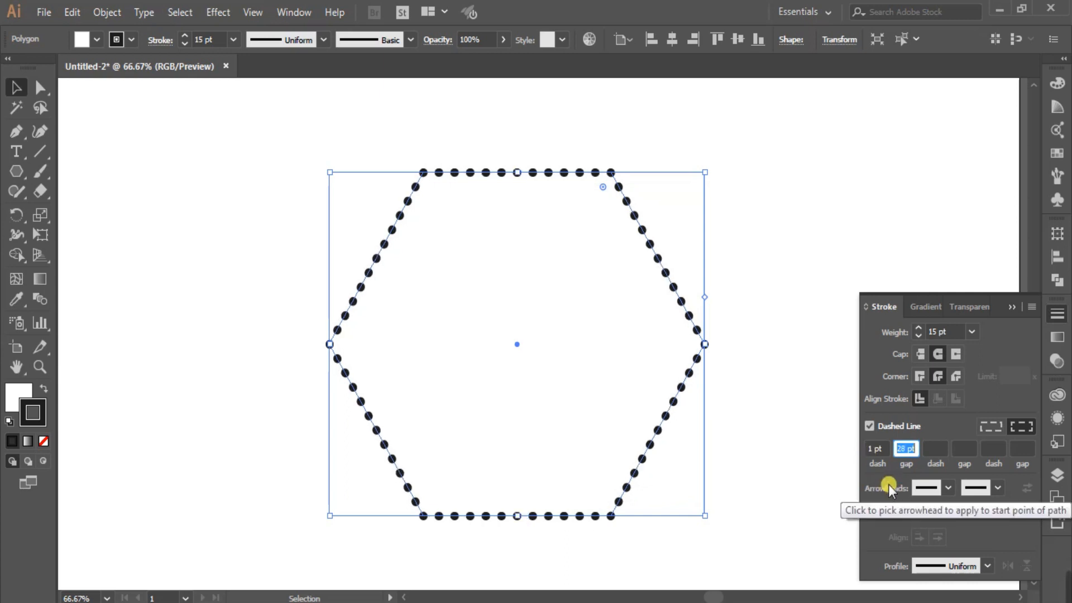
pyautogui.press('Up')
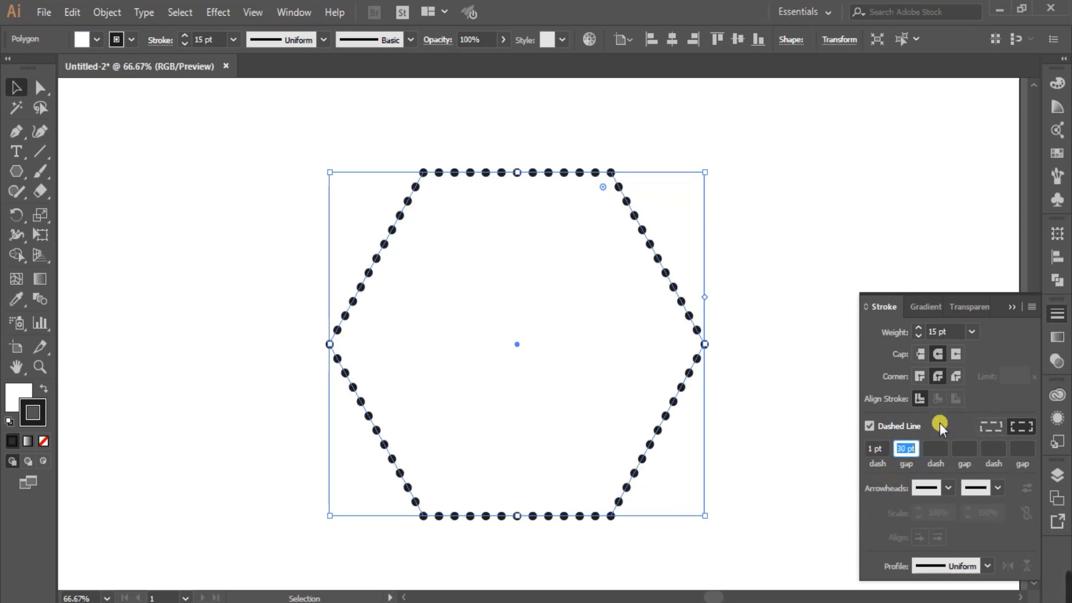
pyautogui.click(1011, 306)
pyautogui.click(744, 286)
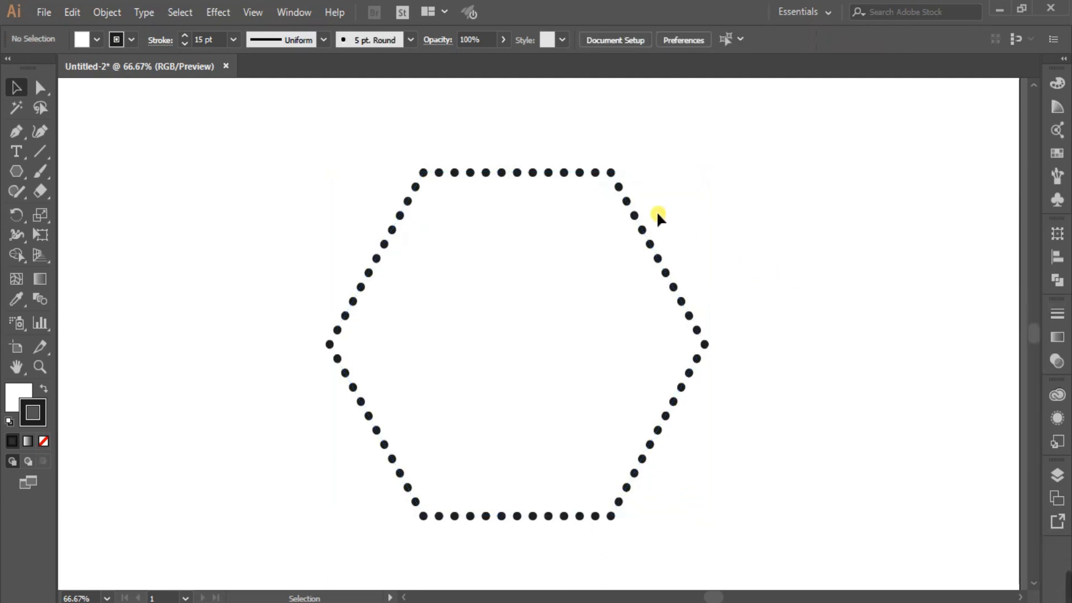
# Remove the dotted hexagon's fill and make its stroke the active colour attribute
pyautogui.click(687, 316)
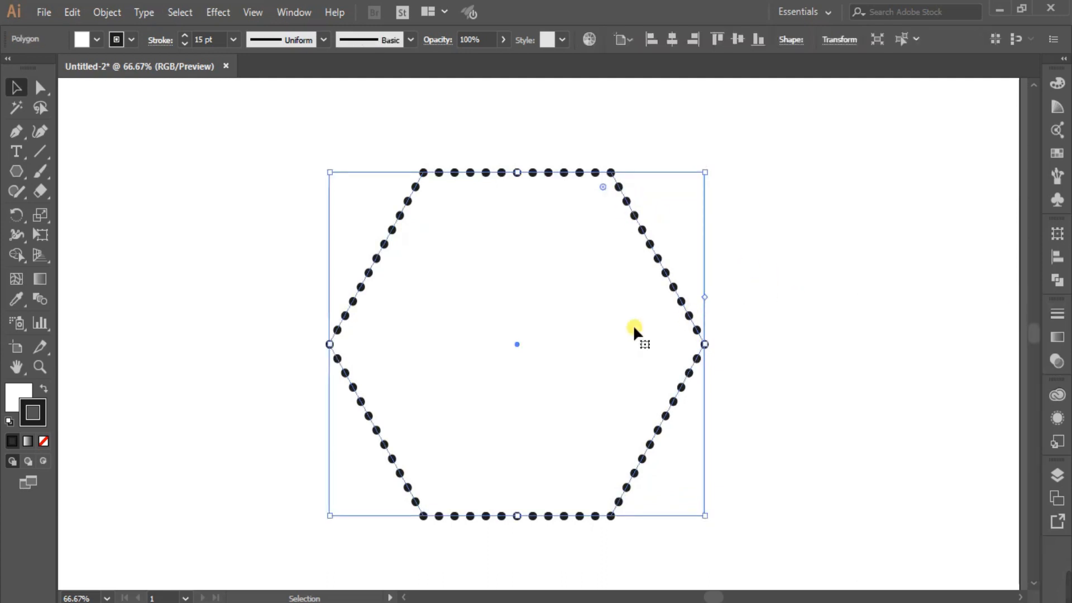
pyautogui.click(18, 395)
pyautogui.click(43, 441)
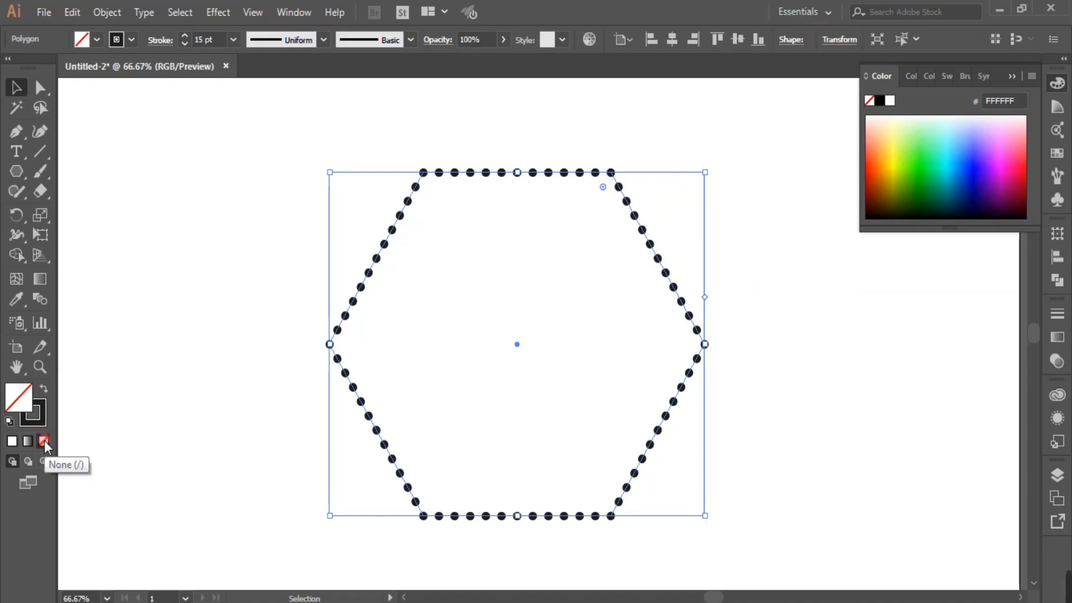
pyautogui.click(44, 413)
pyautogui.click(275, 318)
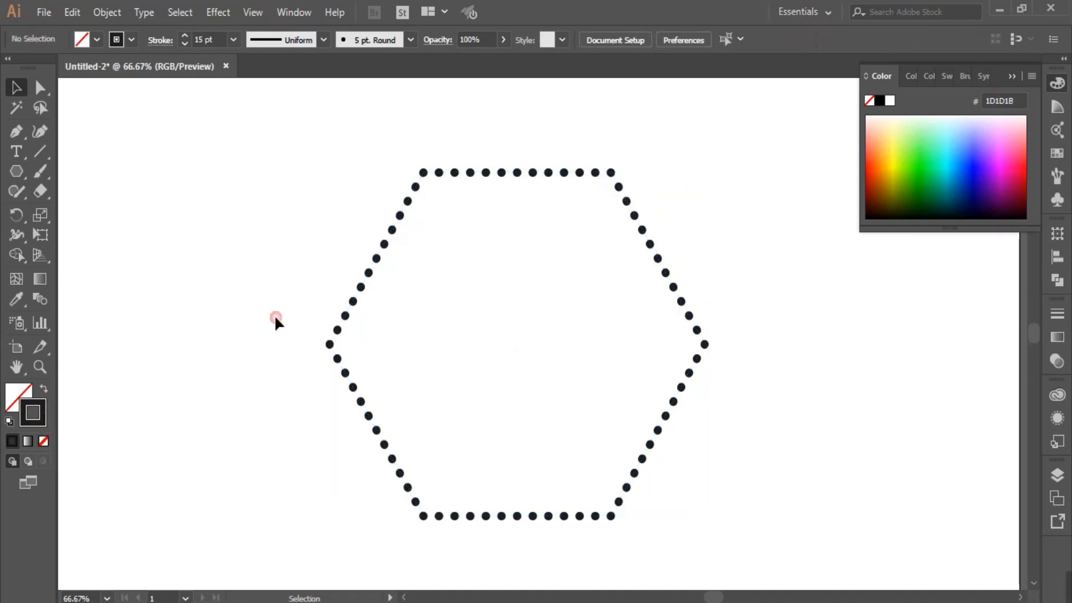
pyautogui.click(1028, 70)
# Set the dotted hexagon's stroke to solid dark blue, hex 0000A3
pyautogui.click(693, 324)
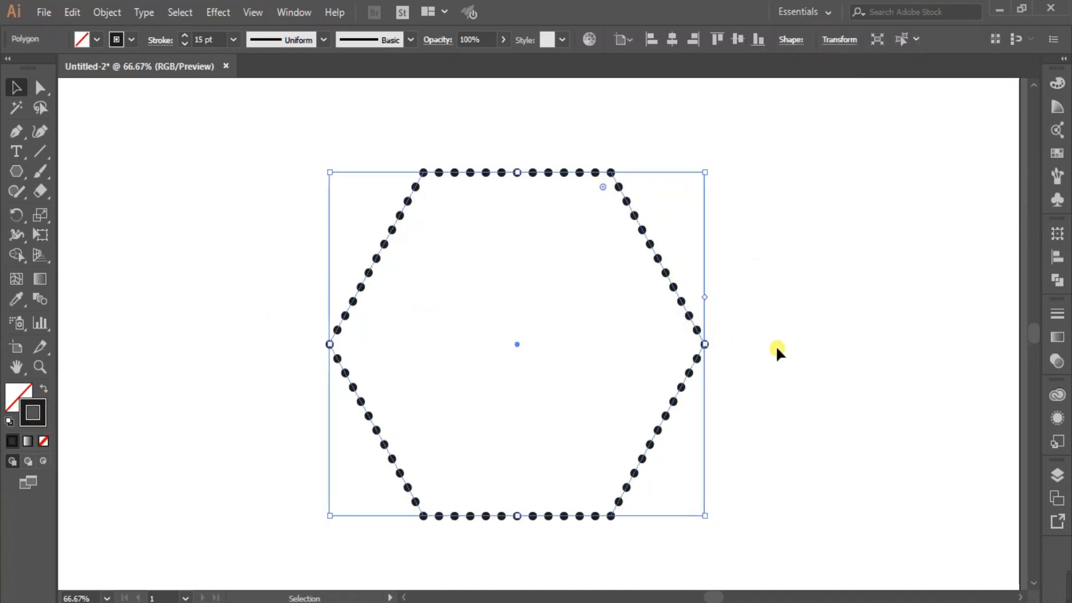
pyautogui.click(1057, 337)
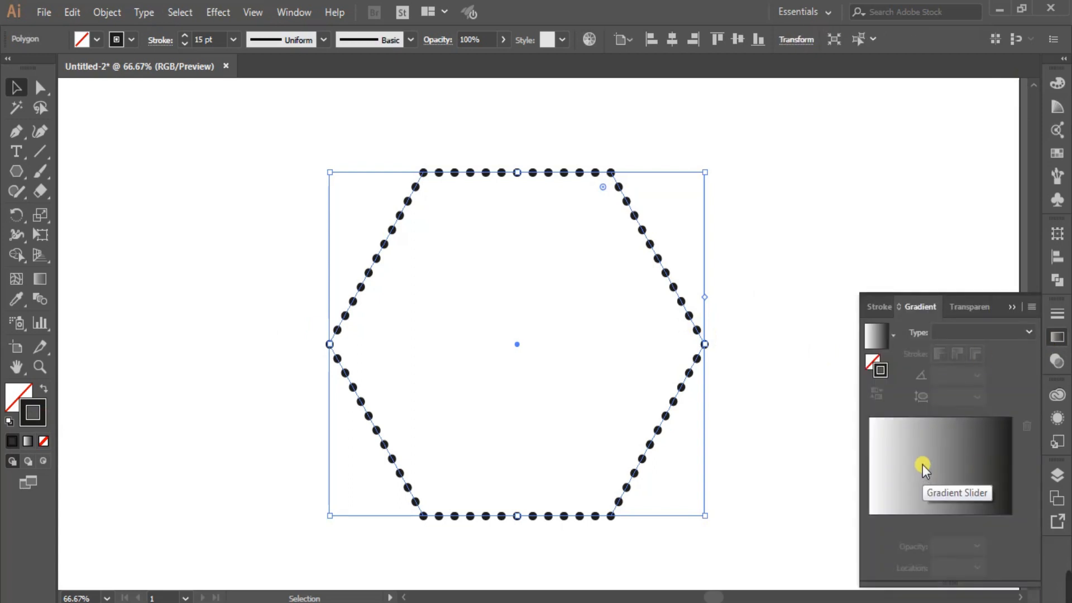
pyautogui.doubleClick(883, 375)
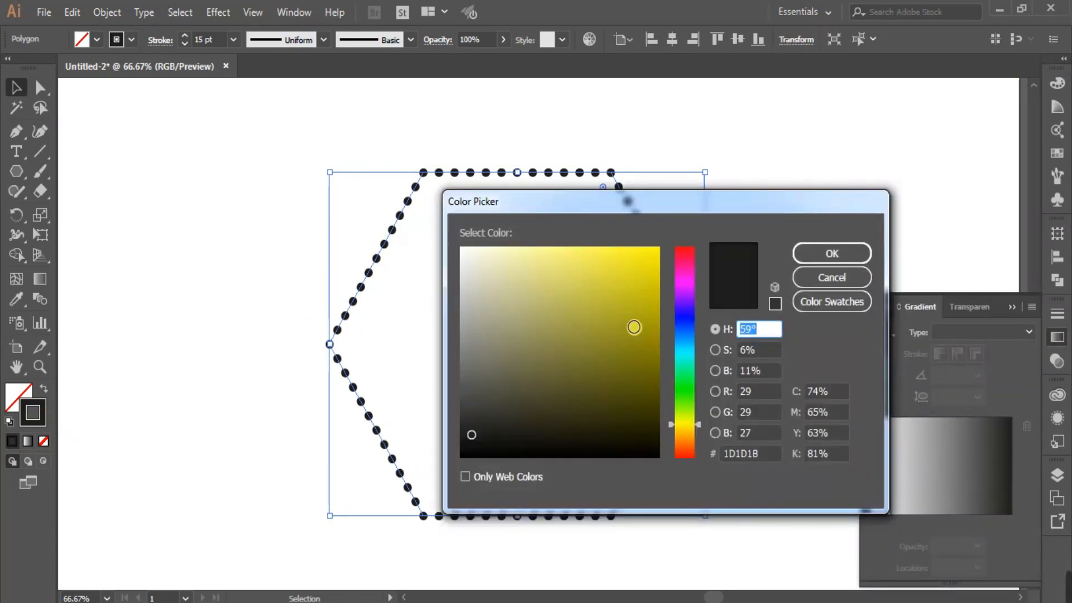
pyautogui.click(687, 316)
pyautogui.click(656, 242)
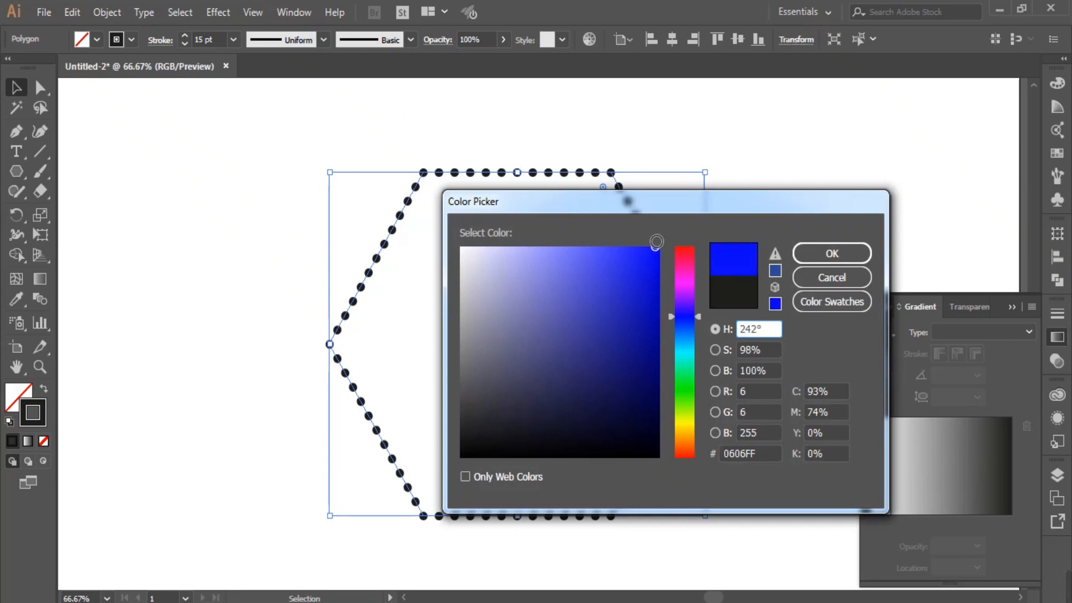
pyautogui.moveTo(655, 281); pyautogui.dragTo(658, 323)
pyautogui.click(830, 255)
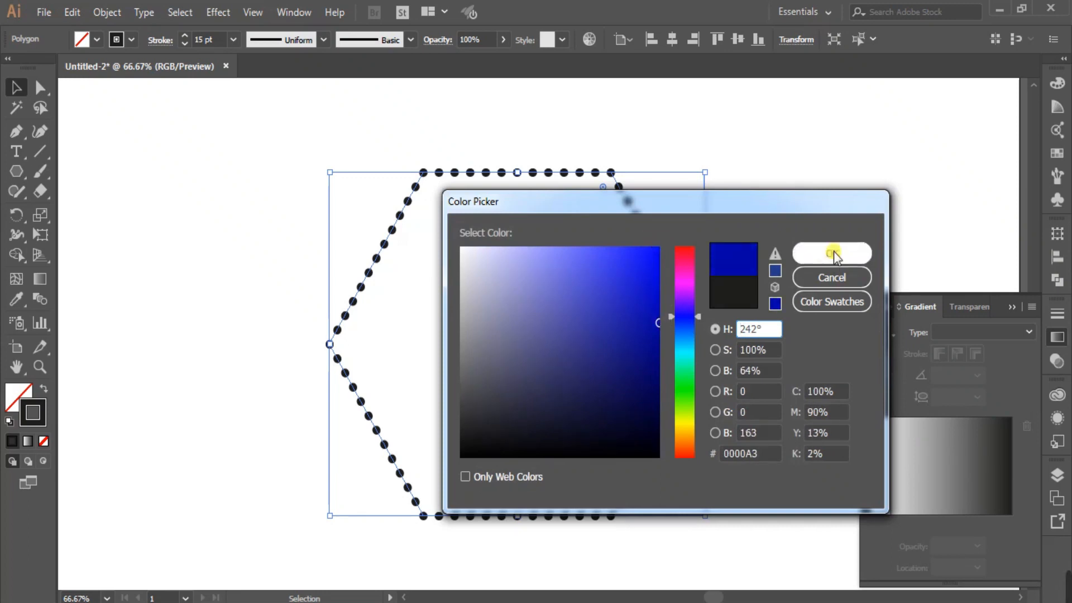
# Apply a linear gradient to the hexagon's stroke, with a light blue starting stop and a crimson ending stop
pyautogui.click(936, 470)
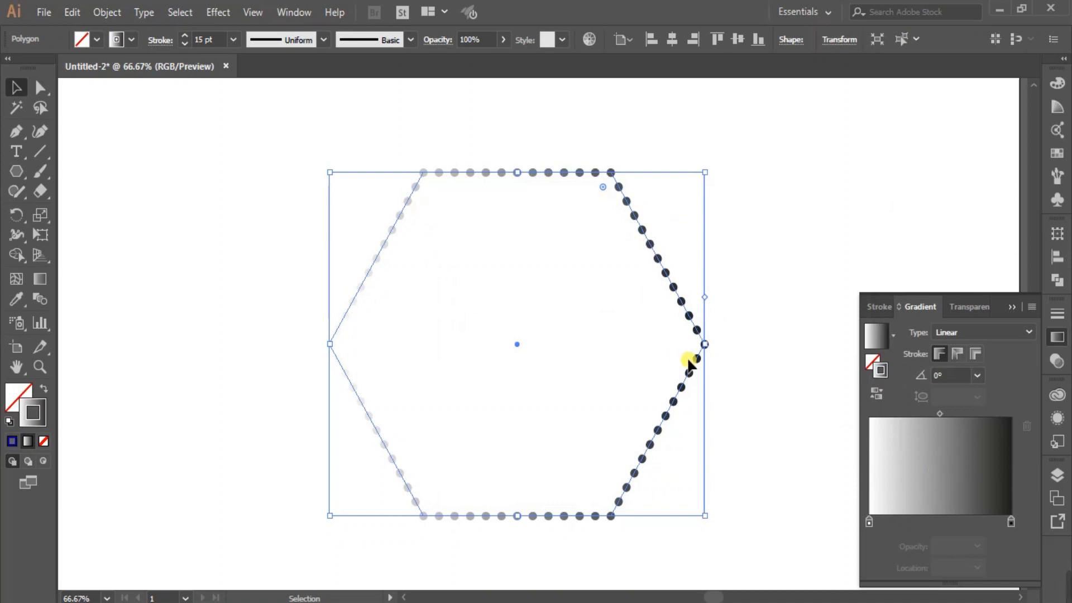
pyautogui.doubleClick(868, 521)
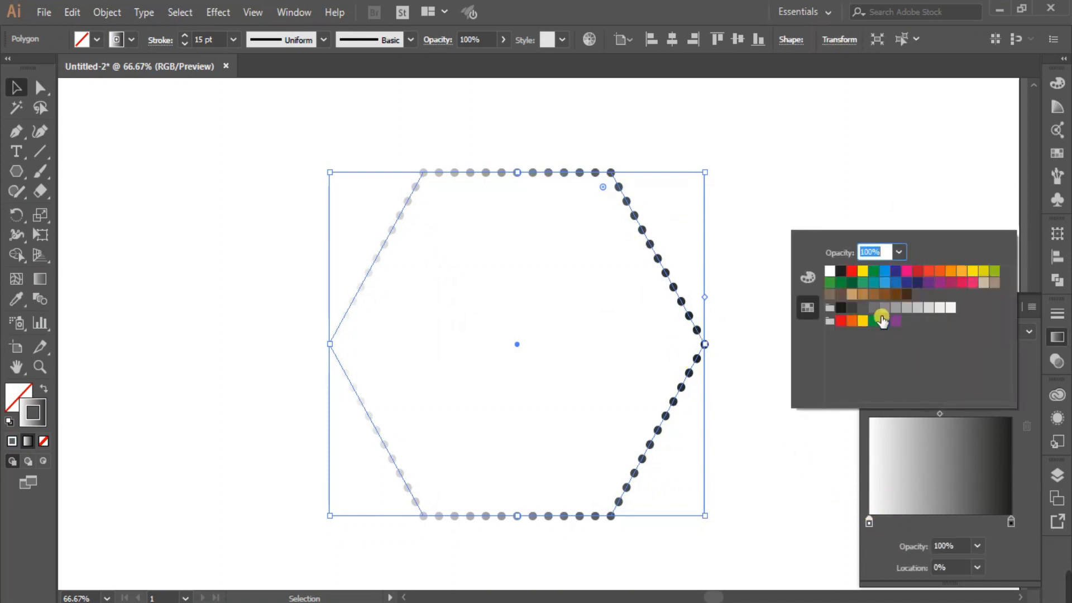
pyautogui.click(884, 283)
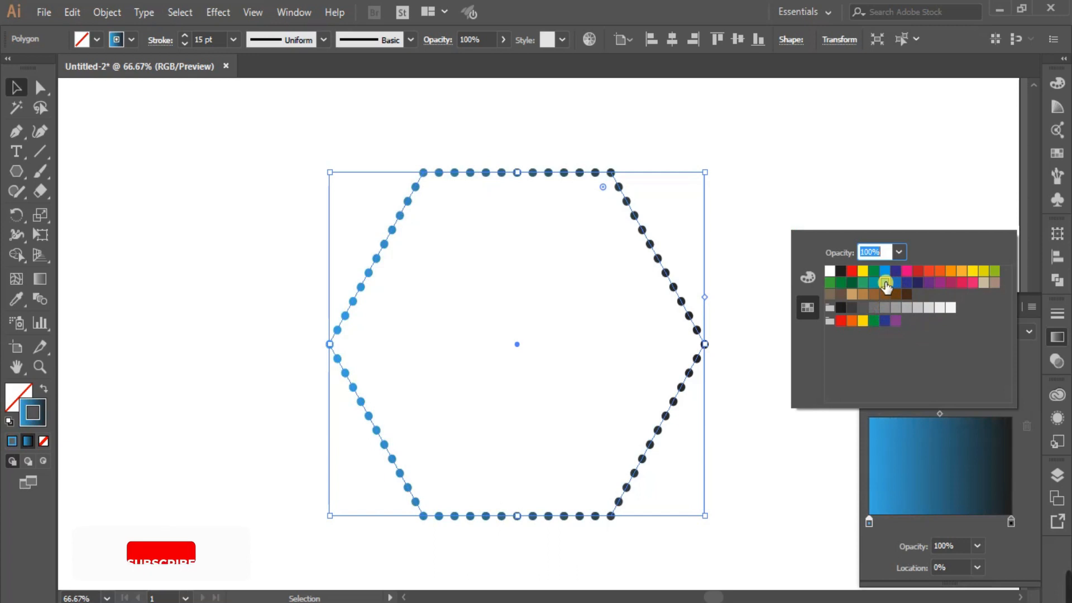
pyautogui.doubleClick(1011, 522)
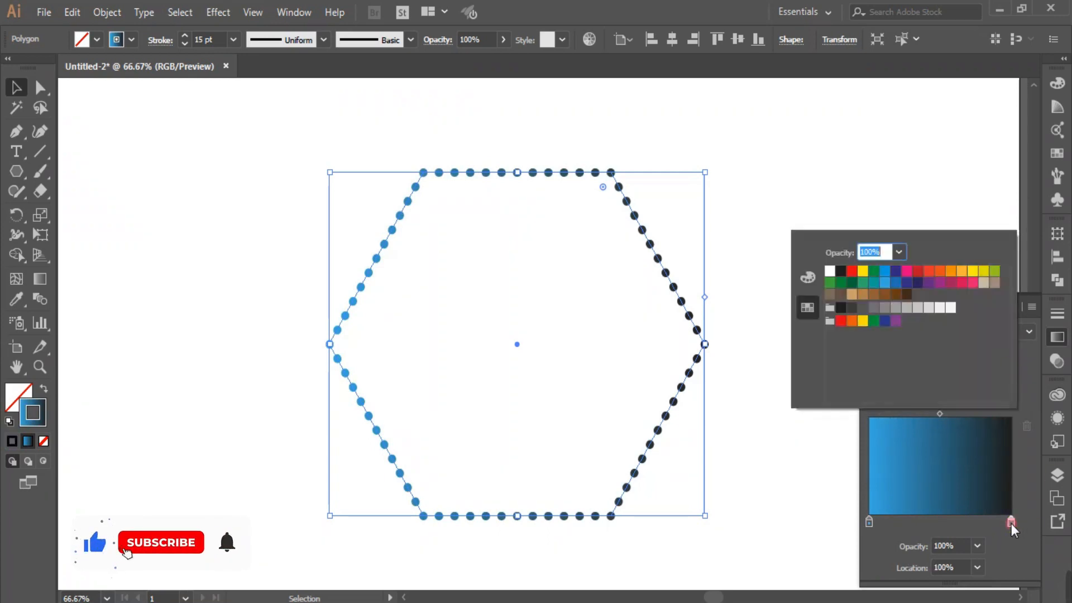
pyautogui.click(961, 283)
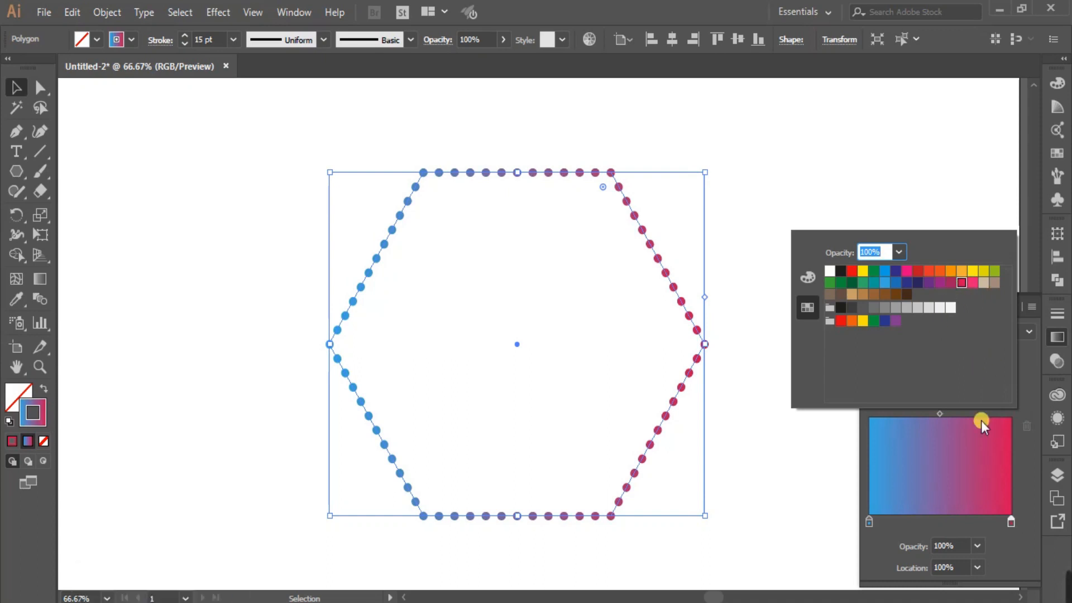
pyautogui.click(1023, 468)
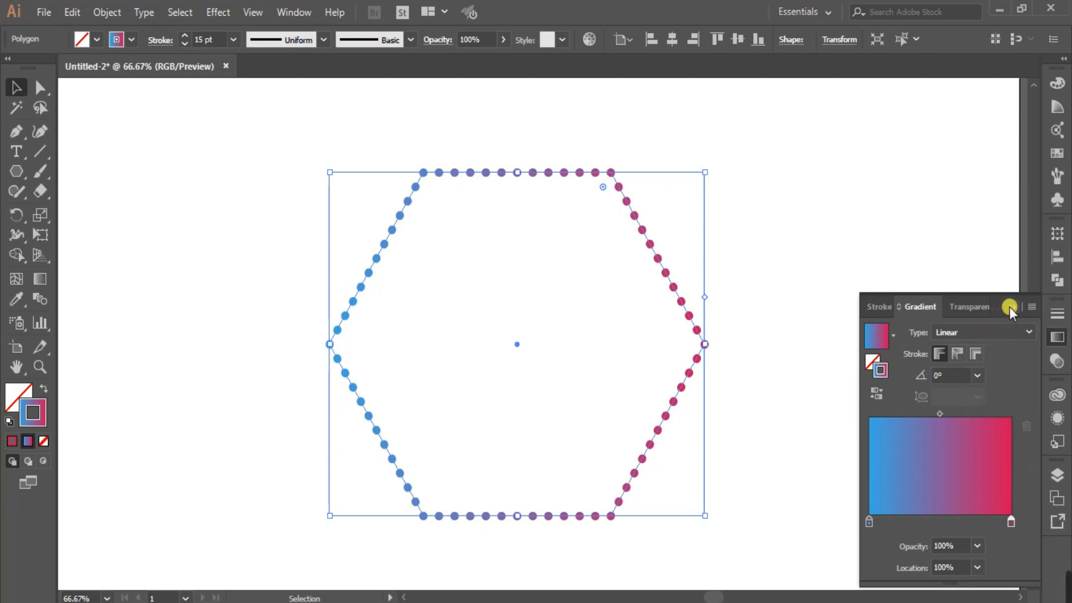
# Try the gradient along and across the hexagon's stroke, restore it within the stroke, and deselect the hexagon
pyautogui.click(955, 351)
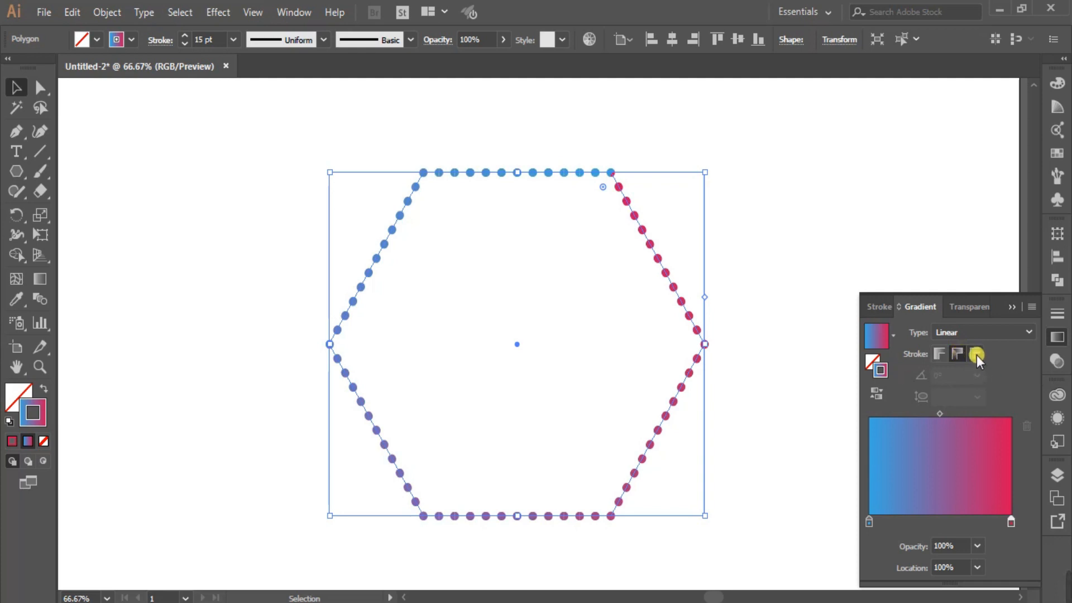
pyautogui.click(976, 355)
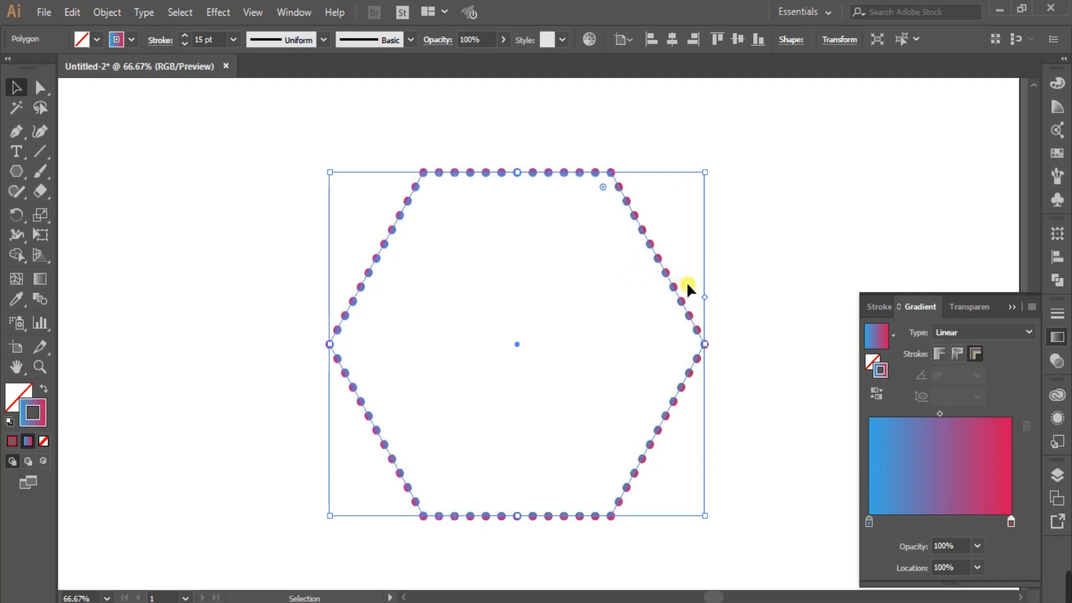
pyautogui.click(944, 356)
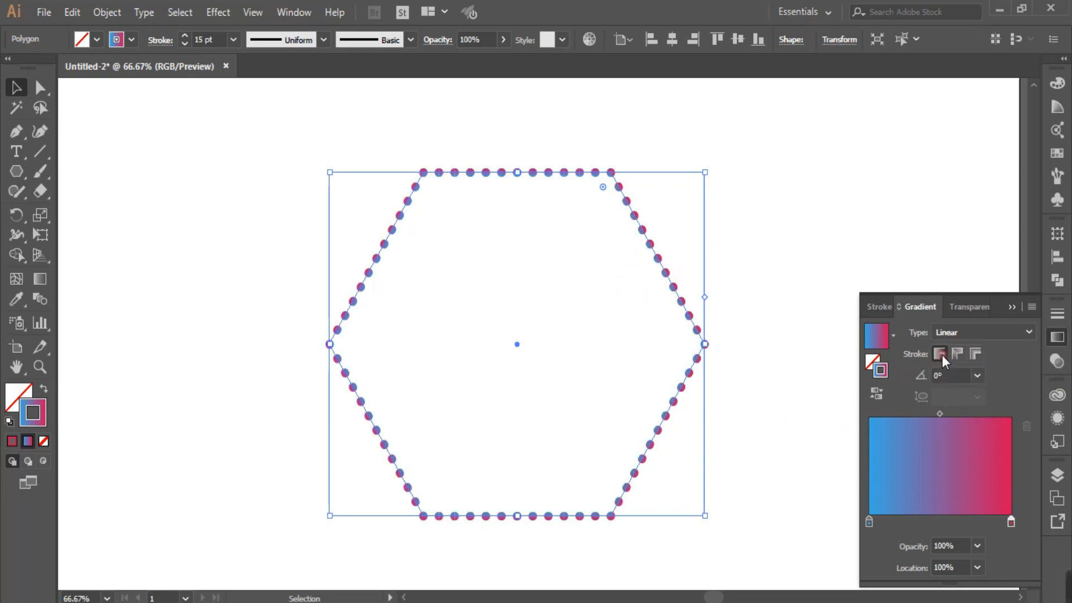
pyautogui.click(1012, 305)
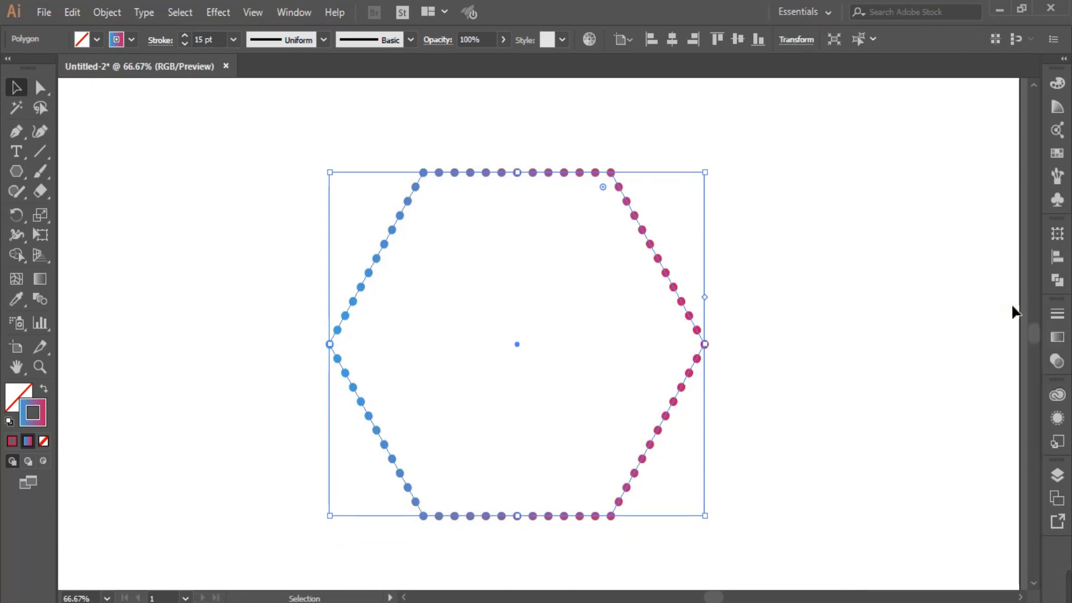
pyautogui.click(760, 335)
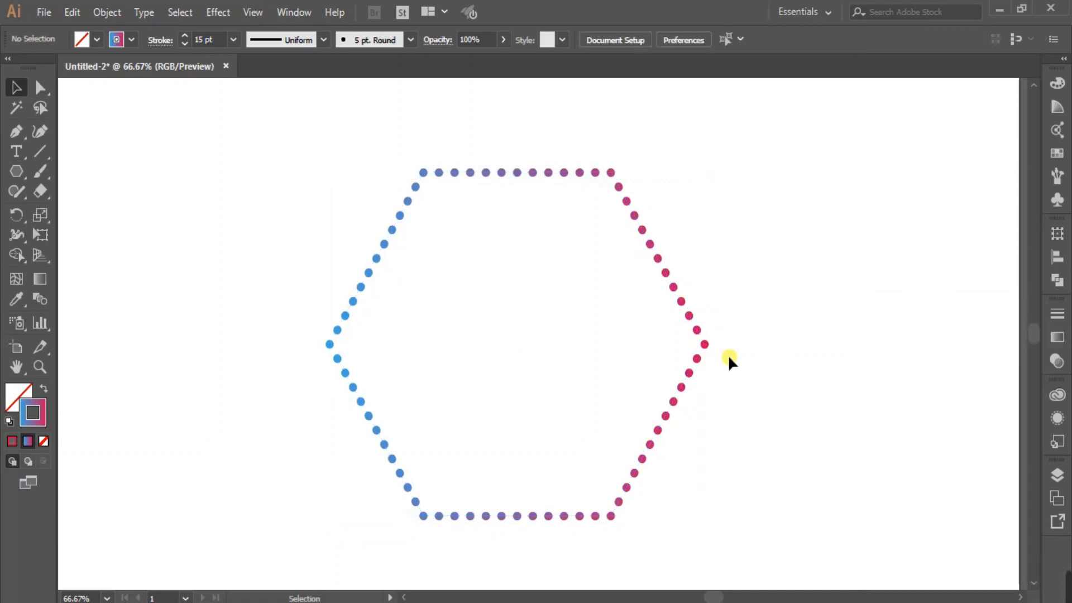
# Start a Distort & Transform > Transform effect on the hexagon with 25 copies and preview enabled
pyautogui.click(406, 205)
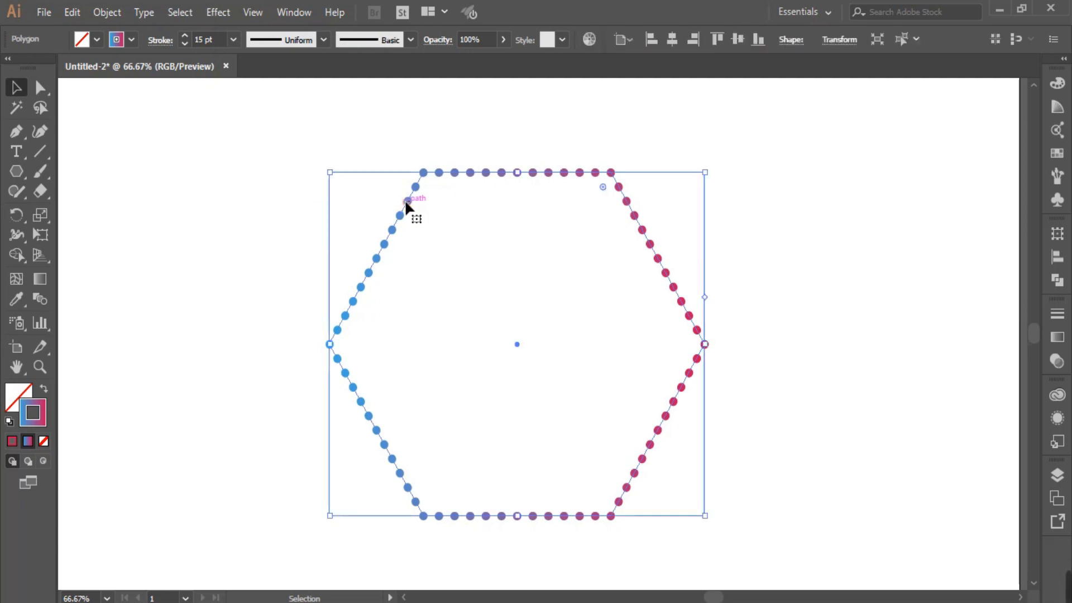
pyautogui.press('space')
pyautogui.moveTo(506, 377); pyautogui.dragTo(545, 370)
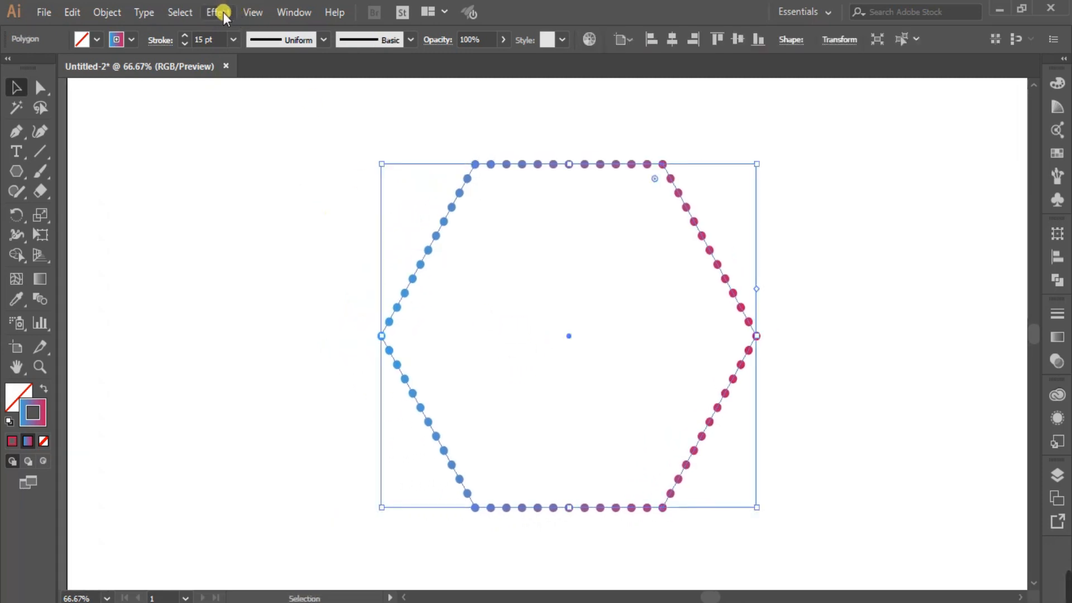
pyautogui.click(223, 12)
pyautogui.moveTo(338, 148)
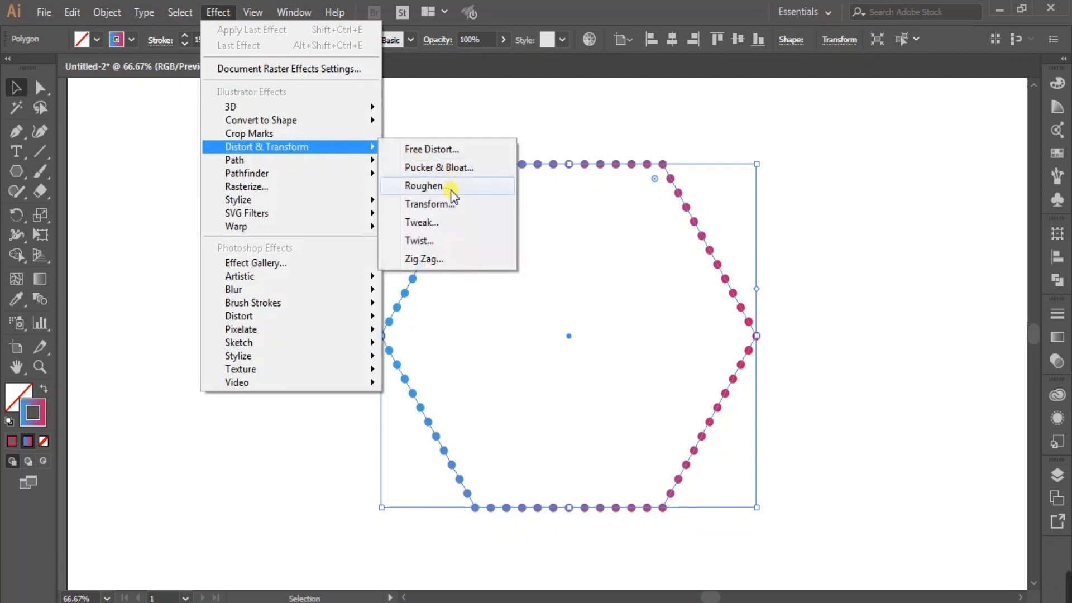
pyautogui.click(446, 203)
pyautogui.moveTo(154, 64); pyautogui.dragTo(186, 71)
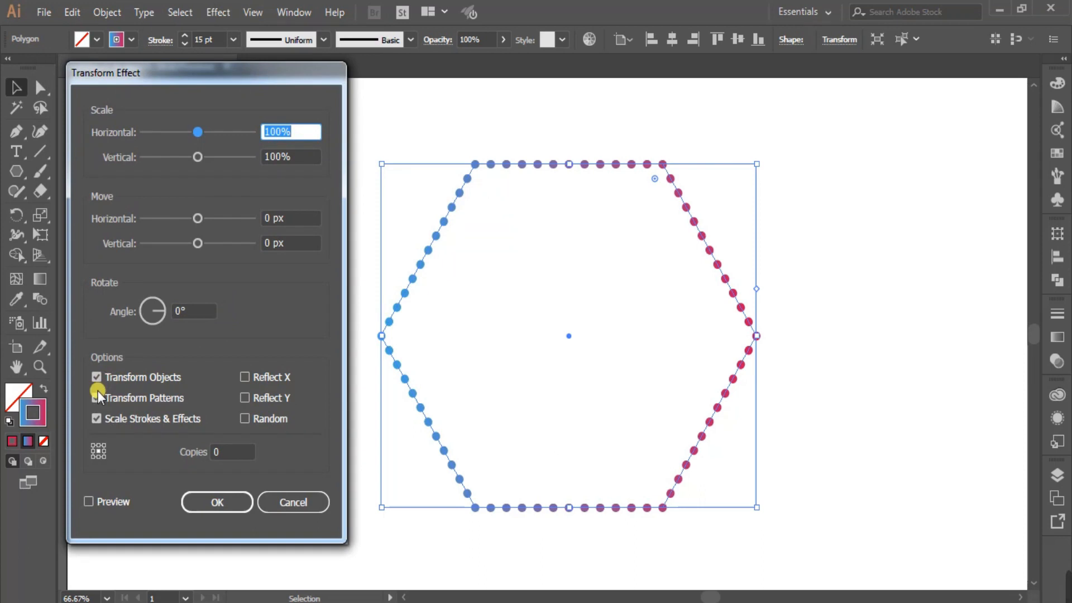
pyautogui.click(225, 452)
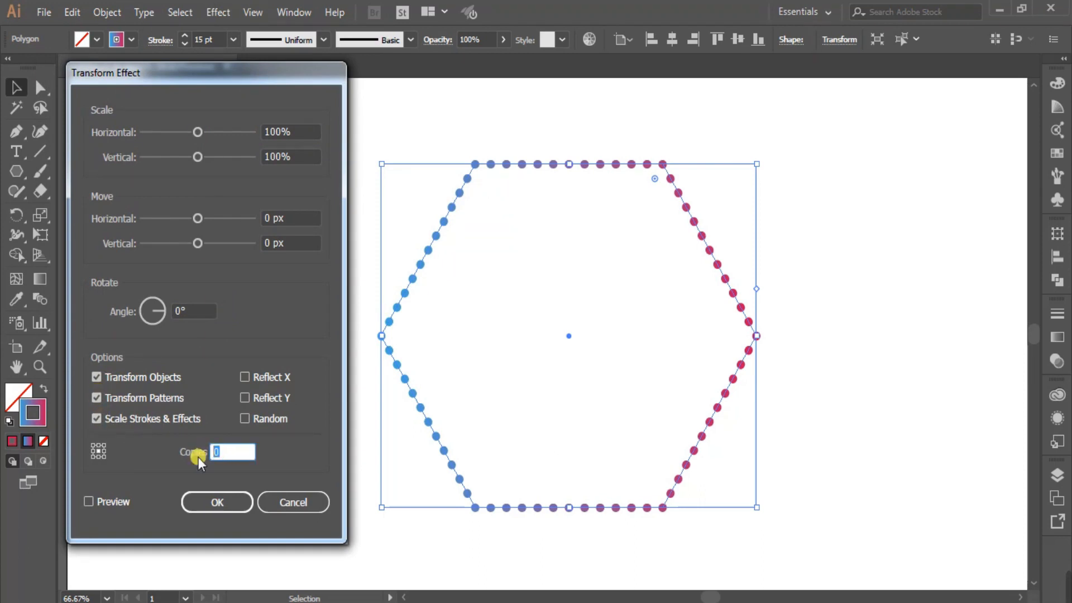
pyautogui.write('25')
pyautogui.click(87, 501)
# Set the Transform effect's horizontal scale to 90%
pyautogui.click(284, 140)
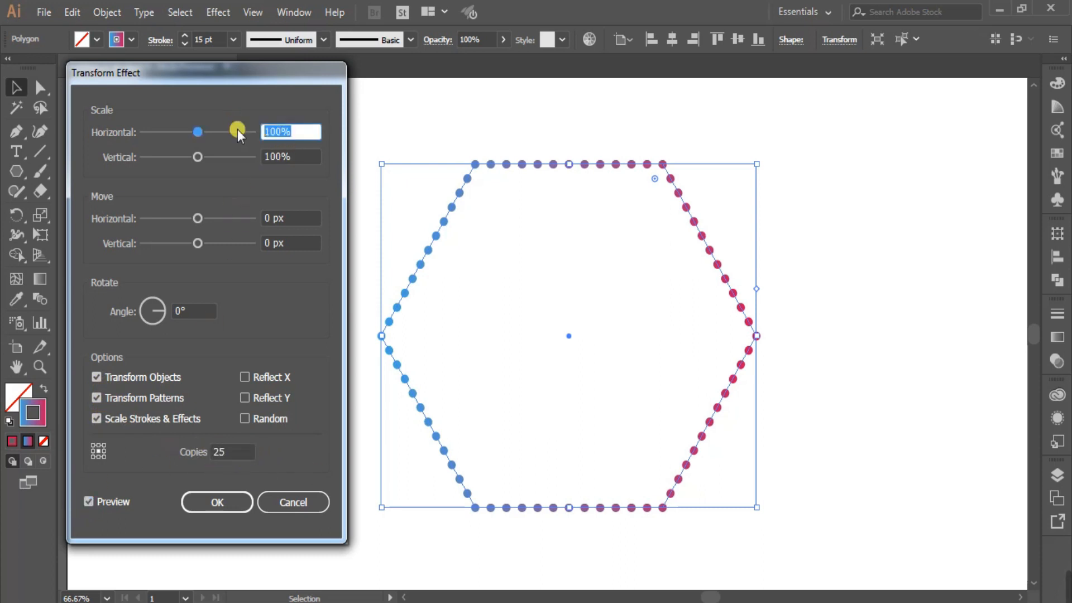
pyautogui.press('Down')
pyautogui.press('Down')
pyautogui.press('Down')
pyautogui.press('Down')
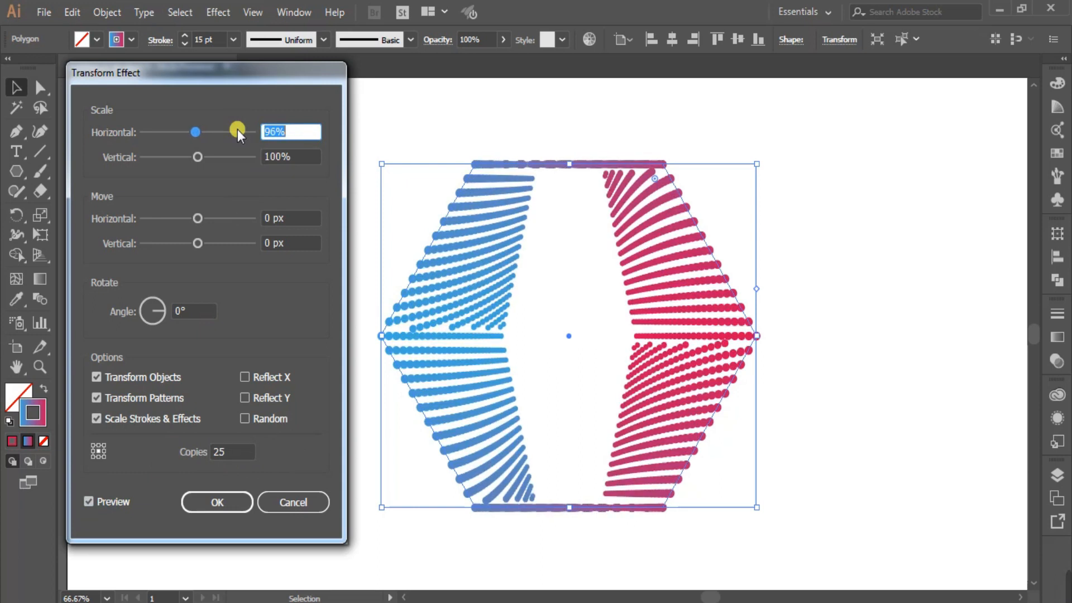
pyautogui.press('Down')
pyautogui.press('Down')
pyautogui.press('Down')
pyautogui.press('Down')
pyautogui.press('Down')
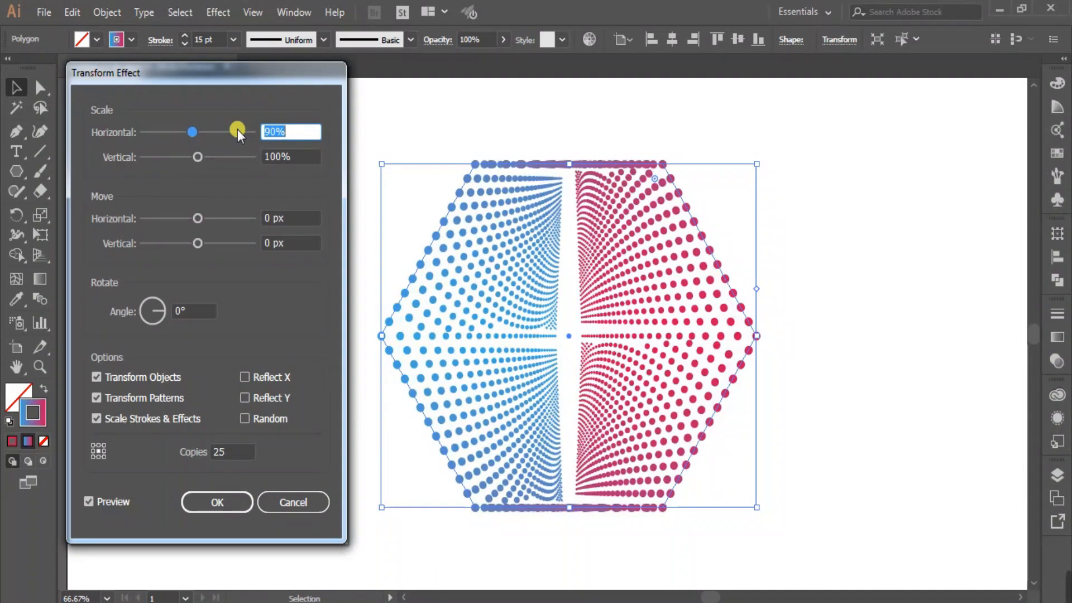
pyautogui.press('Up')
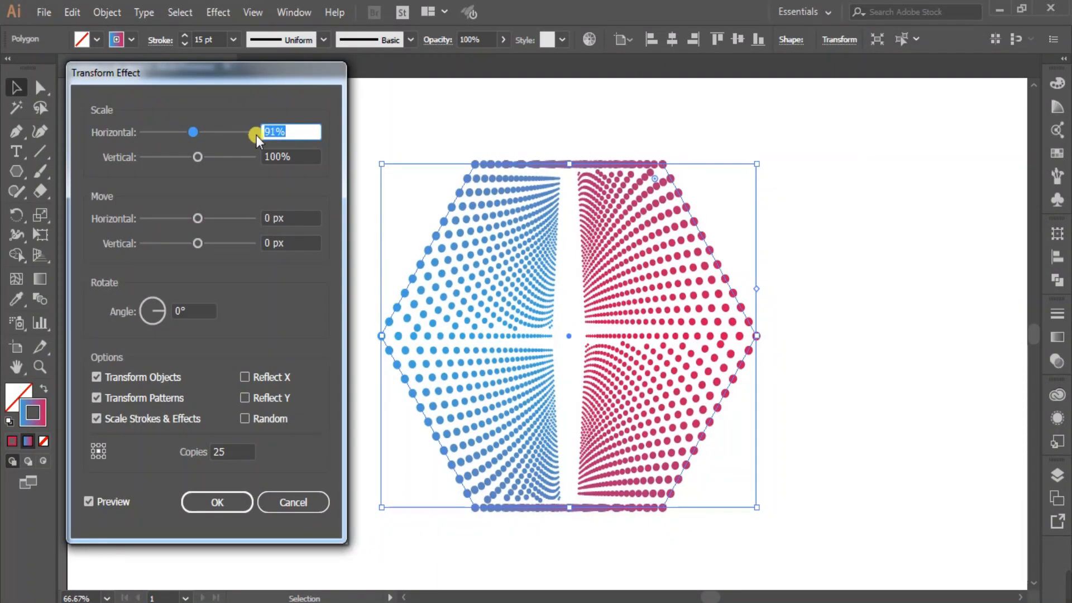
pyautogui.press('Down')
# Set the Transform effect's vertical scale to 90%
pyautogui.press('Tab')
pyautogui.press('Down')
pyautogui.press('Down')
pyautogui.press('Down')
pyautogui.press('Down')
pyautogui.press('Down')
pyautogui.press('Down')
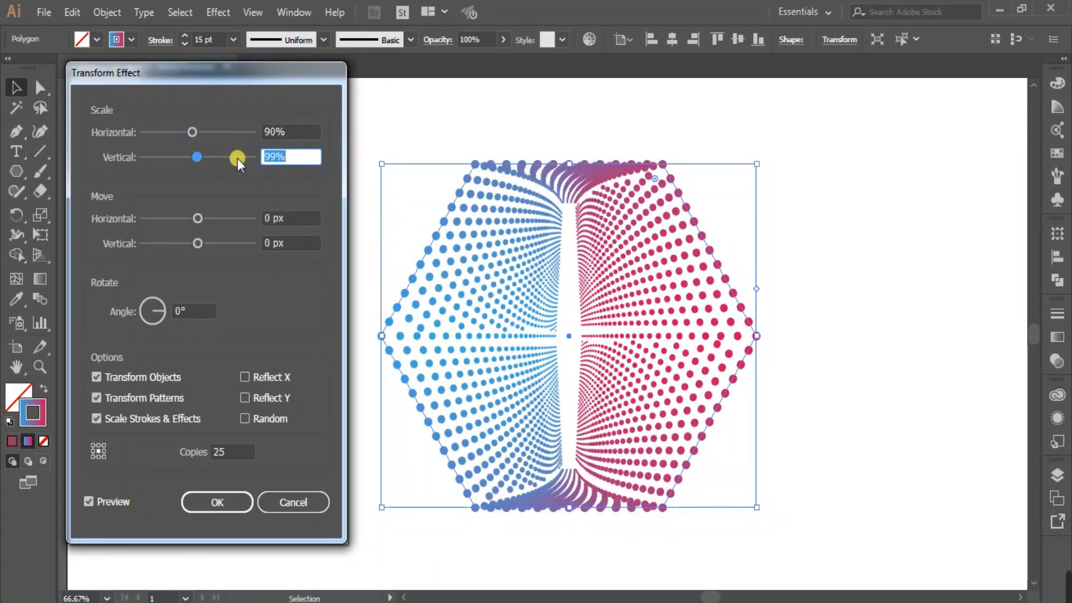
pyautogui.press('Down')
pyautogui.press('Down')
pyautogui.press('Down')
pyautogui.press('Down')
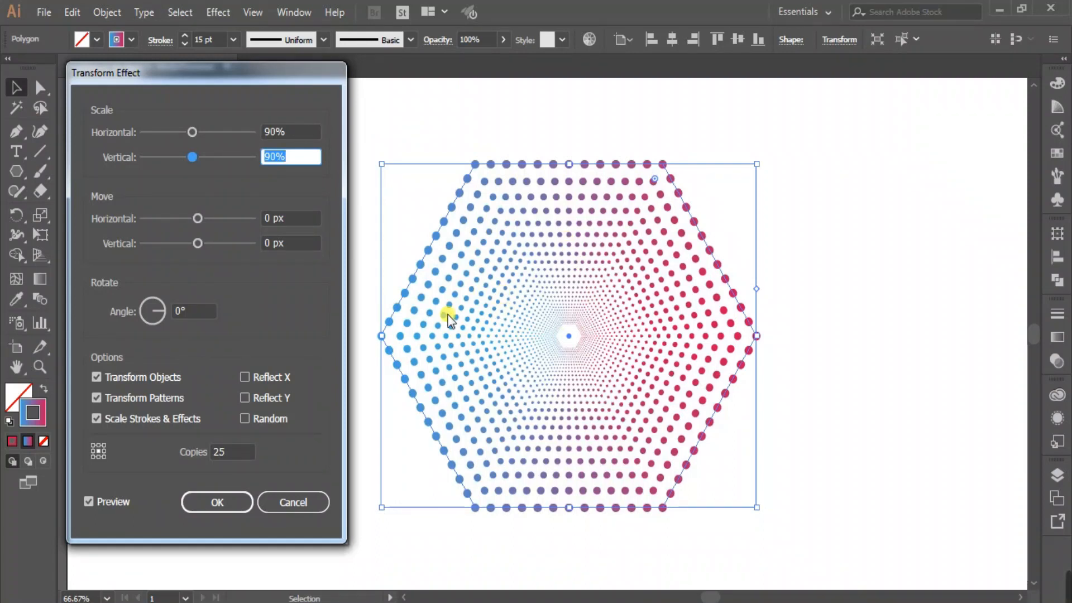
# Increase the Transform effect's rotation angle to 60°, checking how the preview changes along the way
pyautogui.click(194, 322)
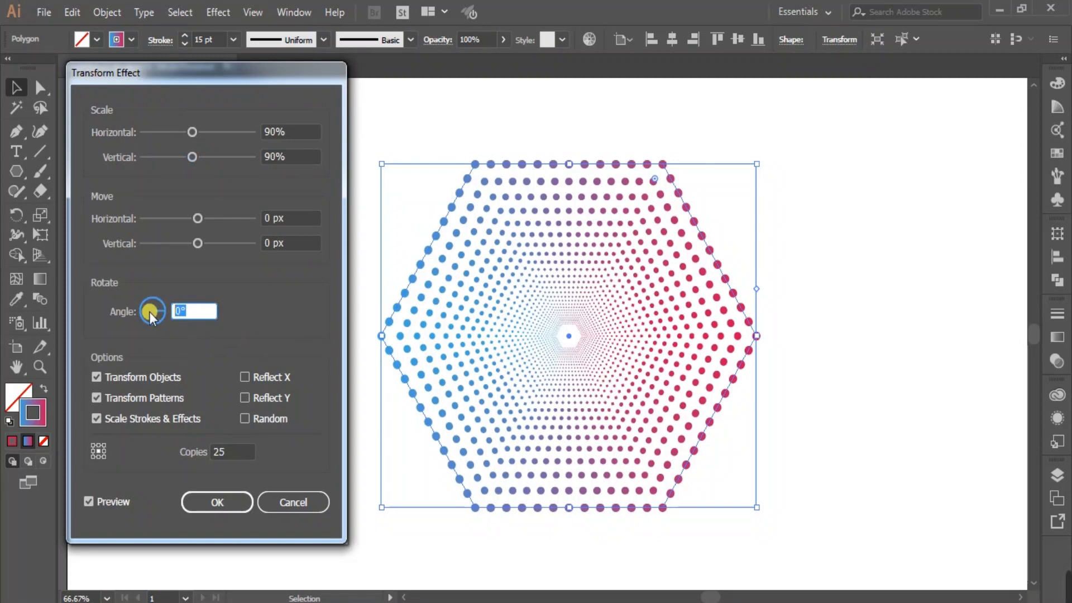
pyautogui.press('Up')
pyautogui.press('Up')
pyautogui.press('Up')
pyautogui.press('Up')
pyautogui.press('Up')
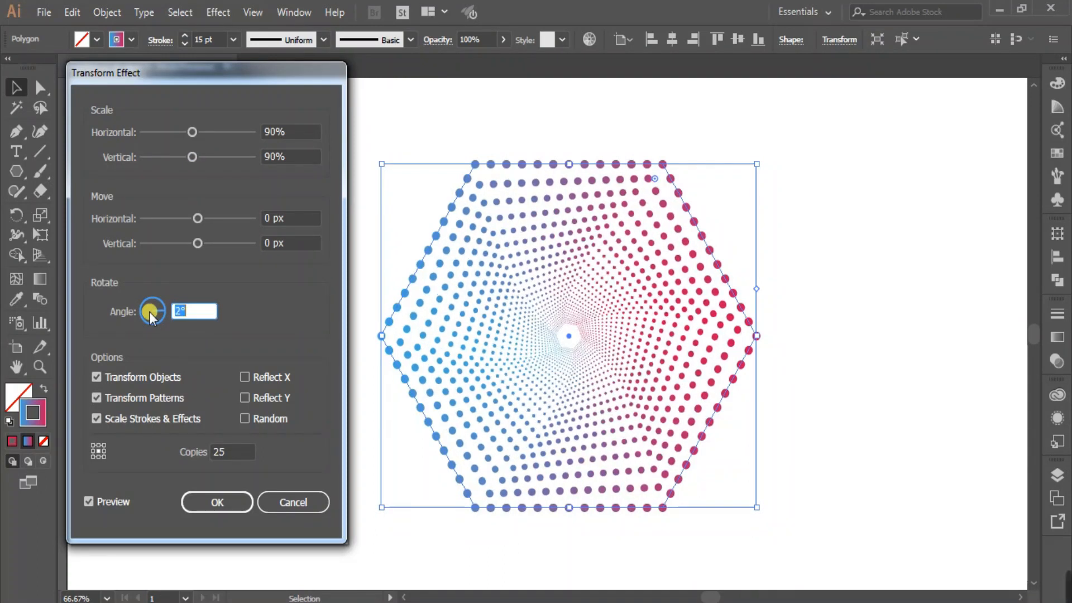
pyautogui.press('Up')
pyautogui.press('Up')
pyautogui.press('Up')
pyautogui.press('Up')
pyautogui.press('Up')
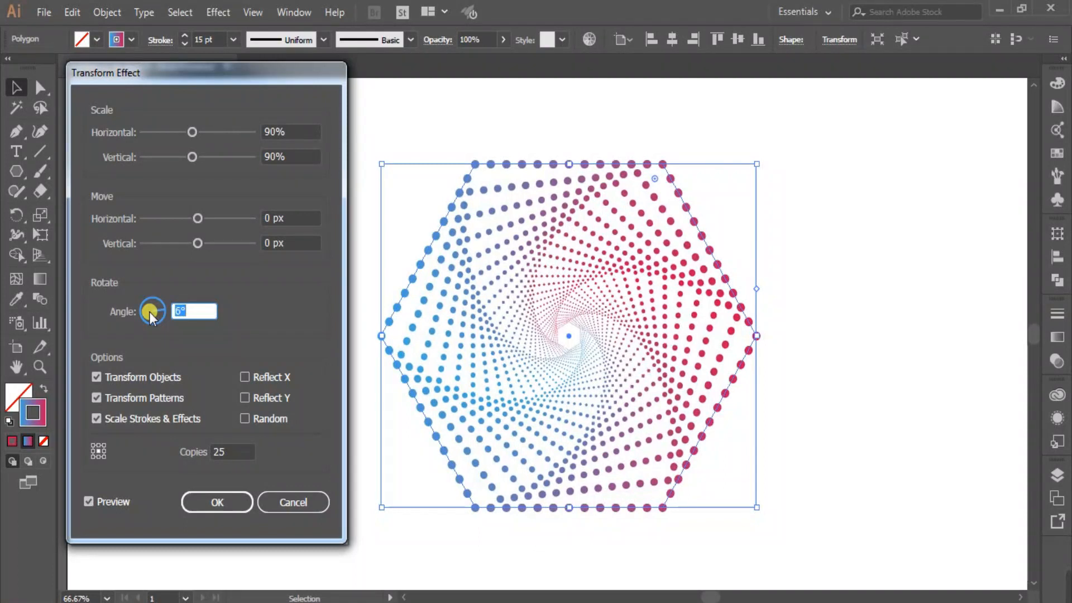
pyautogui.press('Up')
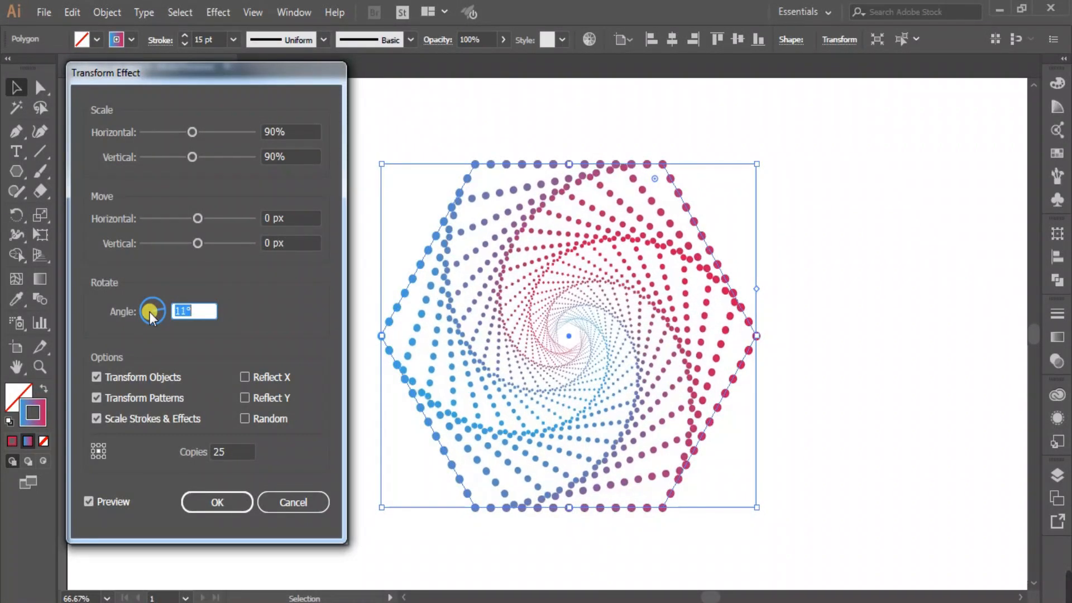
pyautogui.press('Up')
pyautogui.press('Up')
pyautogui.press('Up')
pyautogui.press('Up')
pyautogui.press('Up')
pyautogui.press('Up')
pyautogui.press('Up')
pyautogui.press('Up')
pyautogui.press('Up')
pyautogui.press('Up')
pyautogui.press('Up')
pyautogui.press('Up')
pyautogui.press('Up')
pyautogui.press('Up')
pyautogui.press('Up')
pyautogui.press('Up')
pyautogui.press('Up')
pyautogui.press('Up')
pyautogui.press('Up')
pyautogui.press('Up')
pyautogui.press('Up')
pyautogui.press('Up')
pyautogui.press('Up')
pyautogui.press('Up')
pyautogui.press('Up')
pyautogui.press('Up')
pyautogui.press('Up')
pyautogui.press('Up')
pyautogui.press('Up')
pyautogui.press('Up')
pyautogui.press('Up')
pyautogui.press('Up')
pyautogui.press('Up')
pyautogui.press('Up')
pyautogui.press('Up')
pyautogui.press('Up')
pyautogui.press('Up')
pyautogui.press('Up')
pyautogui.press('Up')
pyautogui.press('Up')
pyautogui.press('Up')
pyautogui.press('Up')
pyautogui.press('Up')
pyautogui.press('Up')
pyautogui.press('Up')
pyautogui.press('Up')
pyautogui.press('Up')
pyautogui.press('Up')
pyautogui.press('Up')
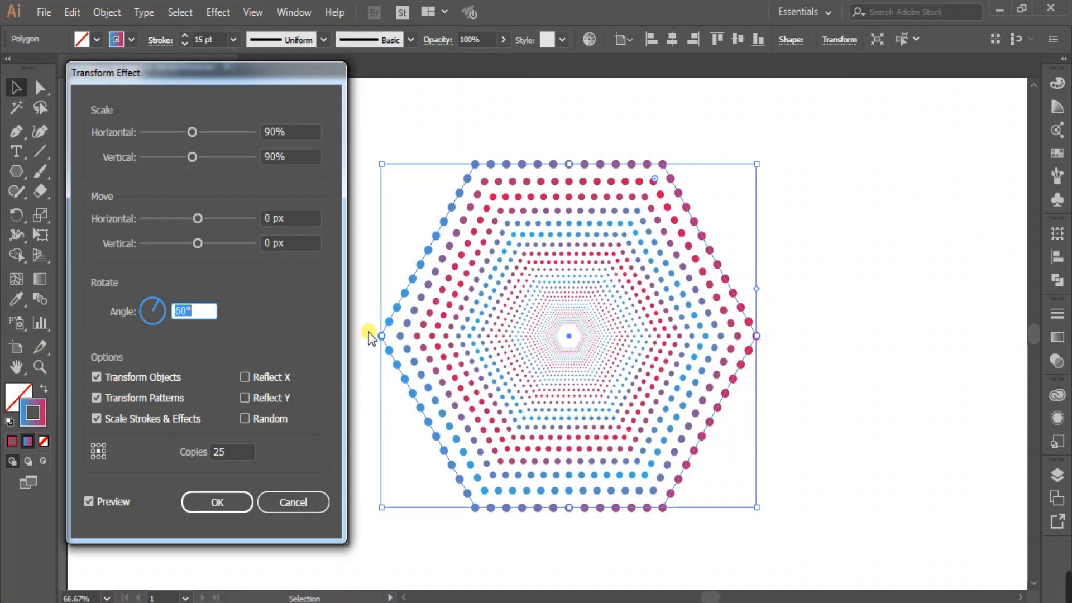
# Set the Transform effect's rotation angle to 6°, comparing nearby angles up to 10°, and apply the effect
pyautogui.write('5')
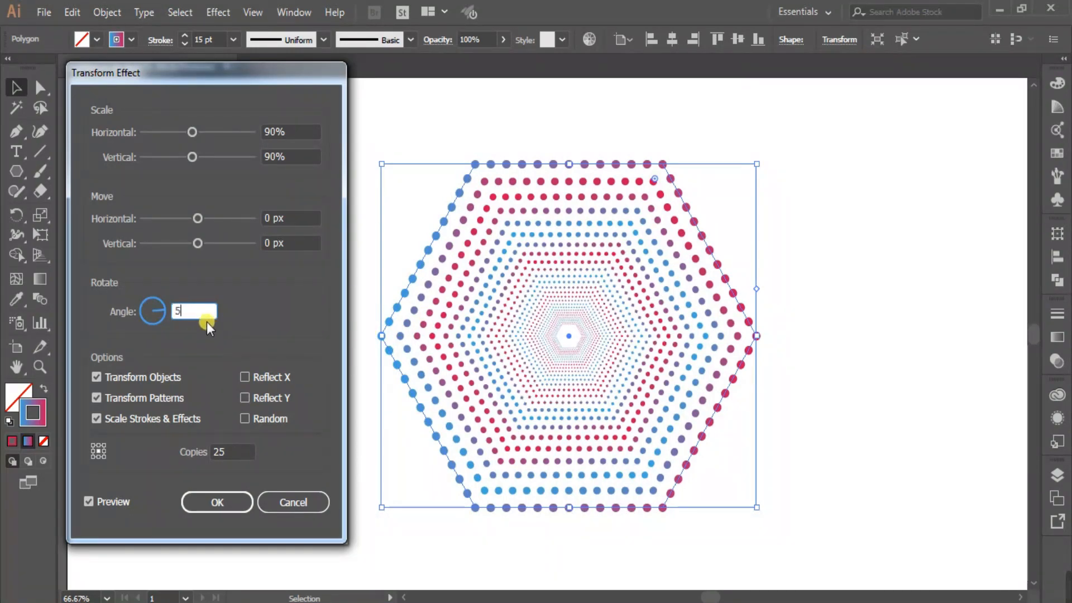
pyautogui.press('Up')
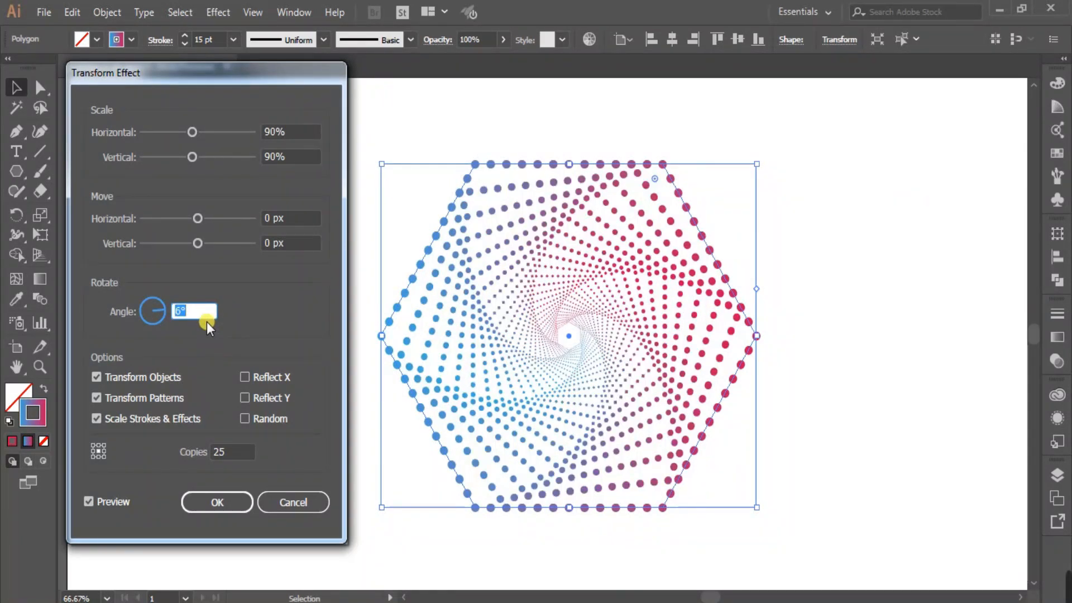
pyautogui.press('Up')
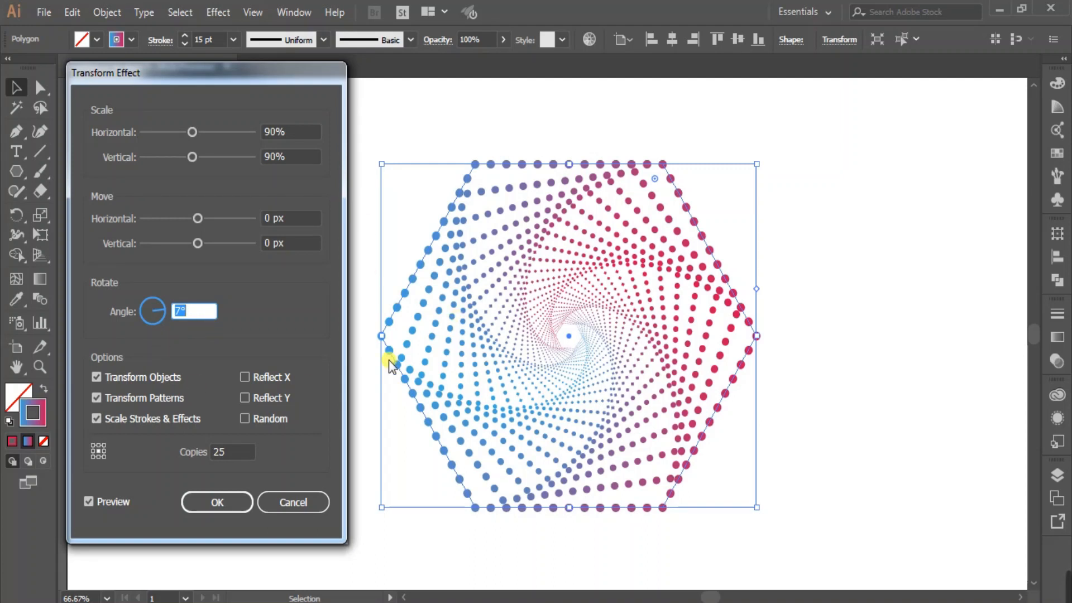
pyautogui.press('Up')
pyautogui.press('Up')
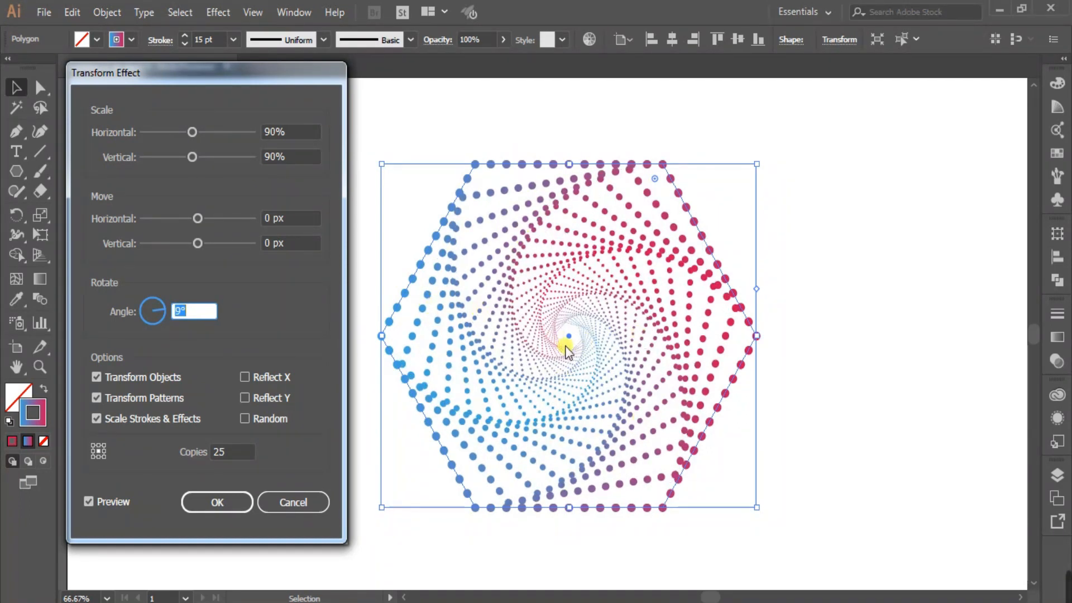
pyautogui.press('Up')
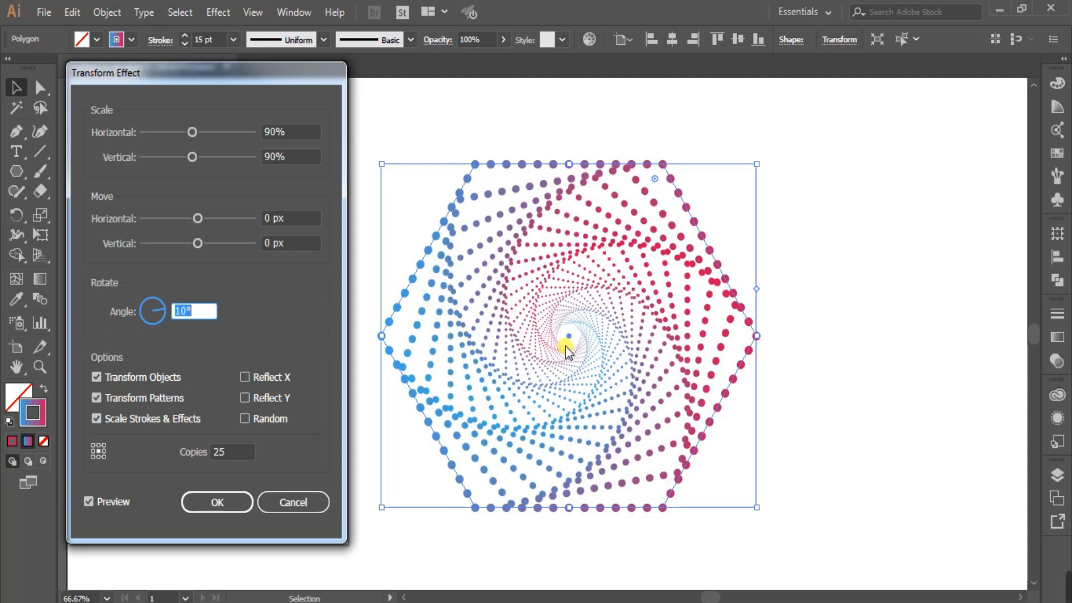
pyautogui.press('Down')
pyautogui.press('Down')
pyautogui.press('Down')
pyautogui.press('Down')
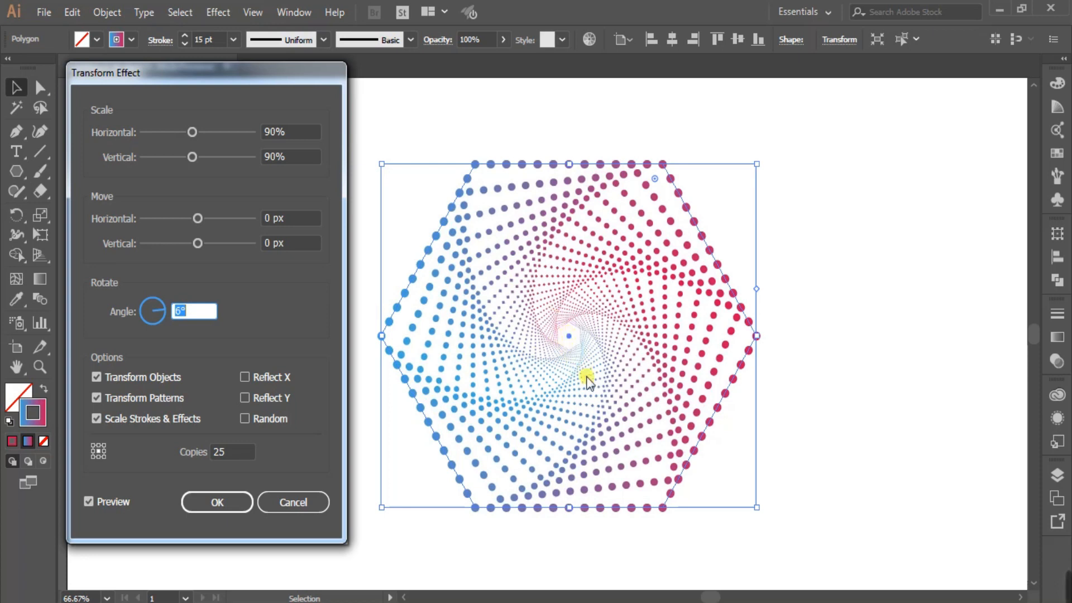
pyautogui.click(218, 501)
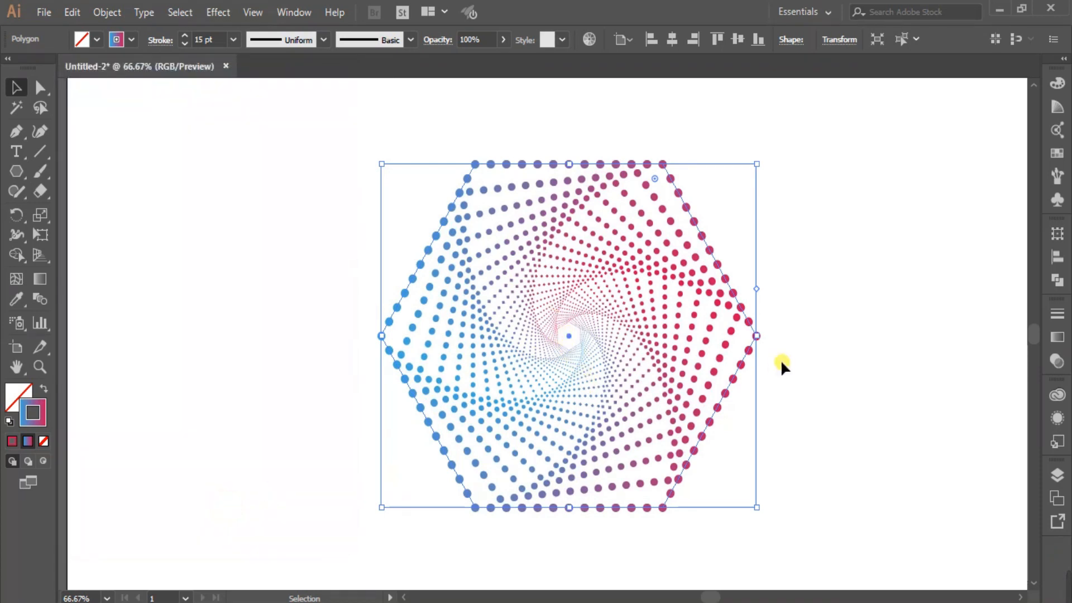
# Deselect the hexagon and examine the spiralling dots around its centre up close
pyautogui.click(816, 335)
pyautogui.scroll(4, 640, 363)
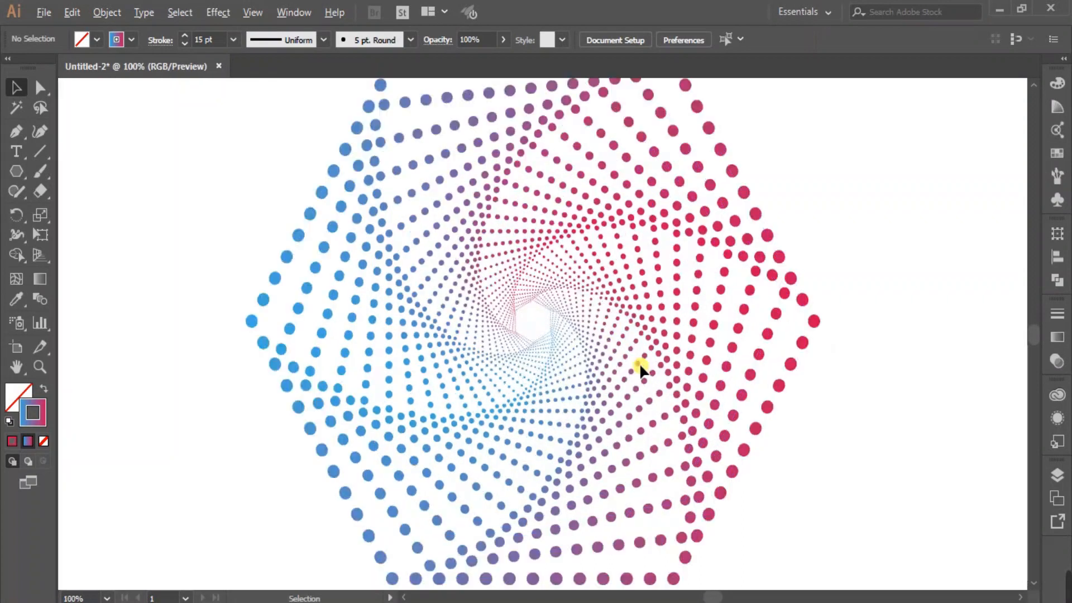
pyautogui.scroll(1, 438, 320)
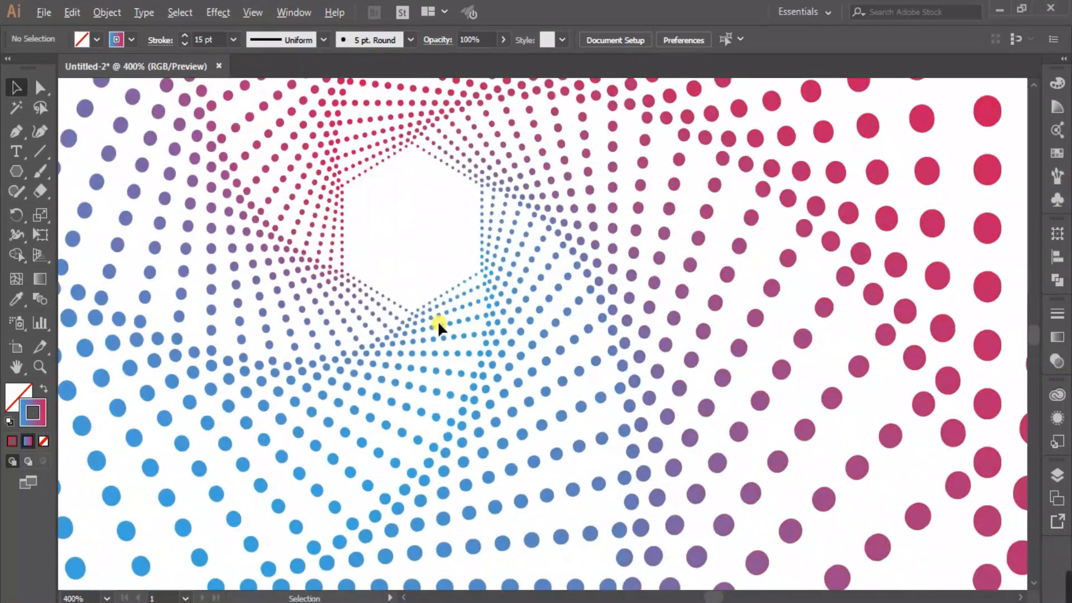
pyautogui.scroll(-2, 438, 321)
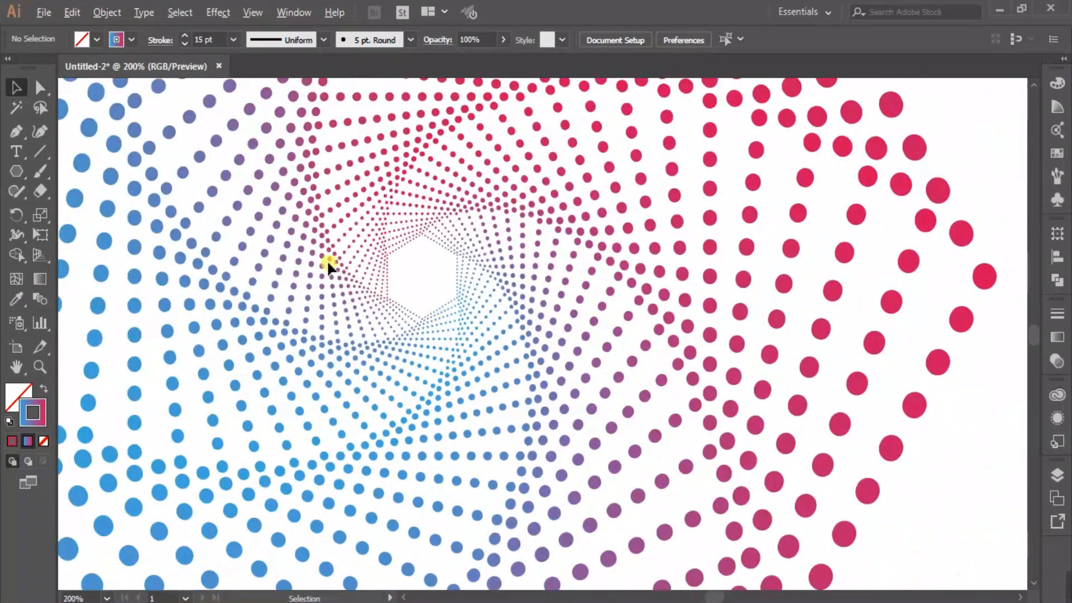
pyautogui.scroll(-1, 326, 263)
pyautogui.moveTo(386, 280); pyautogui.dragTo(510, 320)
pyautogui.scroll(-1, 451, 311)
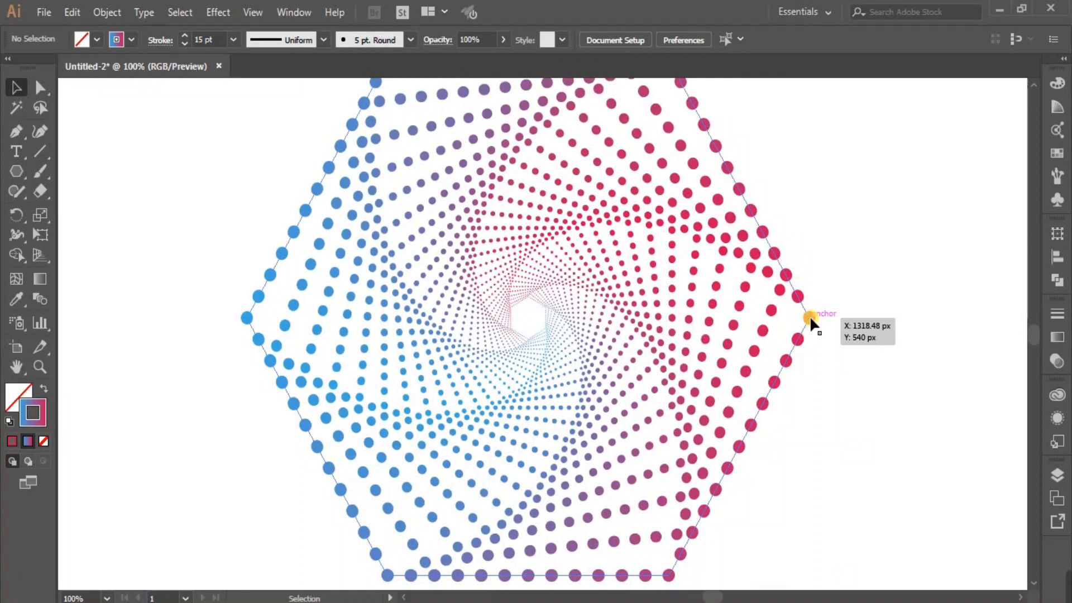
# Select the hexagon and change the blue start stop of its stroke gradient to yellow
pyautogui.click(798, 296)
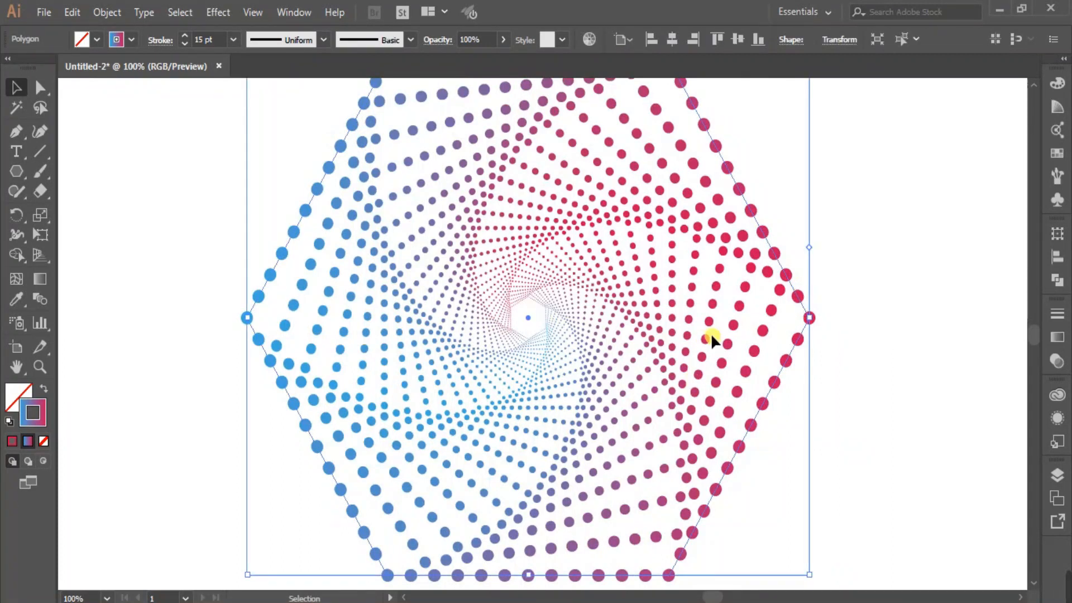
pyautogui.click(1055, 338)
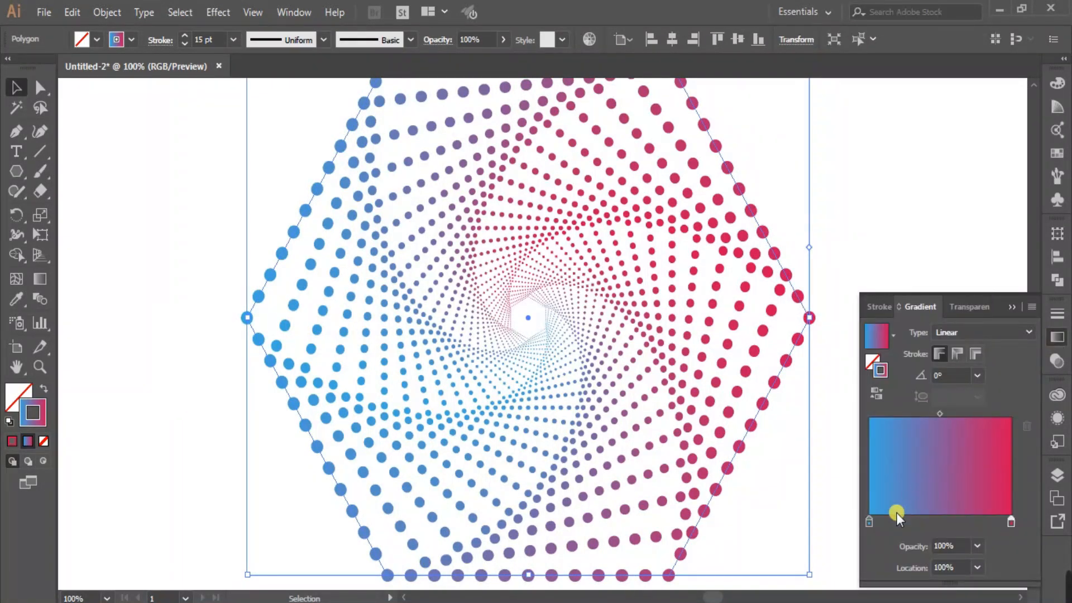
pyautogui.doubleClick(869, 521)
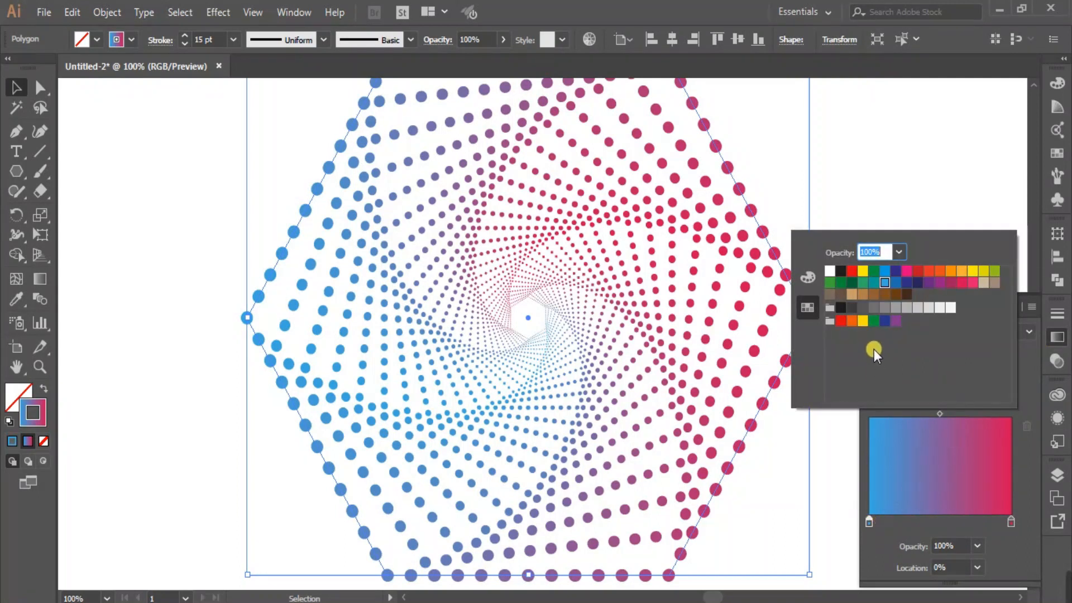
pyautogui.click(972, 273)
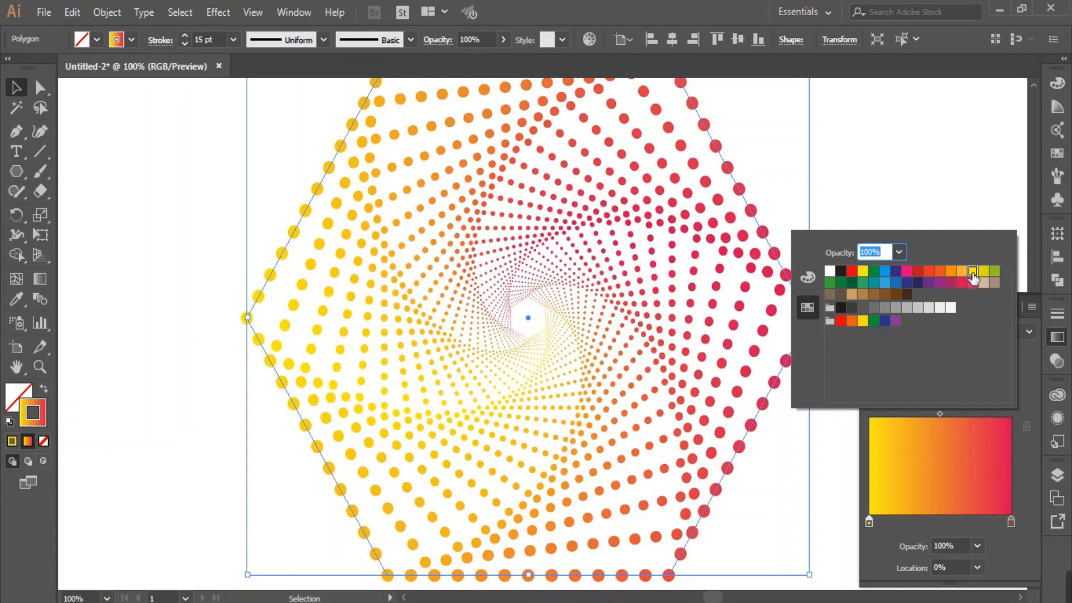
pyautogui.click(1020, 380)
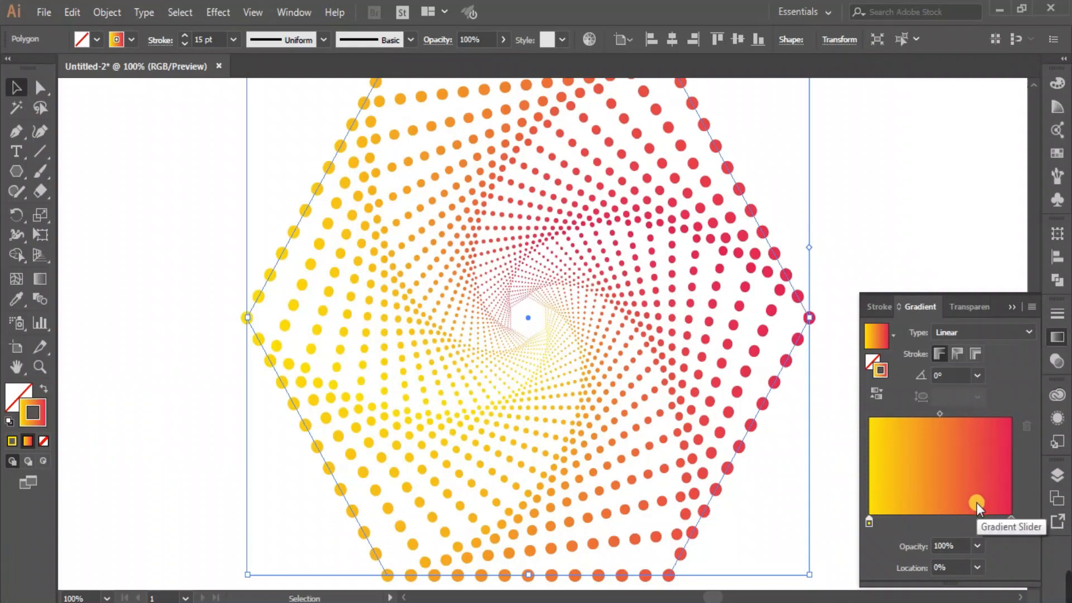
# Add a middle stop at 50% to the stroke gradient, colour it orange-red, and deselect the hexagon
pyautogui.moveTo(939, 521); pyautogui.dragTo(939, 524)
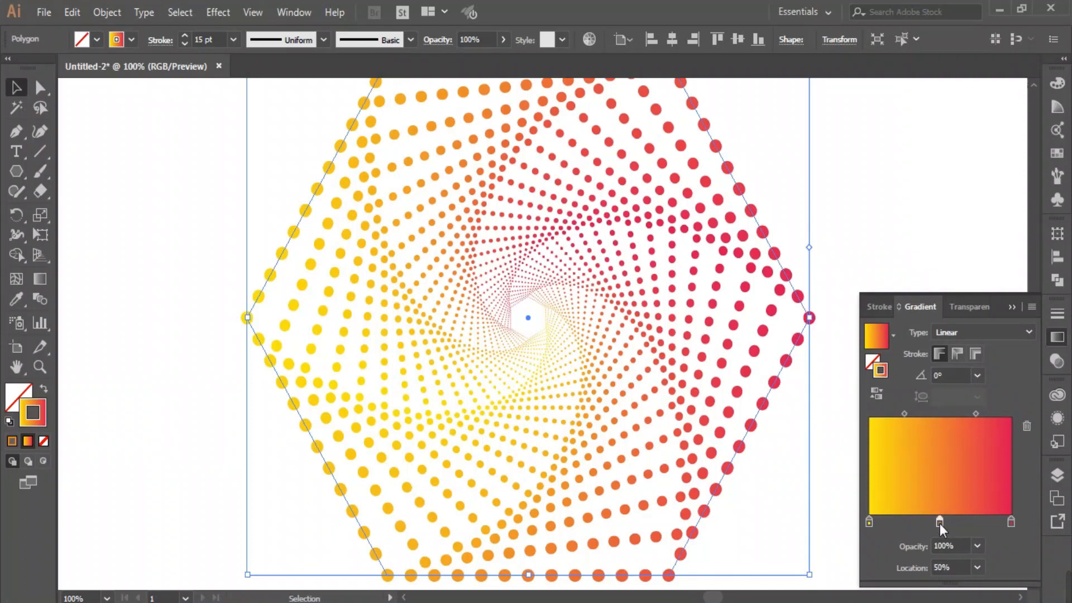
pyautogui.doubleClick(939, 524)
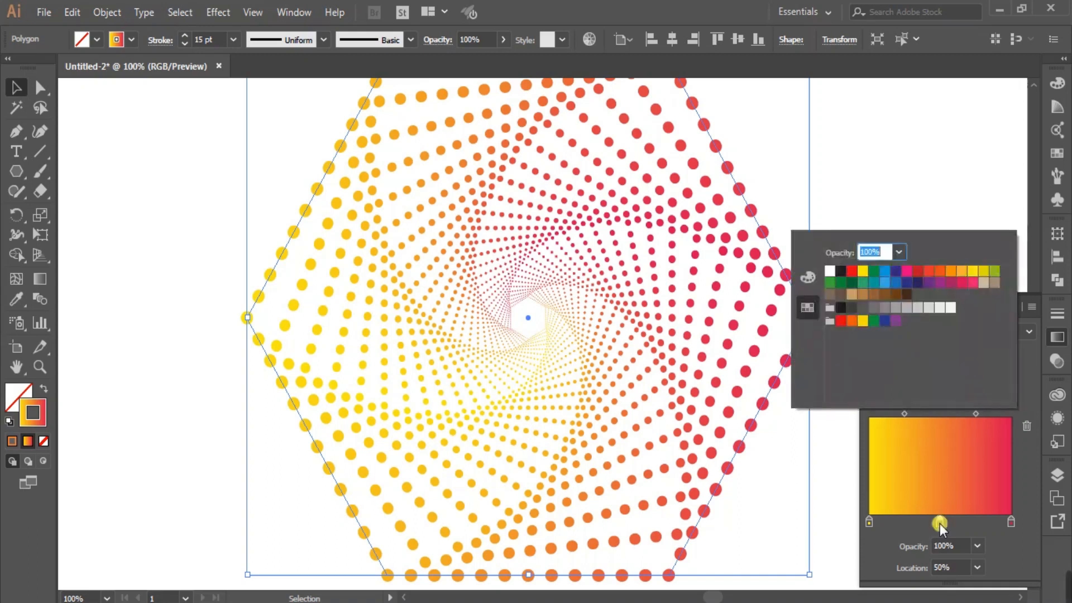
pyautogui.click(928, 273)
pyautogui.click(928, 272)
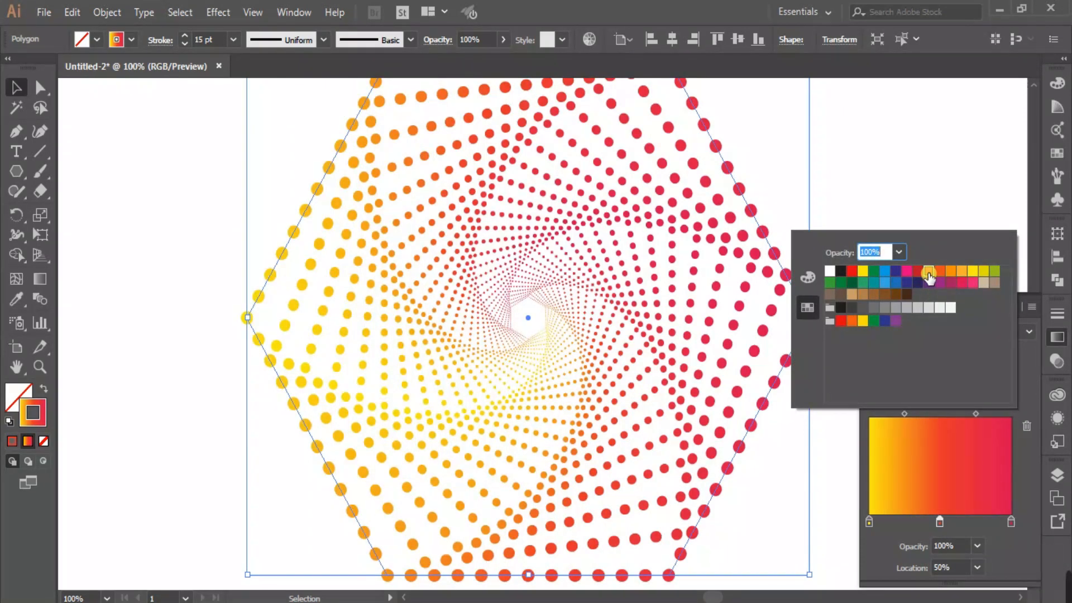
pyautogui.click(1012, 522)
pyautogui.click(1012, 523)
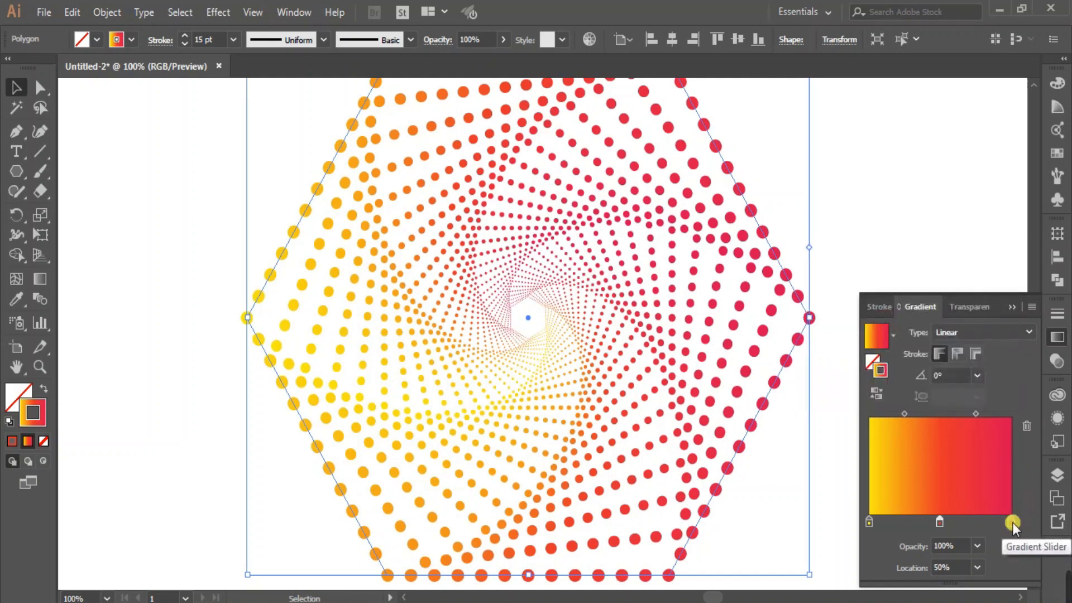
pyautogui.click(1005, 307)
pyautogui.click(888, 323)
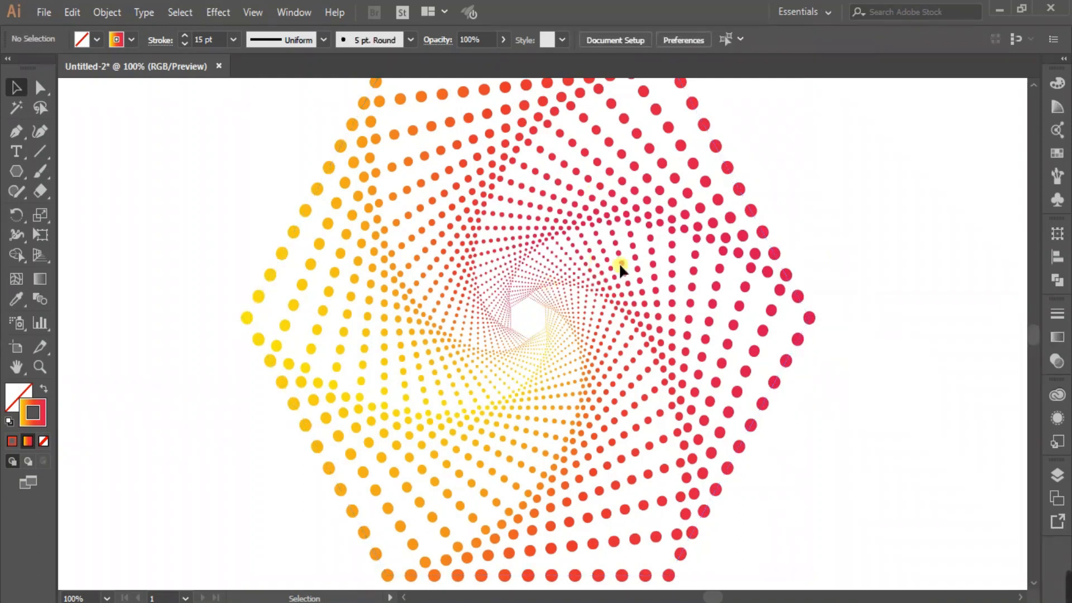
# Make the CMYK Yellow swatch a global colour with preview enabled
pyautogui.scroll(-1, 799, 310)
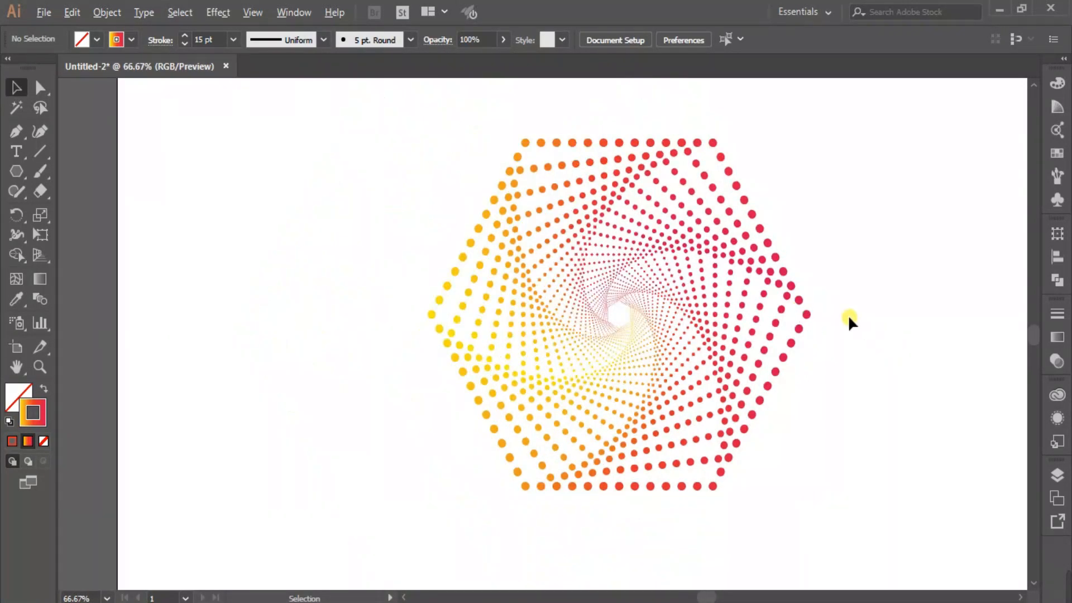
pyautogui.scroll(1, 848, 314)
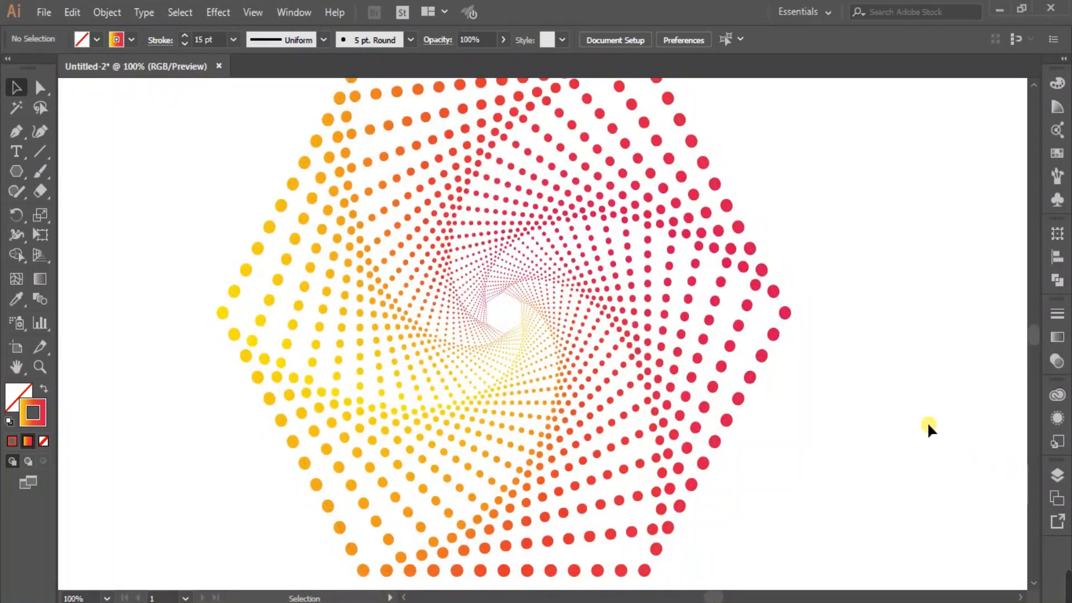
pyautogui.click(1054, 156)
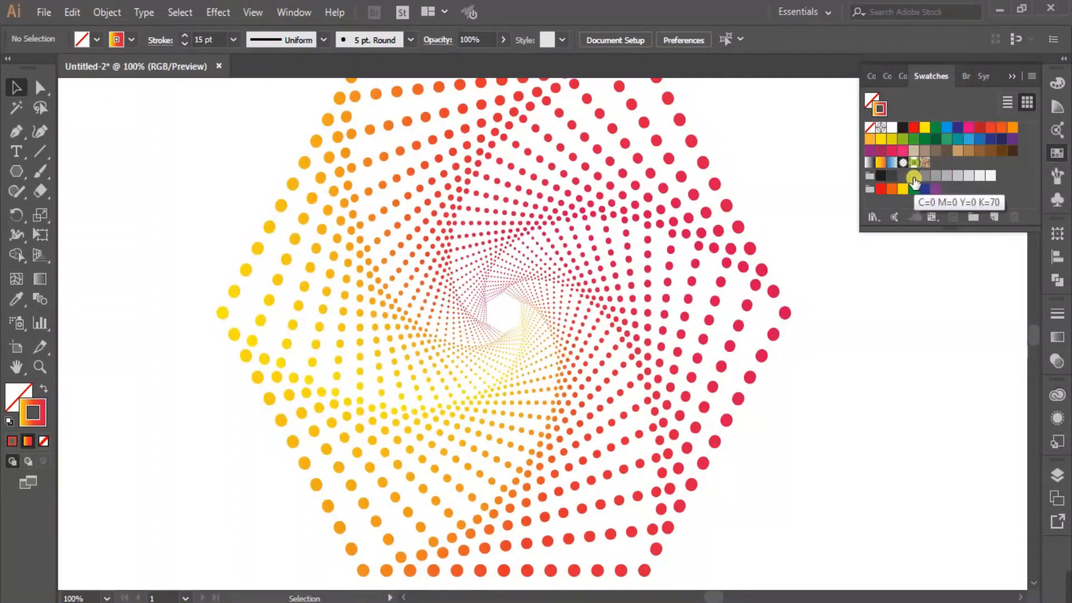
pyautogui.click(924, 129)
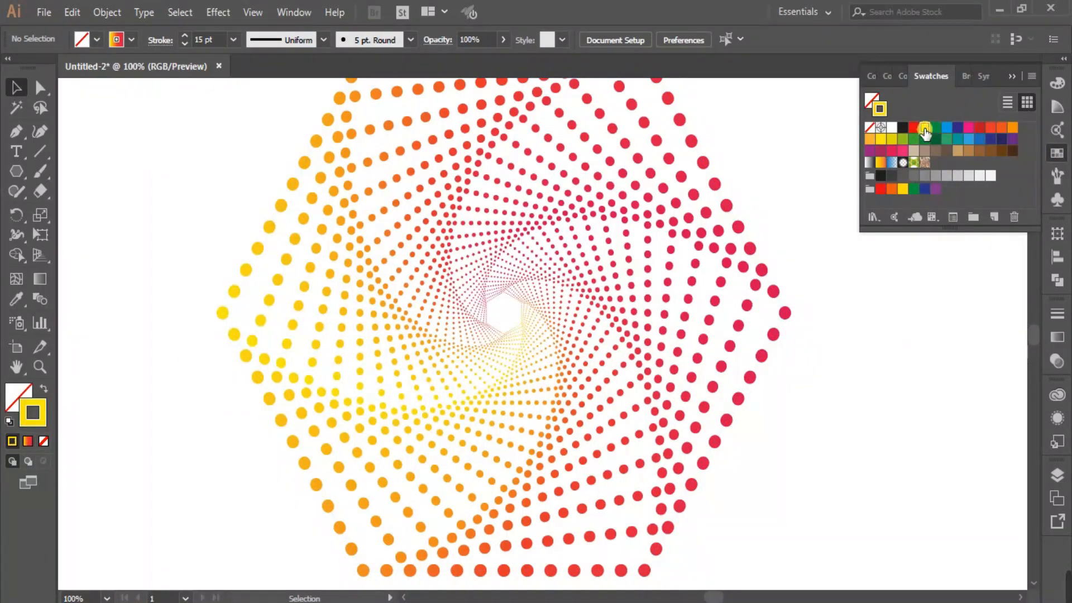
pyautogui.doubleClick(924, 128)
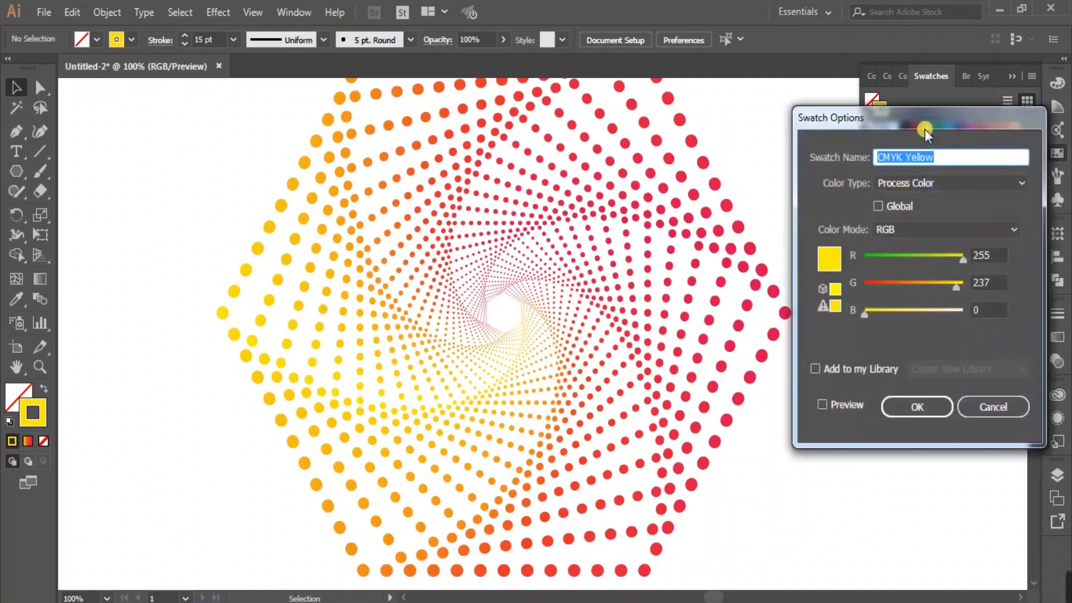
pyautogui.click(896, 203)
pyautogui.click(822, 404)
pyautogui.click(921, 407)
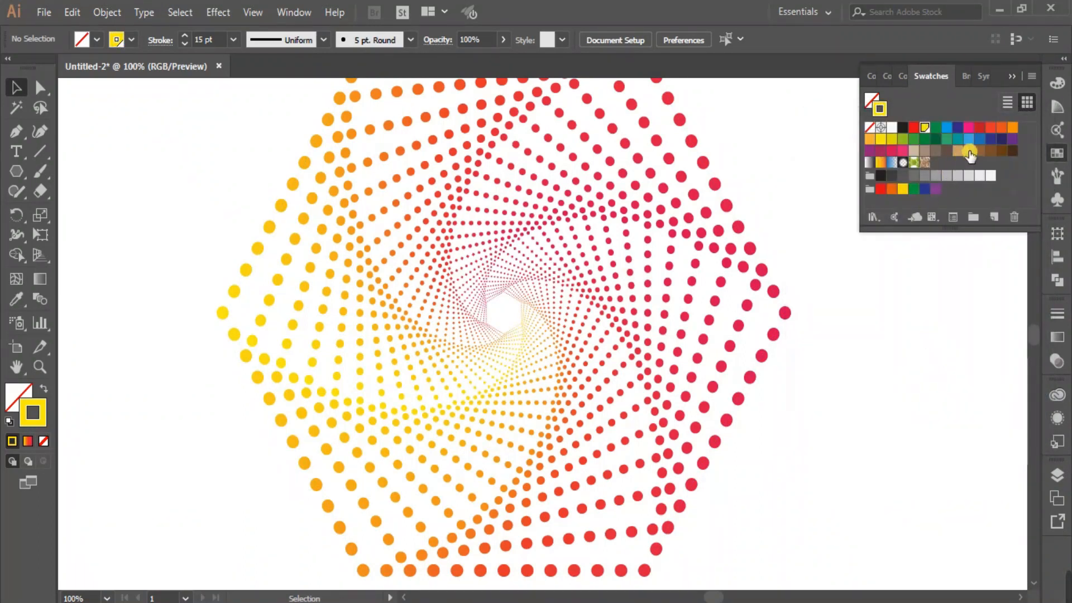
# Make the orange-red swatch a global colour with preview enabled
pyautogui.doubleClick(990, 128)
pyautogui.click(879, 205)
pyautogui.click(822, 404)
pyautogui.click(917, 406)
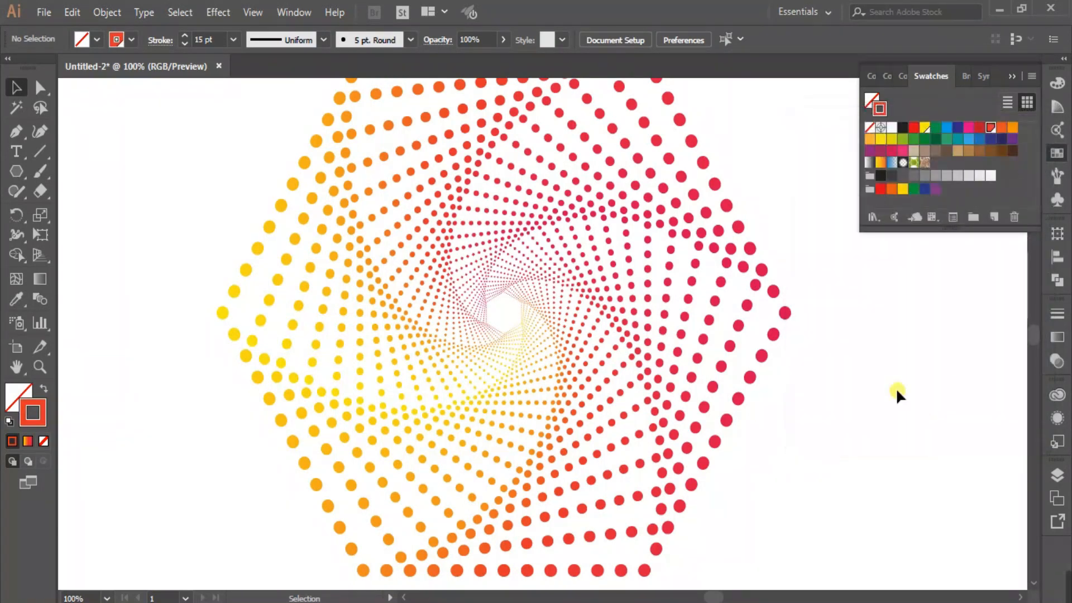
# Make the crimson swatch C=10 M=100 Y=50 K=0 a global colour with preview enabled
pyautogui.doubleClick(892, 159)
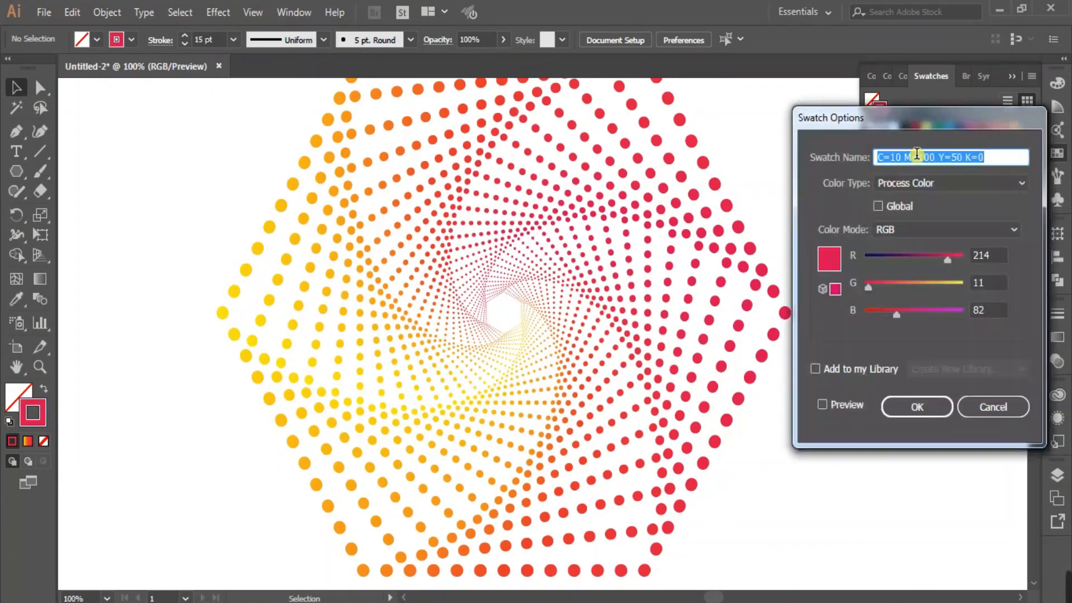
pyautogui.click(877, 205)
pyautogui.click(822, 404)
pyautogui.click(919, 408)
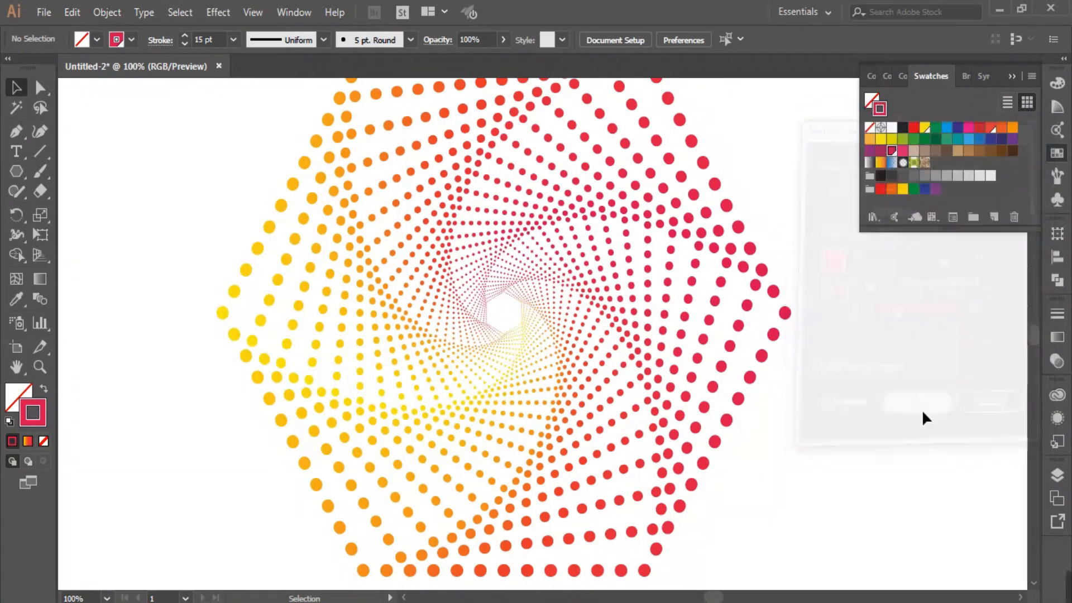
pyautogui.click(1013, 79)
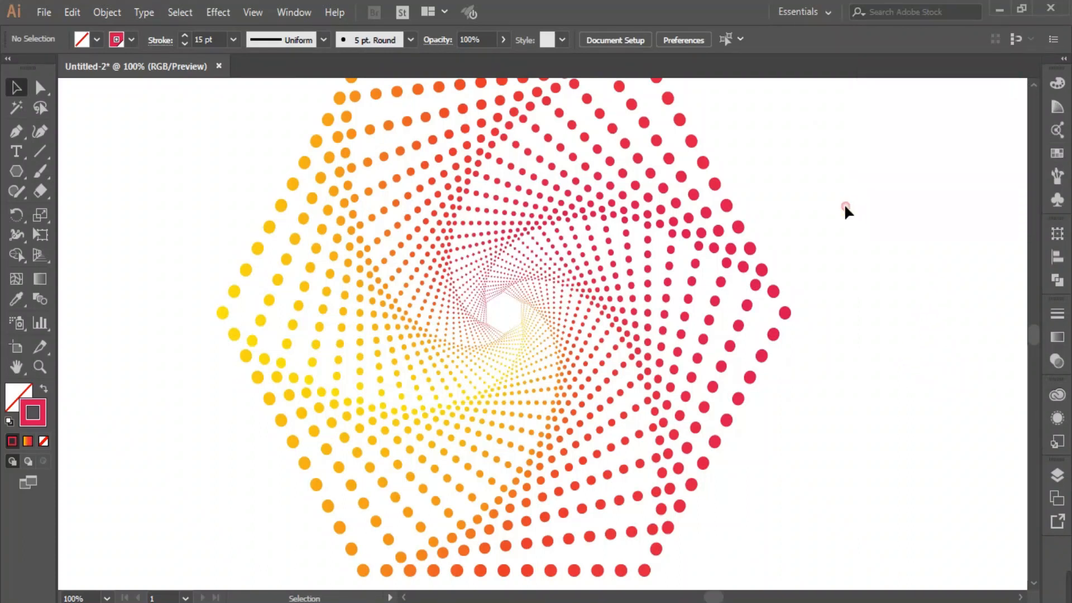
# Select the hexagon and assign the global CMYK Yellow swatch to the start stop of its stroke gradient
pyautogui.click(721, 279)
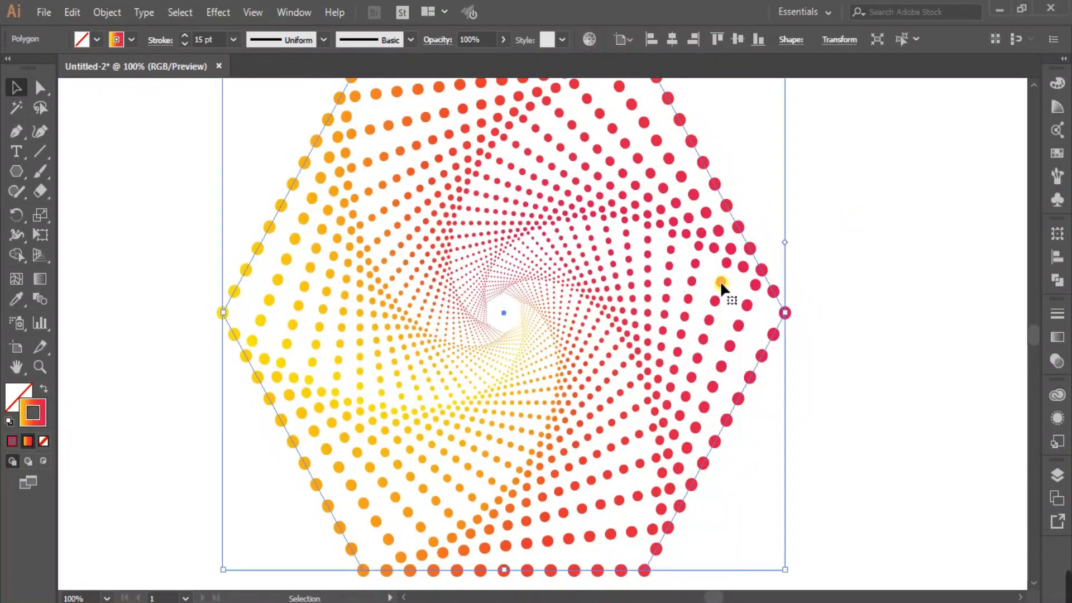
pyautogui.click(1056, 337)
pyautogui.click(868, 522)
pyautogui.doubleClick(868, 521)
pyautogui.click(863, 272)
# Assign the global orange-red swatch to the gradient's middle stop and the global crimson swatch to its end stop, and deselect the hexagon
pyautogui.doubleClick(939, 521)
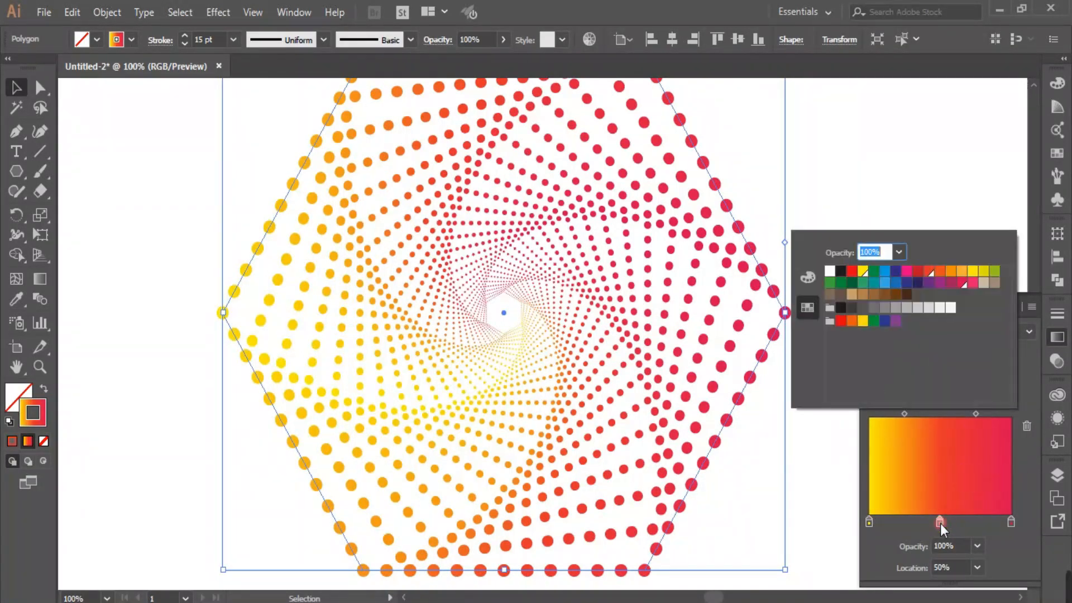
pyautogui.click(928, 270)
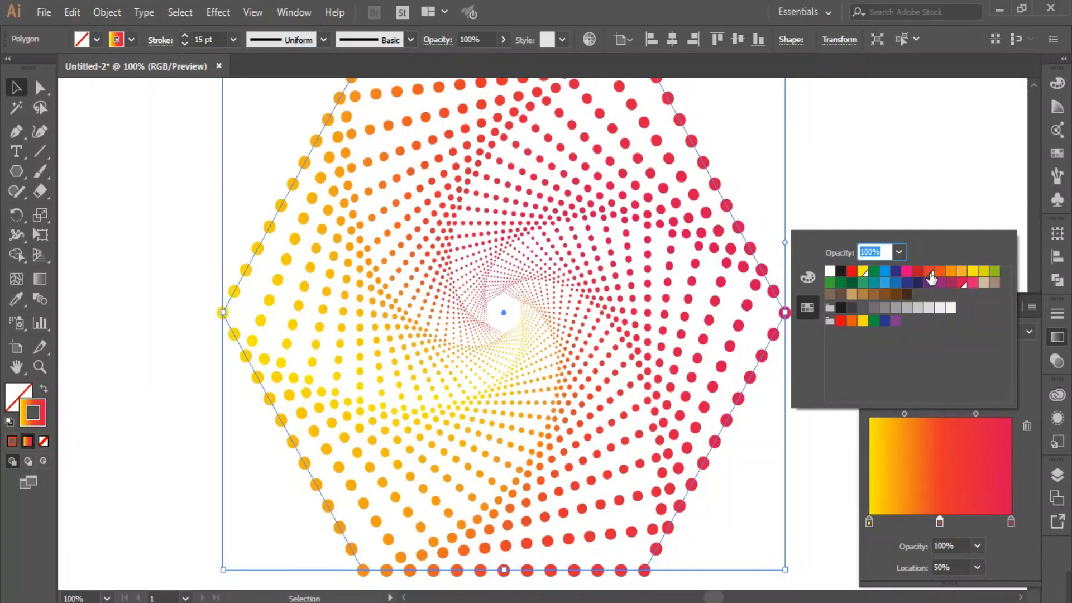
pyautogui.click(1011, 522)
pyautogui.doubleClick(1011, 523)
pyautogui.click(962, 282)
pyautogui.click(1029, 460)
pyautogui.click(1017, 298)
pyautogui.click(845, 243)
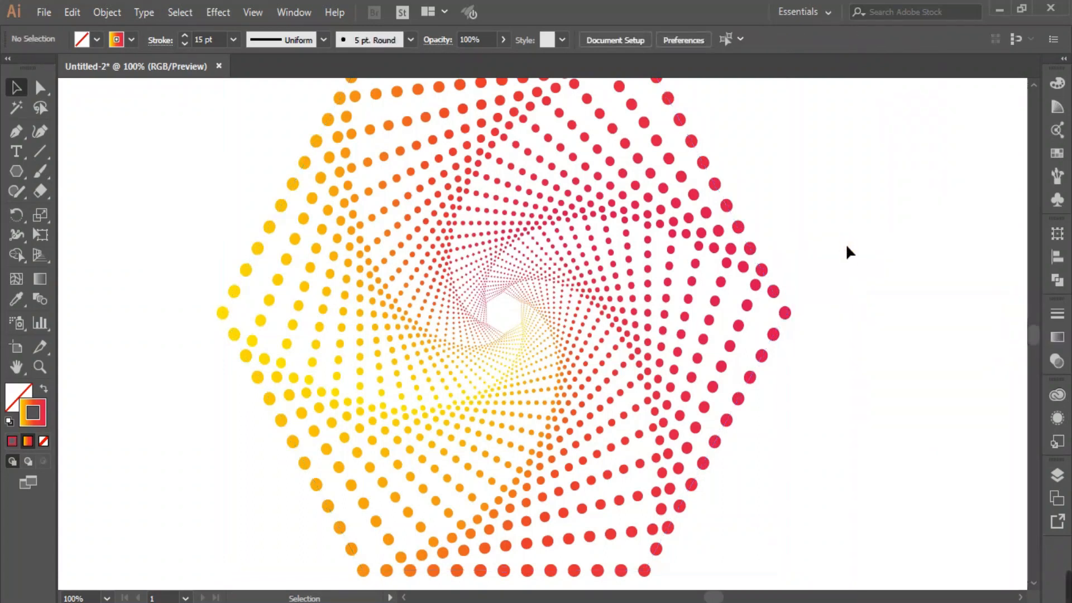
# Set the global CMYK Yellow swatch's green value to 221 with preview enabled
pyautogui.click(1057, 153)
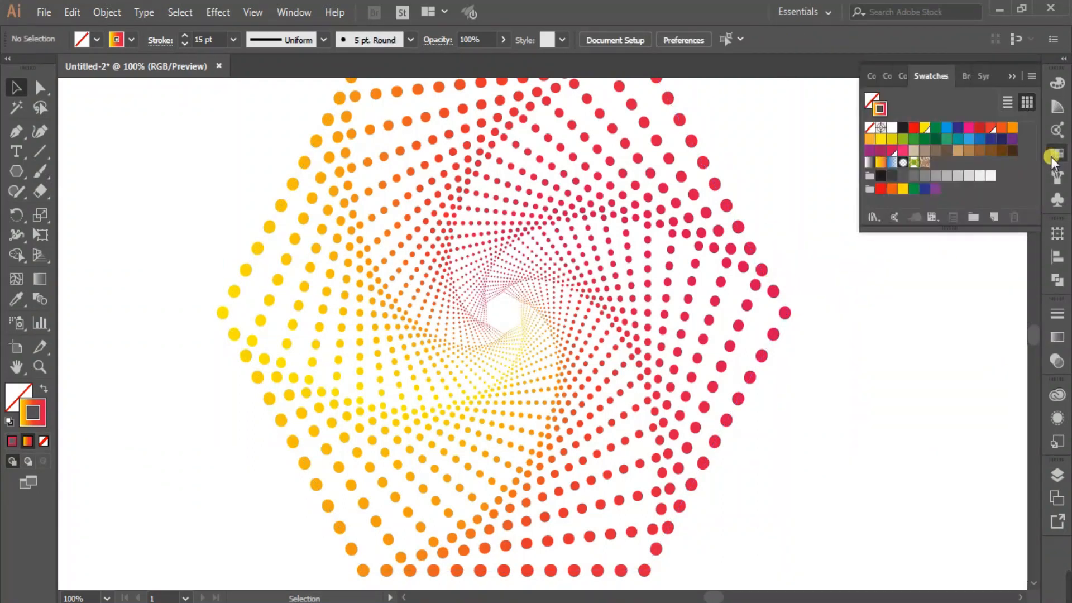
pyautogui.doubleClick(924, 128)
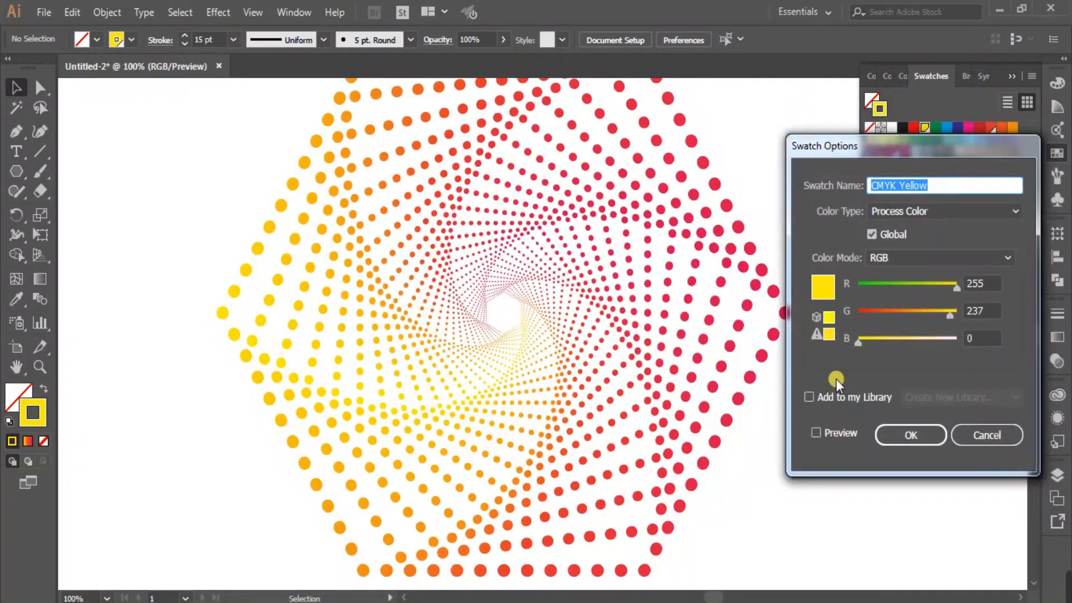
pyautogui.click(816, 433)
pyautogui.moveTo(957, 291); pyautogui.dragTo(942, 317)
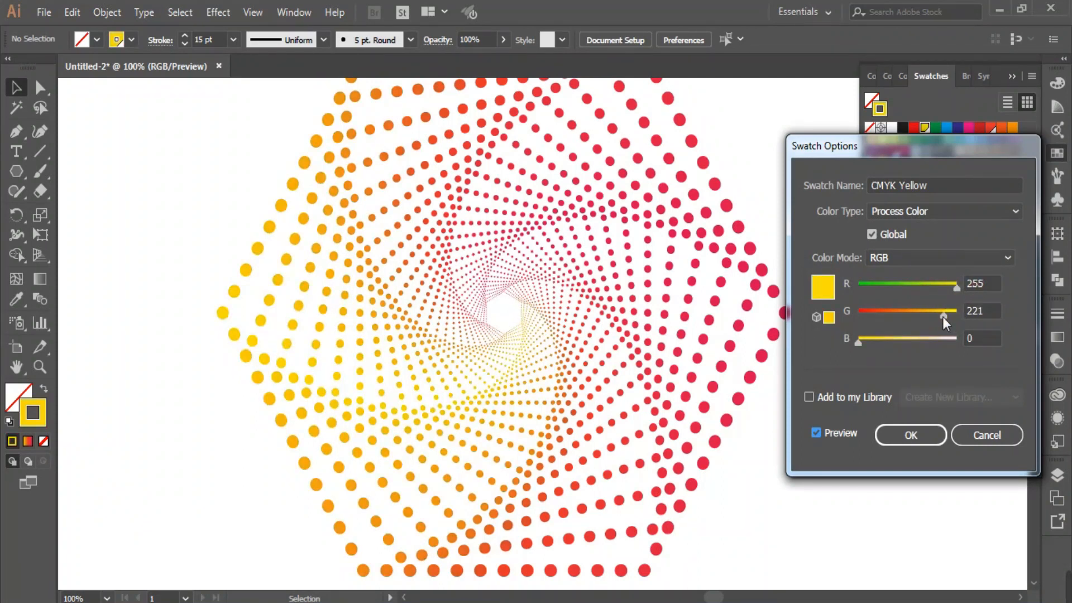
pyautogui.click(913, 437)
# Change the global orange-red swatch to R 255, G 93, B 0 with preview enabled
pyautogui.doubleClick(989, 128)
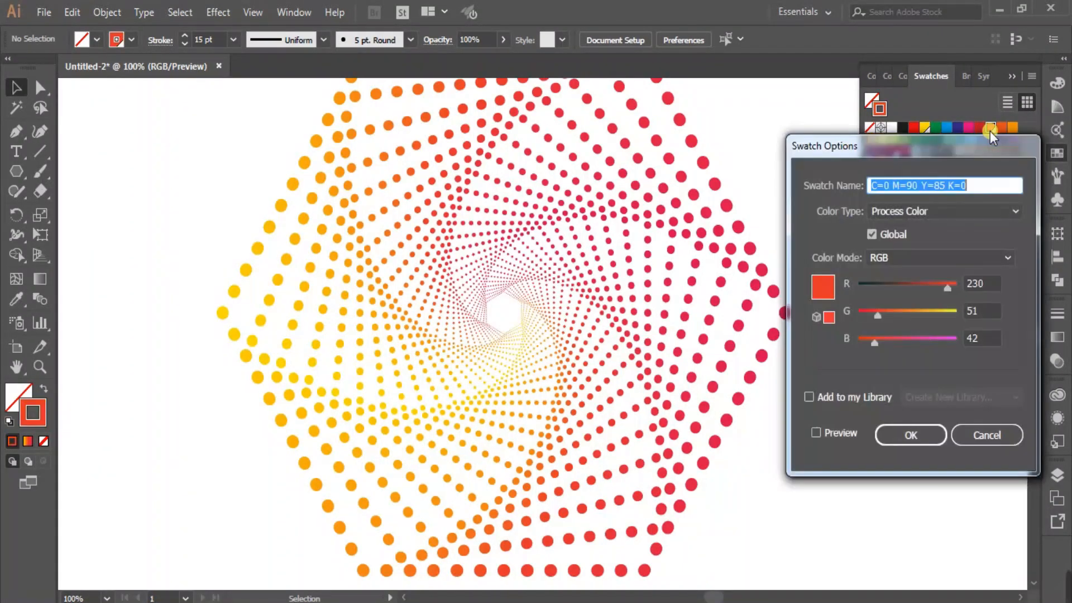
pyautogui.click(815, 433)
pyautogui.moveTo(874, 340)
pyautogui.mouseDown()
pyautogui.moveTo(889, 342)
pyautogui.moveTo(875, 342)
pyautogui.moveTo(899, 318)
pyautogui.moveTo(873, 340)
pyautogui.mouseUp()
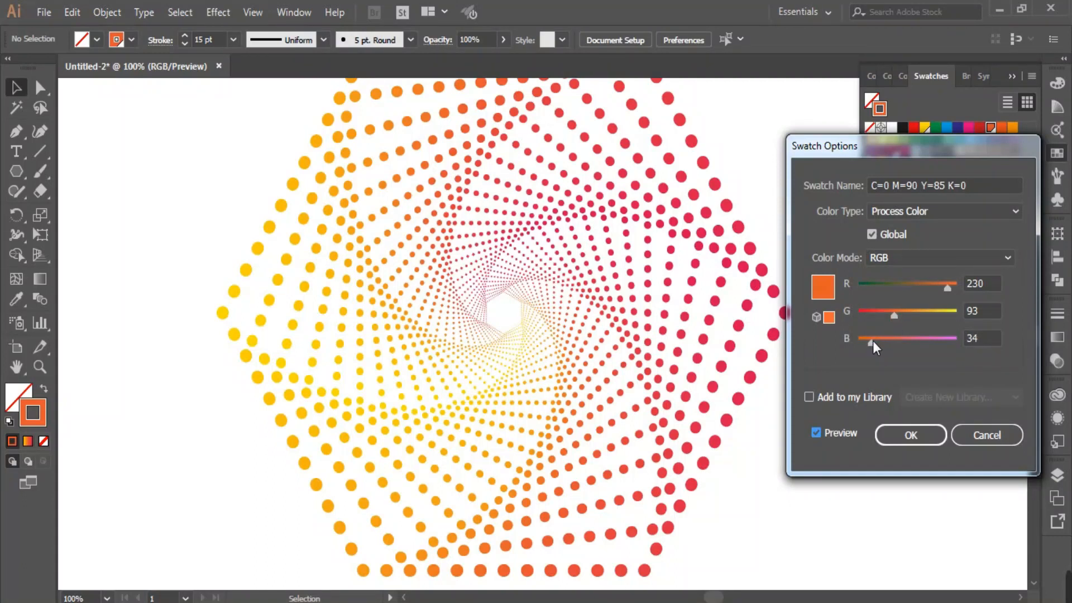
pyautogui.moveTo(951, 289); pyautogui.dragTo(966, 289)
pyautogui.moveTo(871, 343); pyautogui.dragTo(852, 342)
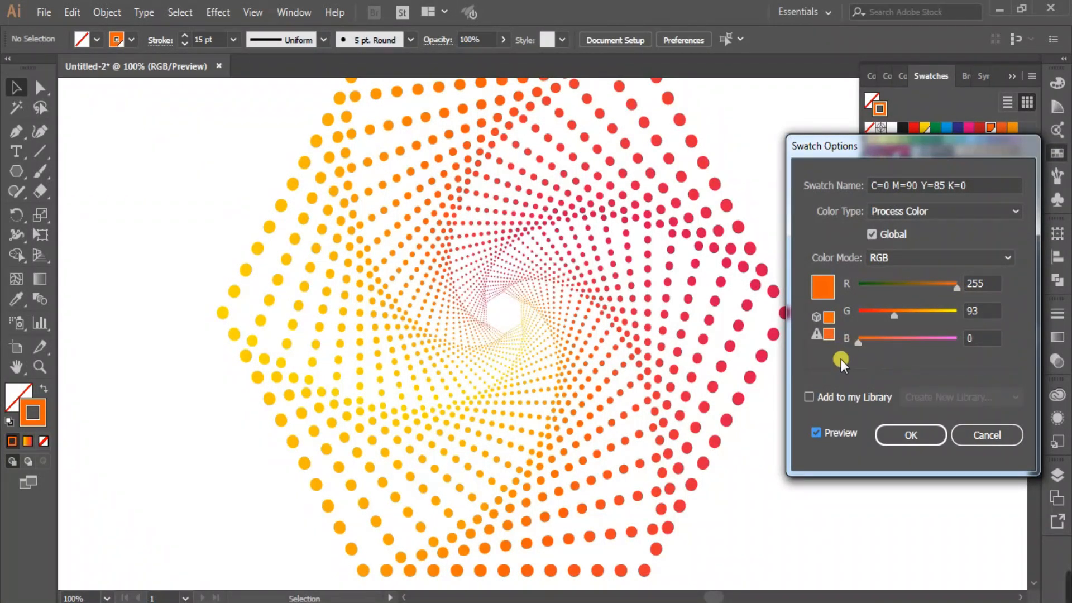
pyautogui.click(904, 429)
# Change the global crimson swatch C=10 M=100 Y=50 K=0 to R 230, G 0, B 62 with preview enabled
pyautogui.doubleClick(890, 152)
pyautogui.click(814, 433)
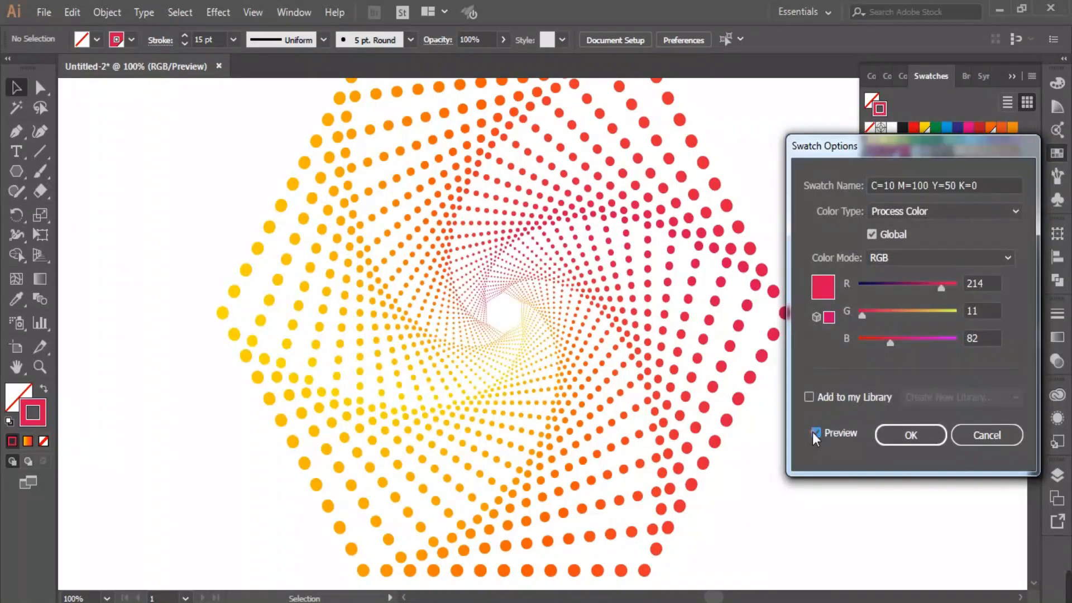
pyautogui.moveTo(946, 290); pyautogui.dragTo(950, 291)
pyautogui.moveTo(883, 343); pyautogui.dragTo(843, 315)
pyautogui.click(878, 347)
pyautogui.moveTo(873, 344); pyautogui.dragTo(882, 345)
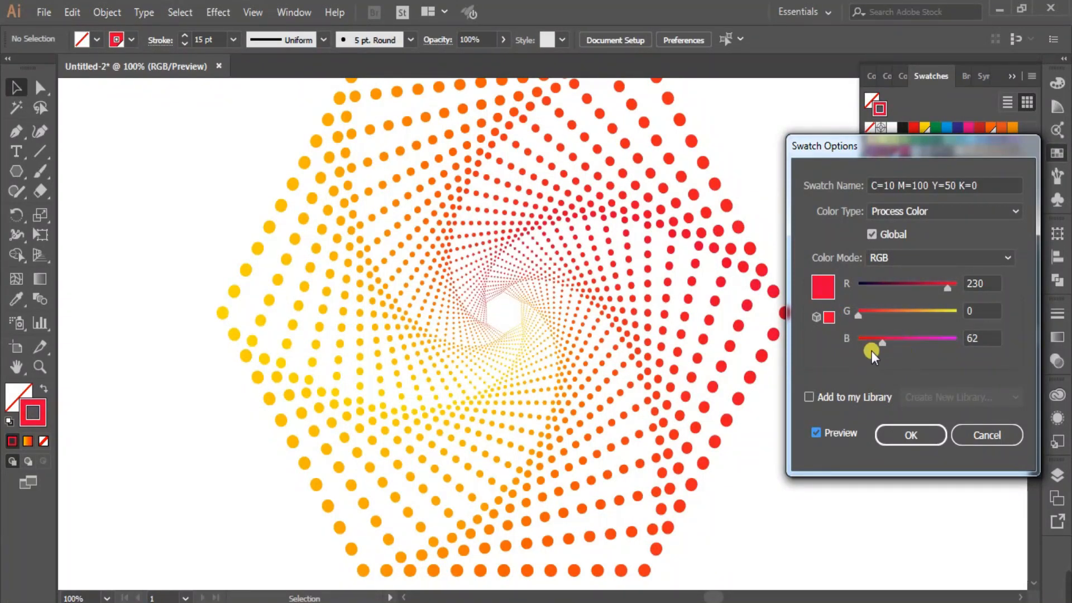
pyautogui.click(908, 436)
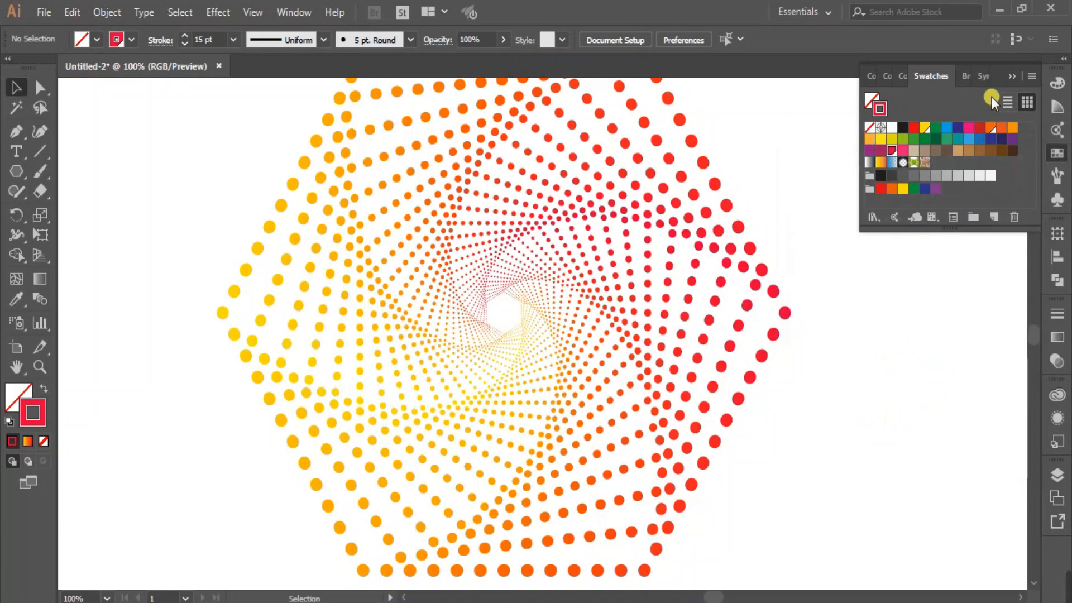
pyautogui.click(1011, 75)
# Select the hexagon, try the Radial type for its stroke gradient and activate the Gradient tool
pyautogui.click(737, 306)
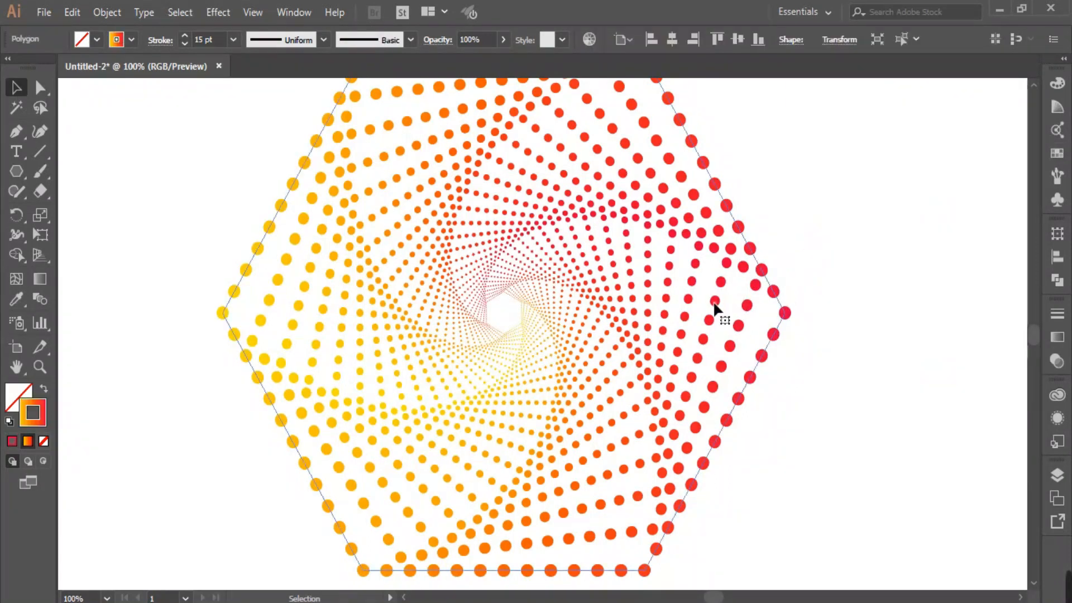
pyautogui.click(1055, 337)
pyautogui.click(1019, 333)
pyautogui.click(979, 363)
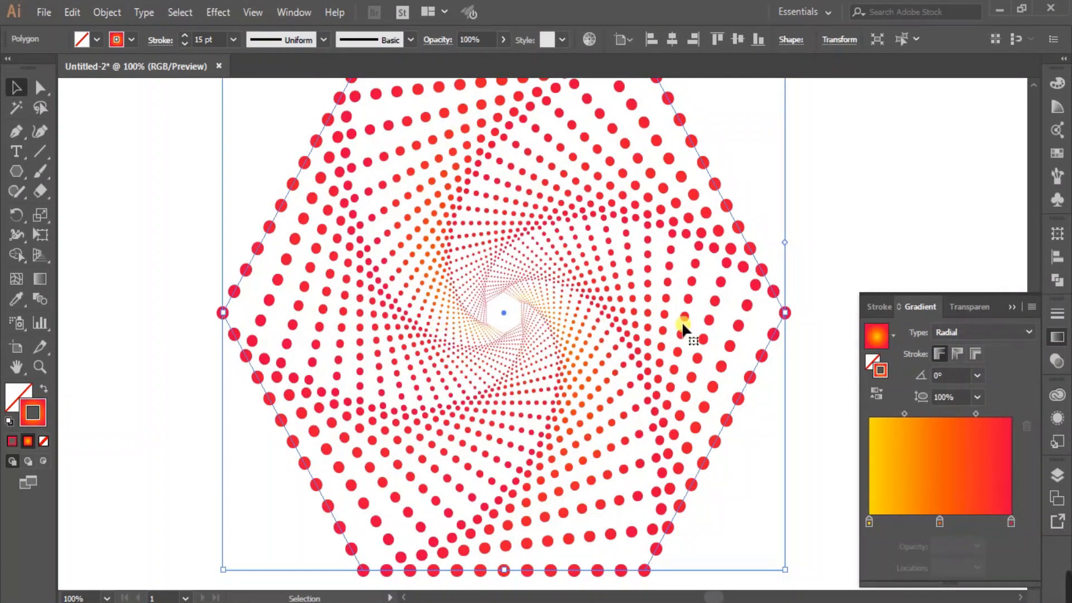
pyautogui.click(1011, 306)
pyautogui.click(40, 278)
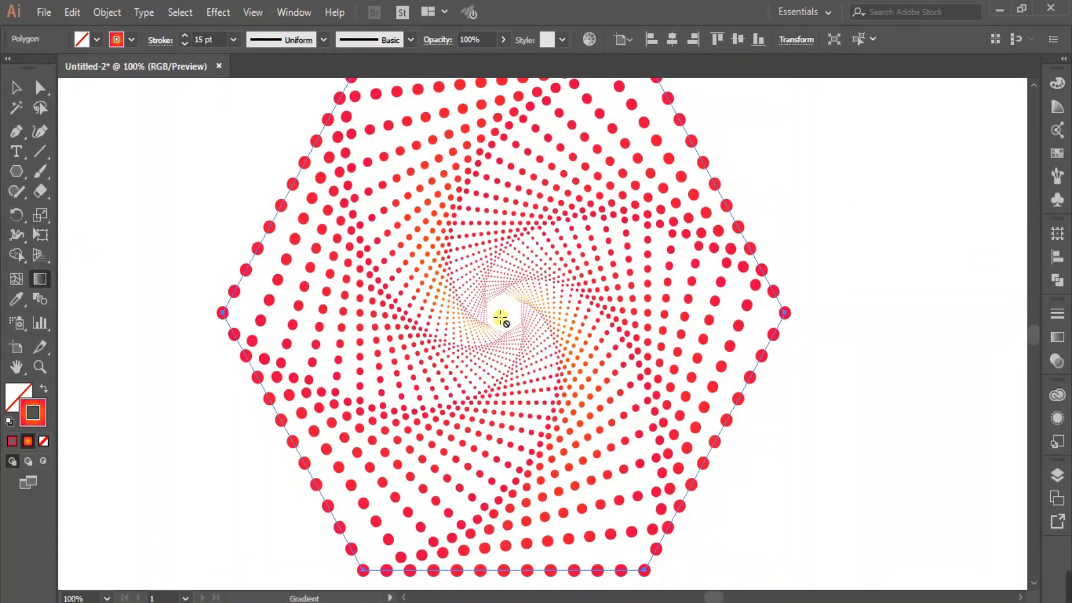
# Try applying the radial gradient along and across the hexagon's stroke, and return it to within the stroke
pyautogui.click(1059, 338)
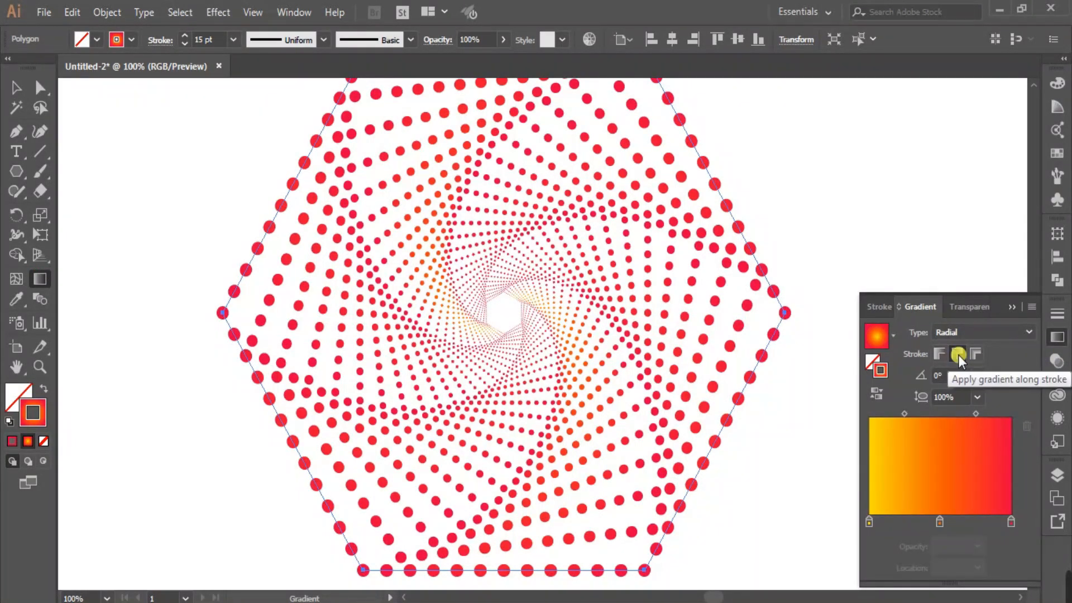
pyautogui.click(959, 355)
pyautogui.click(974, 351)
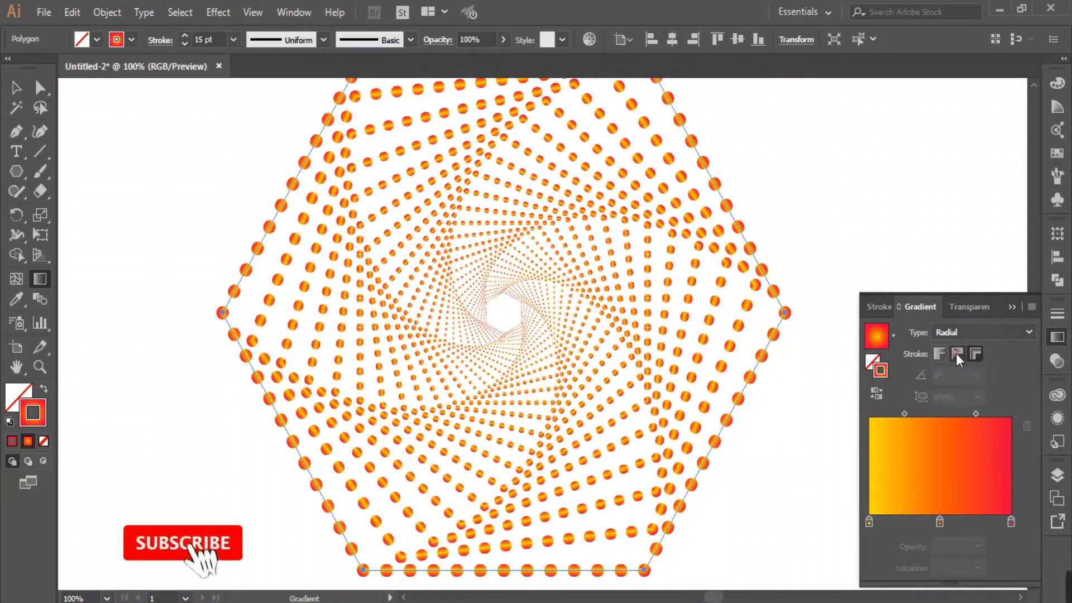
pyautogui.click(955, 353)
pyautogui.click(936, 353)
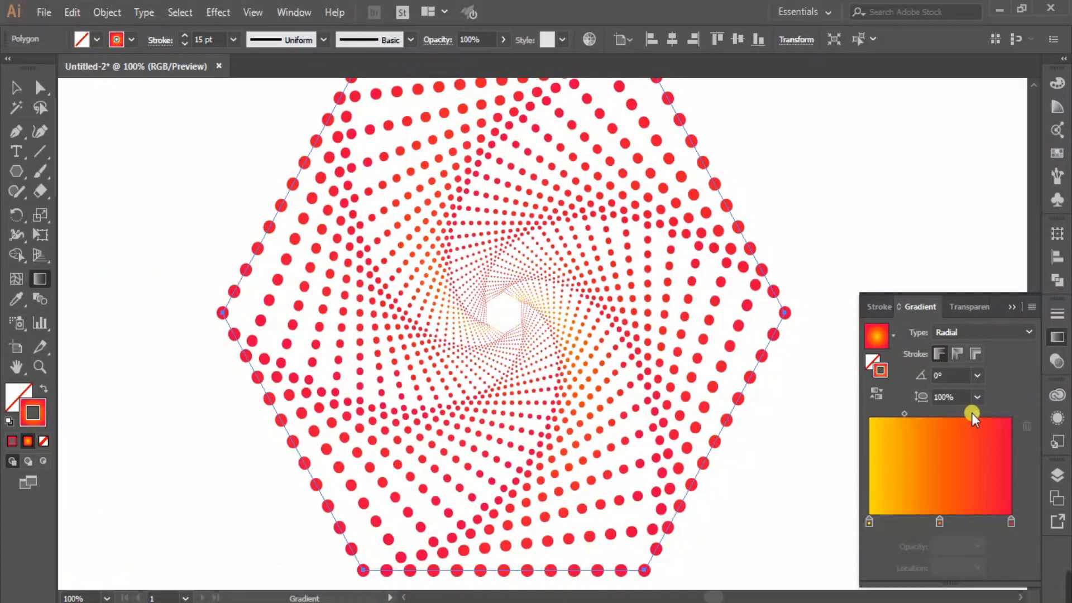
# Return the hexagon's stroke gradient to the Linear type and deselect the hexagon
pyautogui.click(1021, 333)
pyautogui.click(960, 349)
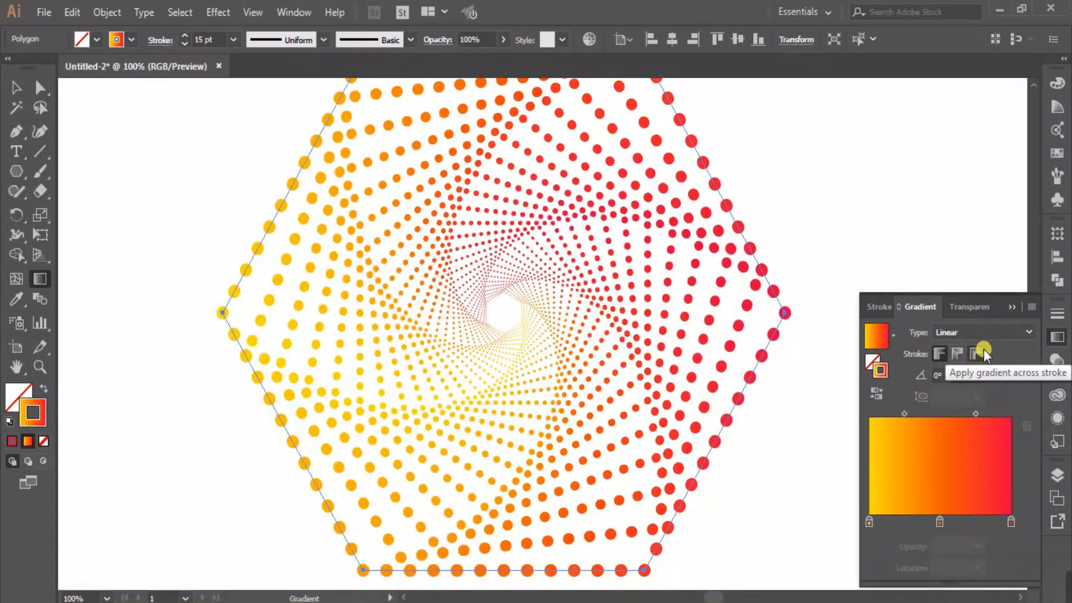
pyautogui.click(1010, 306)
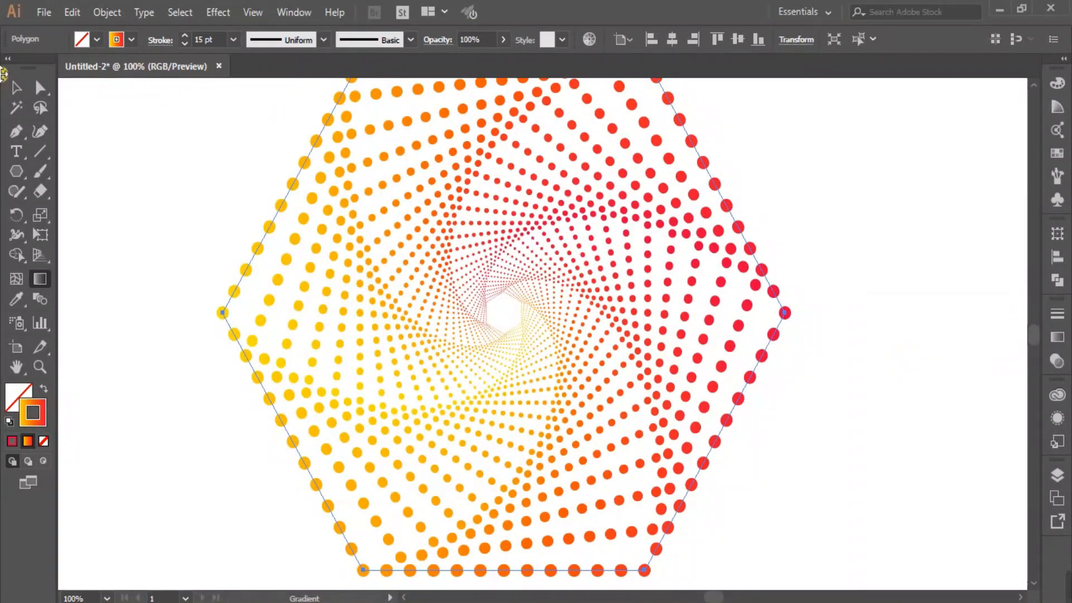
pyautogui.click(16, 87)
pyautogui.click(151, 159)
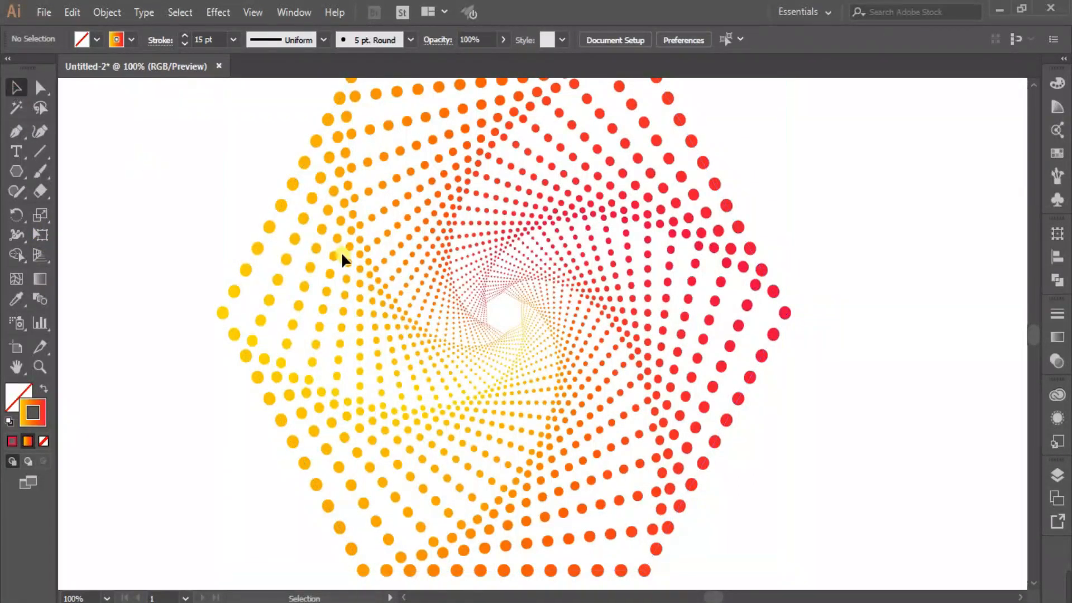
# Select the dotted spiral hexagon and expand its appearance into a group of separate paths
pyautogui.scroll(-1, 511, 311)
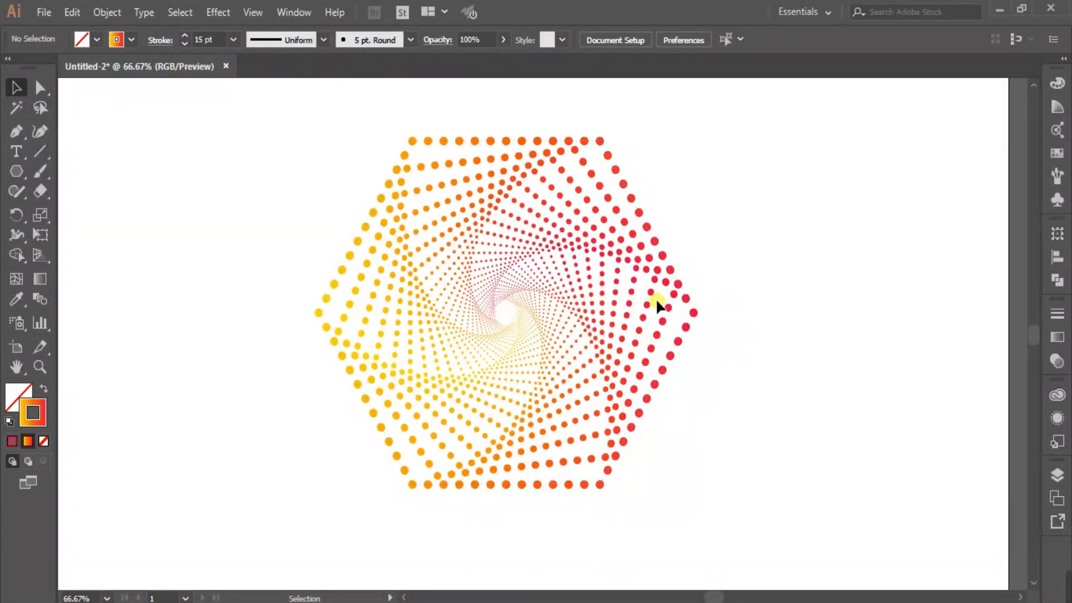
pyautogui.click(661, 257)
pyautogui.click(1056, 474)
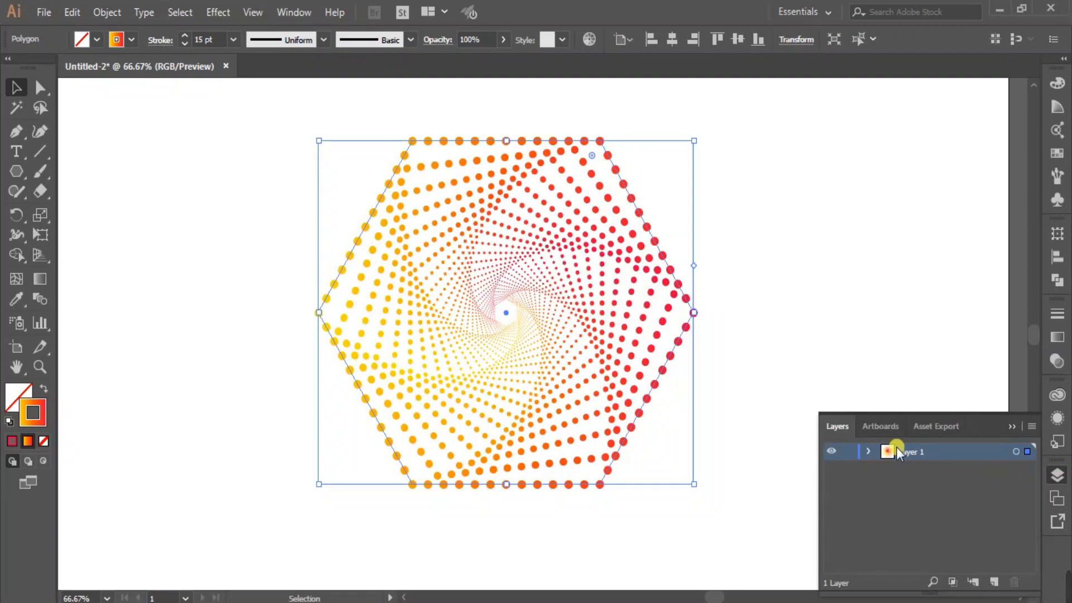
pyautogui.click(868, 452)
pyautogui.click(869, 452)
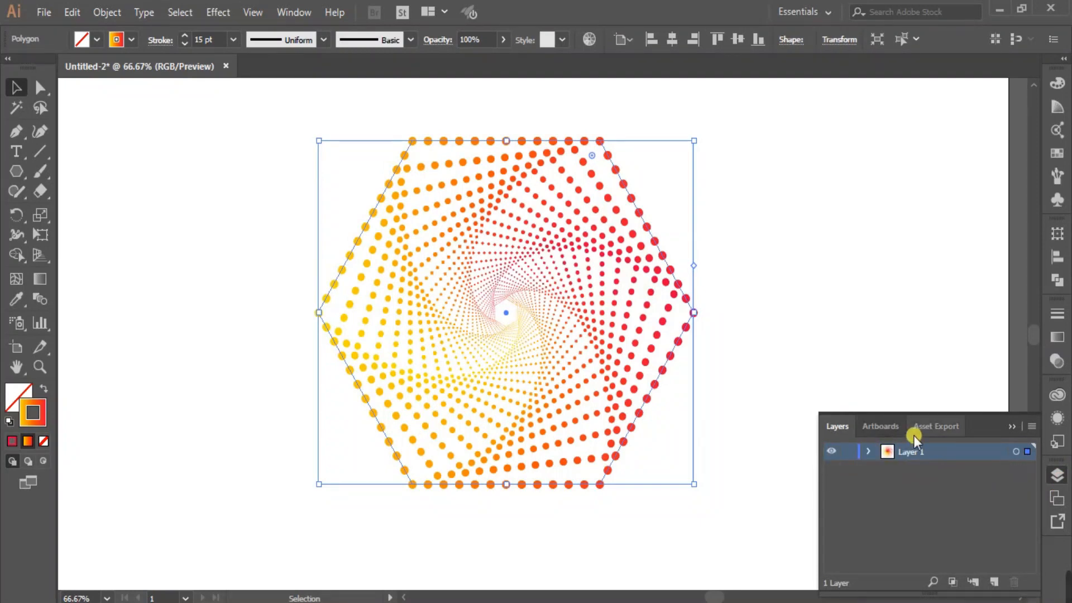
pyautogui.click(107, 12)
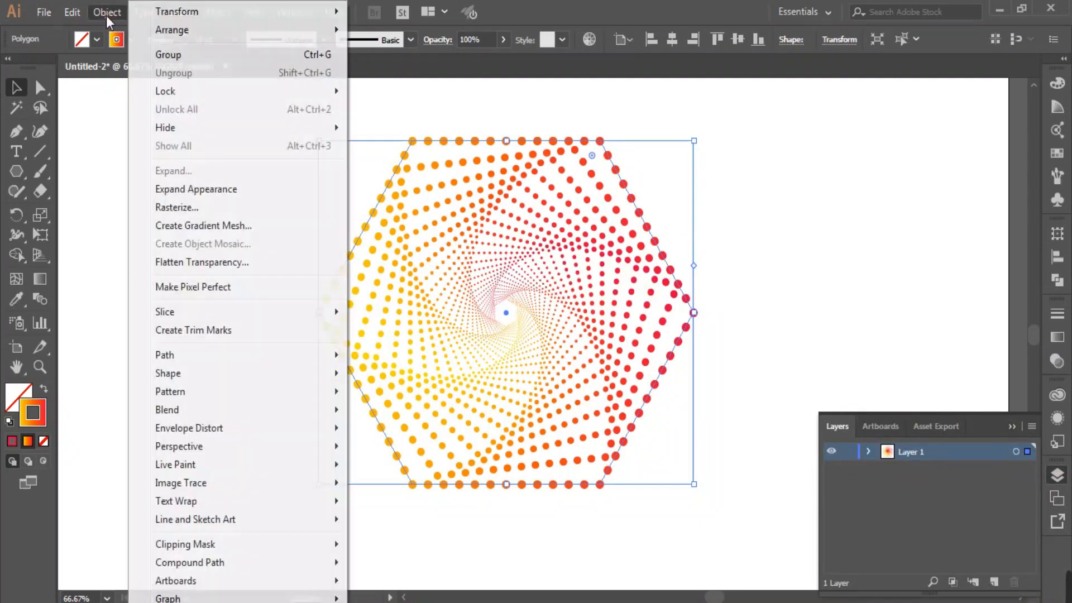
pyautogui.click(208, 186)
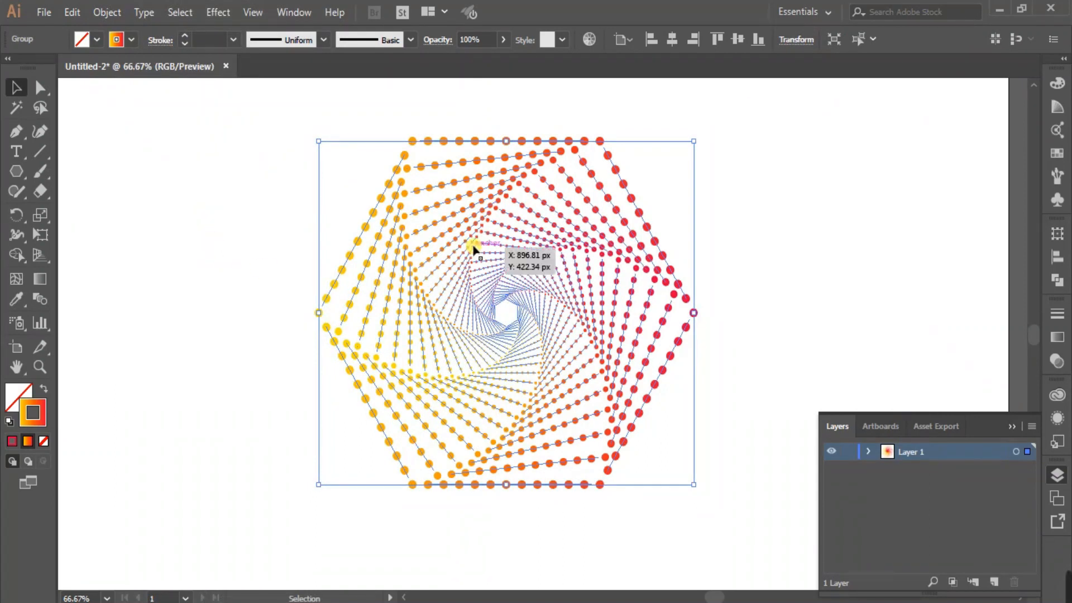
# Expand the hexagon group so that its dotted strokes become gradient-filled shapes
pyautogui.click(106, 13)
pyautogui.click(184, 171)
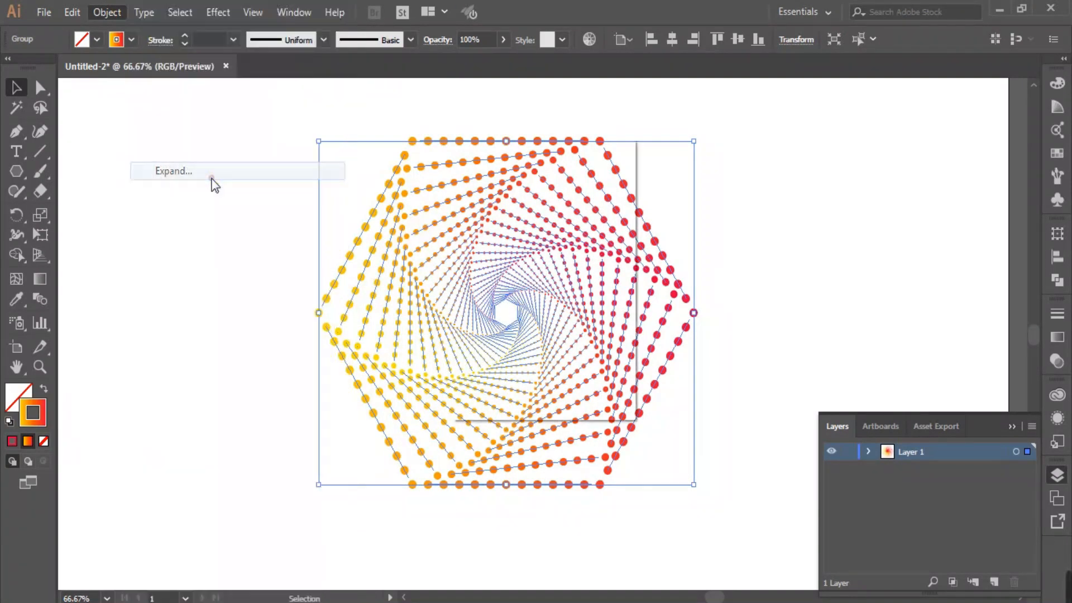
pyautogui.click(504, 378)
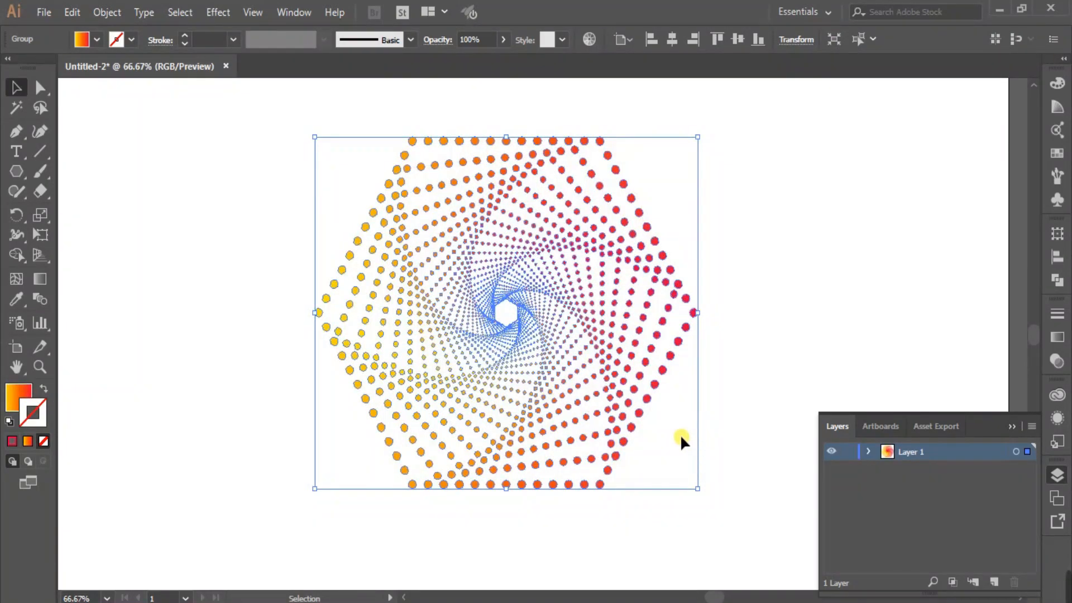
# Examine the nested groups inside the expanded polygon on Layer 1
pyautogui.click(866, 453)
pyautogui.click(886, 469)
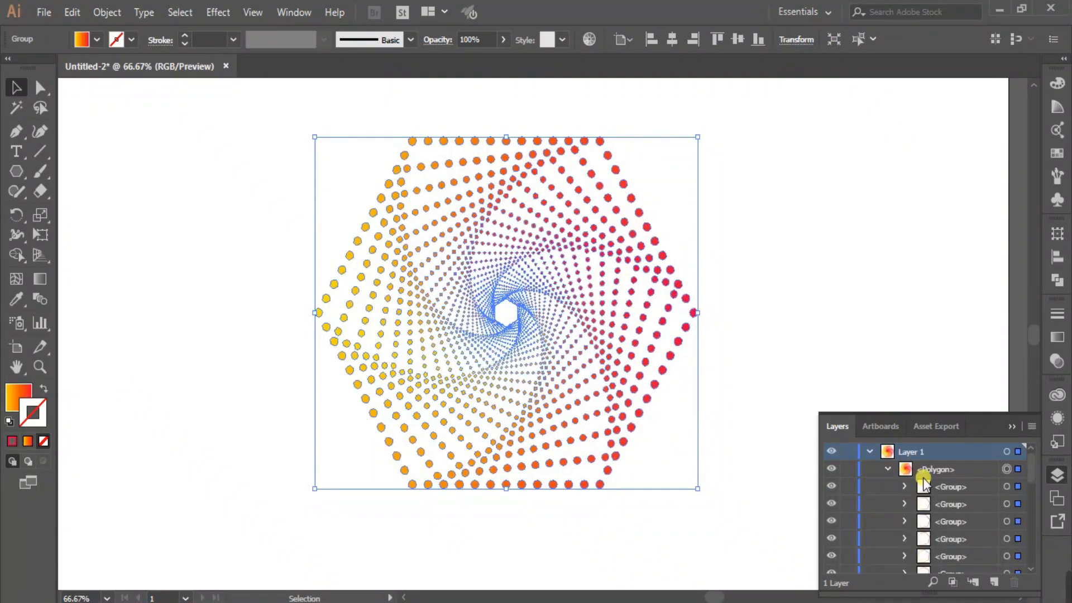
pyautogui.scroll(-2, 949, 519)
pyautogui.scroll(-1, 967, 532)
pyautogui.scroll(3, 967, 532)
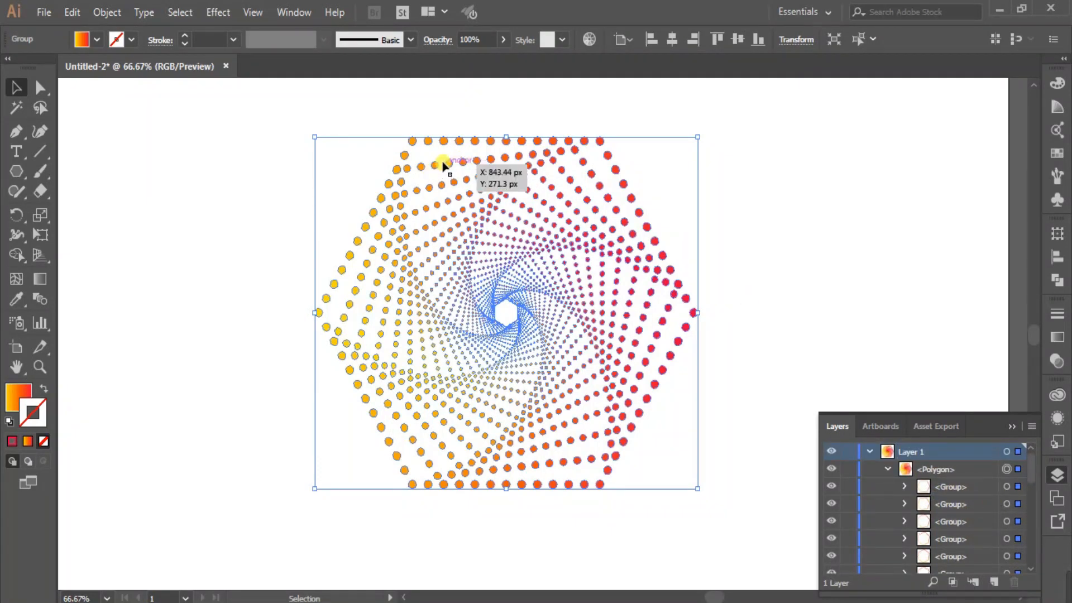
pyautogui.click(903, 486)
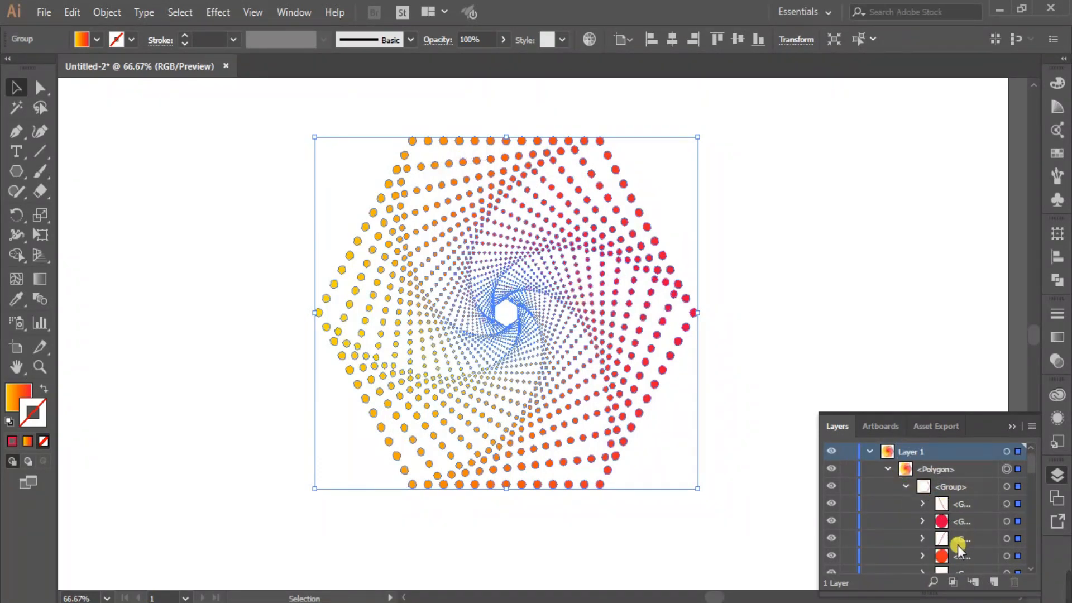
pyautogui.scroll(-3, 957, 545)
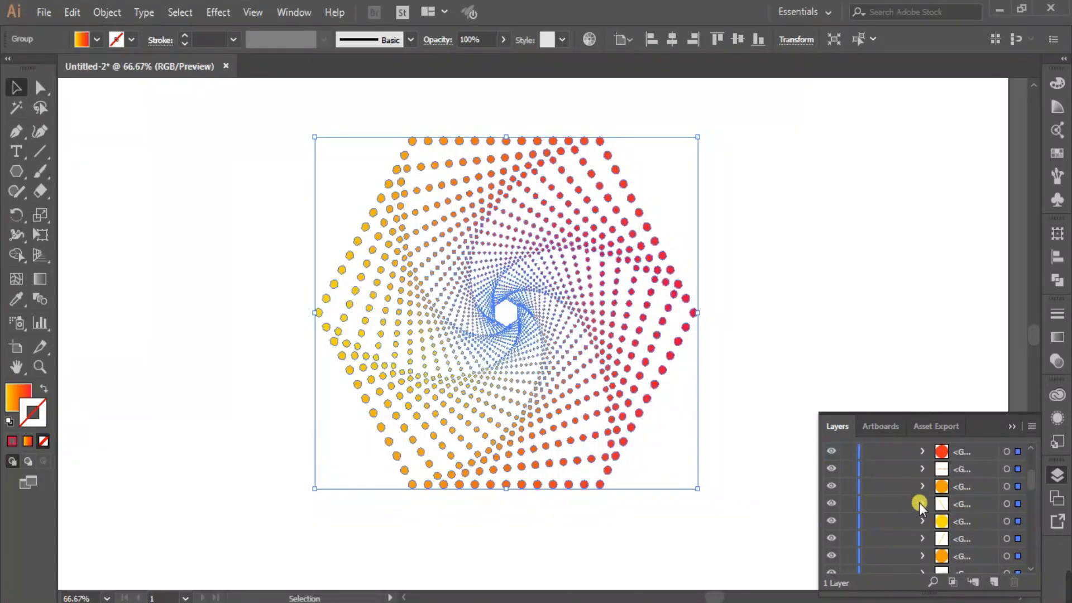
pyautogui.scroll(3, 956, 502)
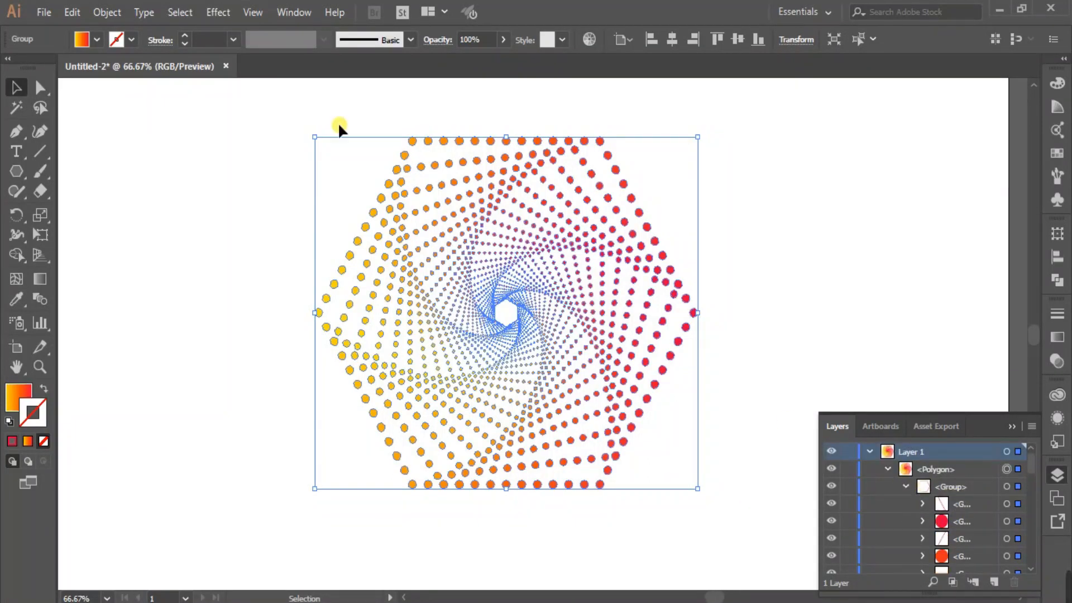
# Release the compound paths in the expanded hexagon artwork and deselect it
pyautogui.click(107, 13)
pyautogui.moveTo(258, 558)
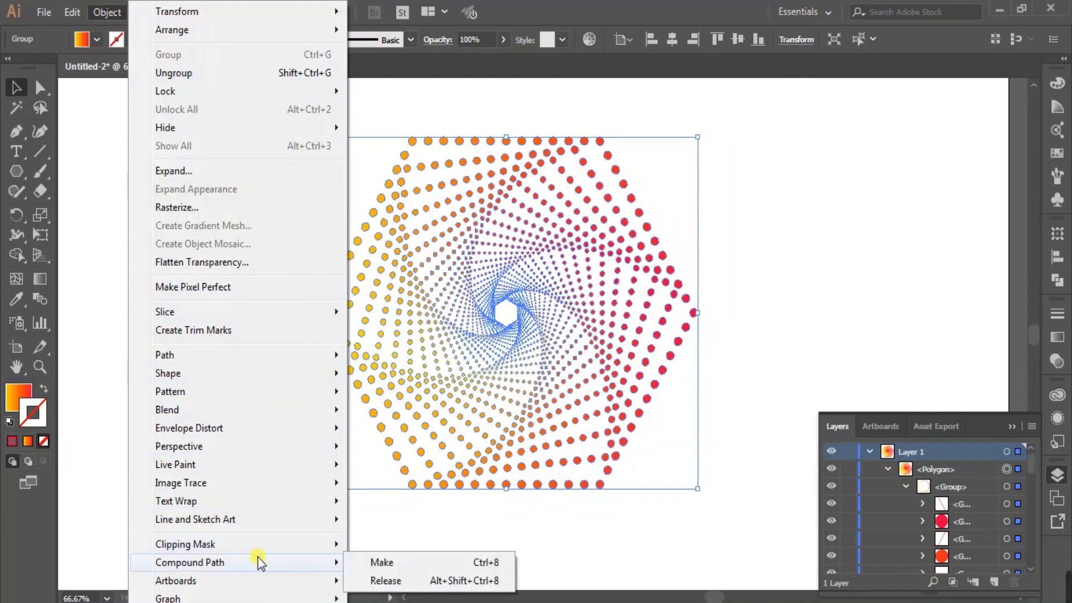
pyautogui.click(381, 582)
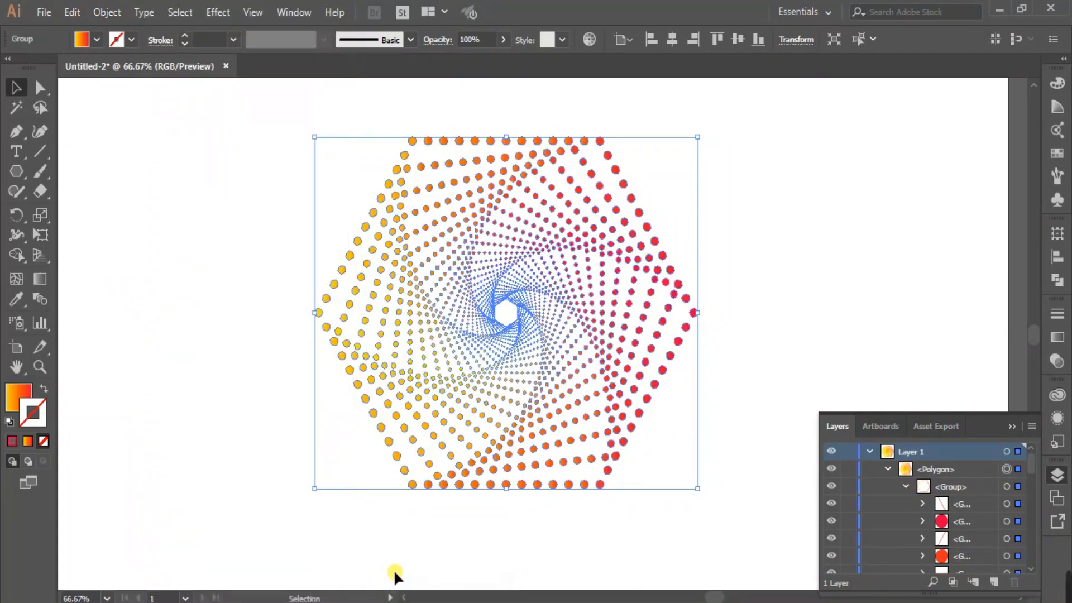
pyautogui.click(106, 13)
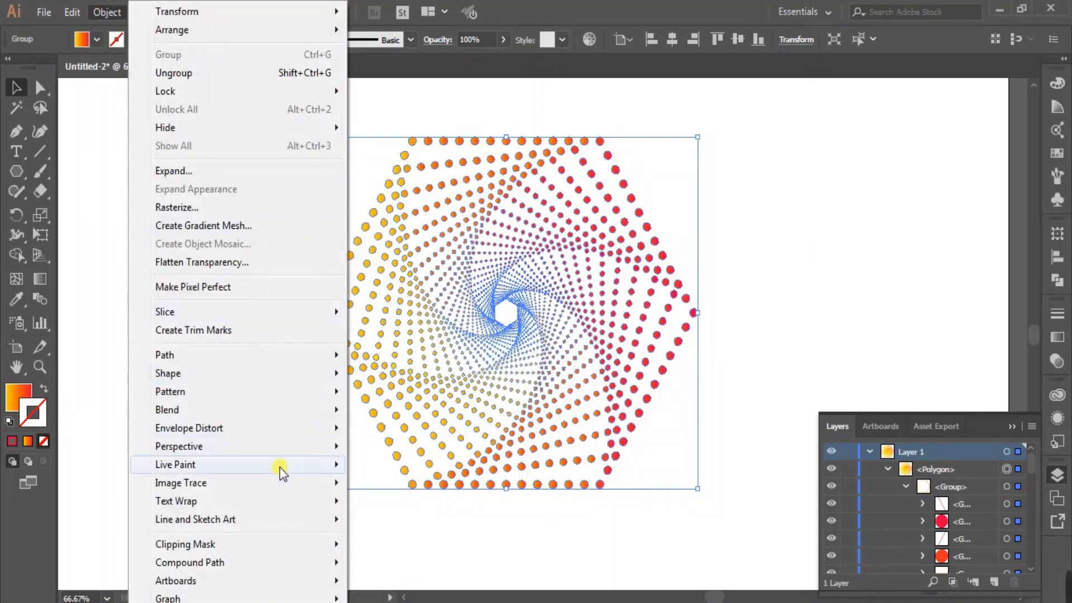
pyautogui.moveTo(259, 562)
pyautogui.moveTo(283, 543)
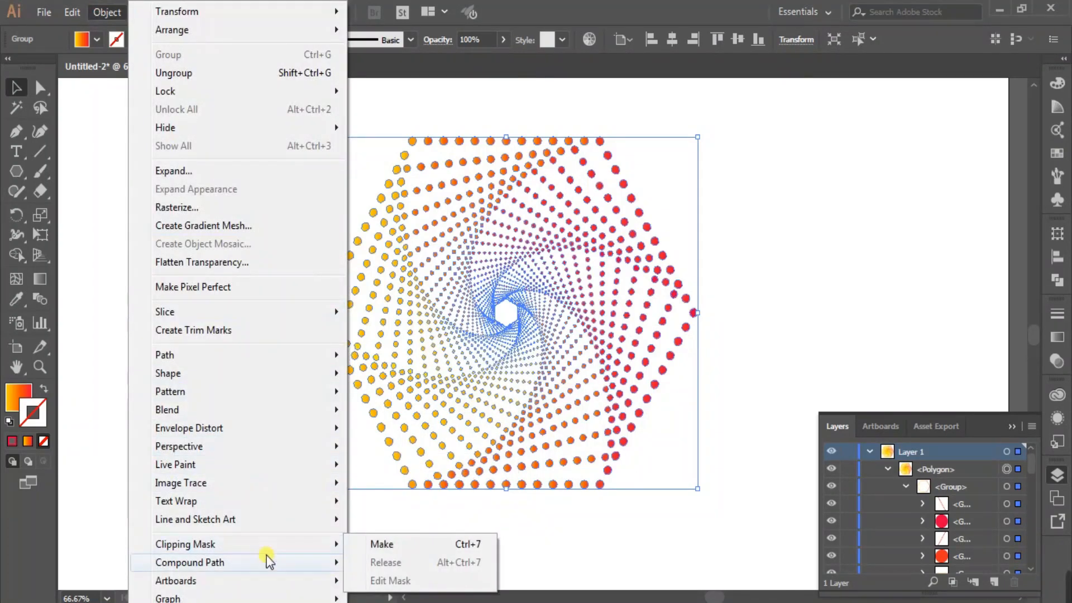
pyautogui.click(734, 268)
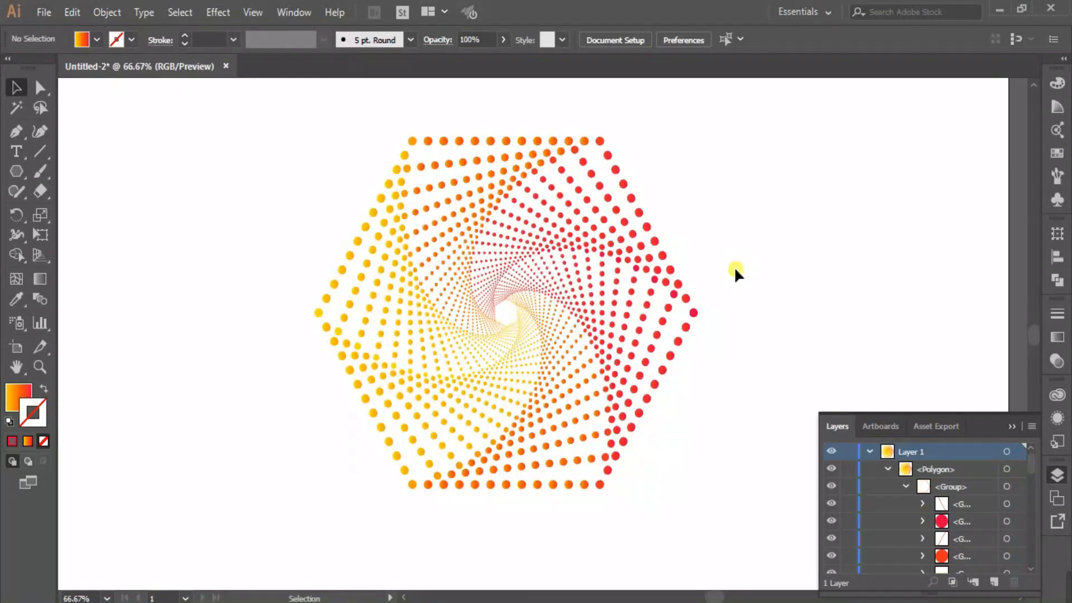
# Ungroup the whole dotted spiral hexagon artwork and deselect it
pyautogui.click(657, 336)
pyautogui.rightClick(658, 341)
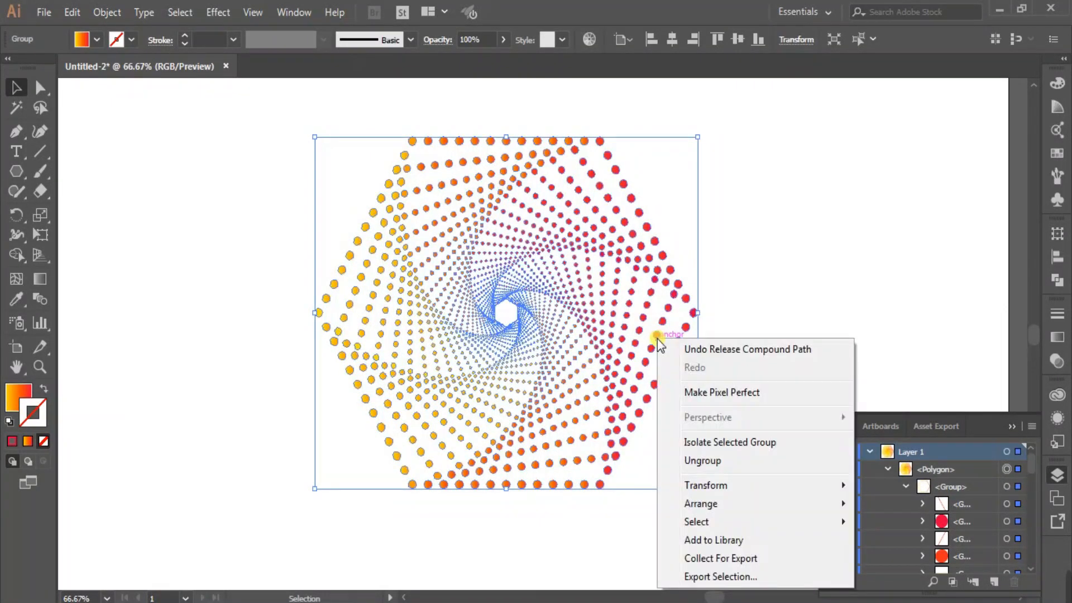
pyautogui.click(720, 460)
pyautogui.click(747, 362)
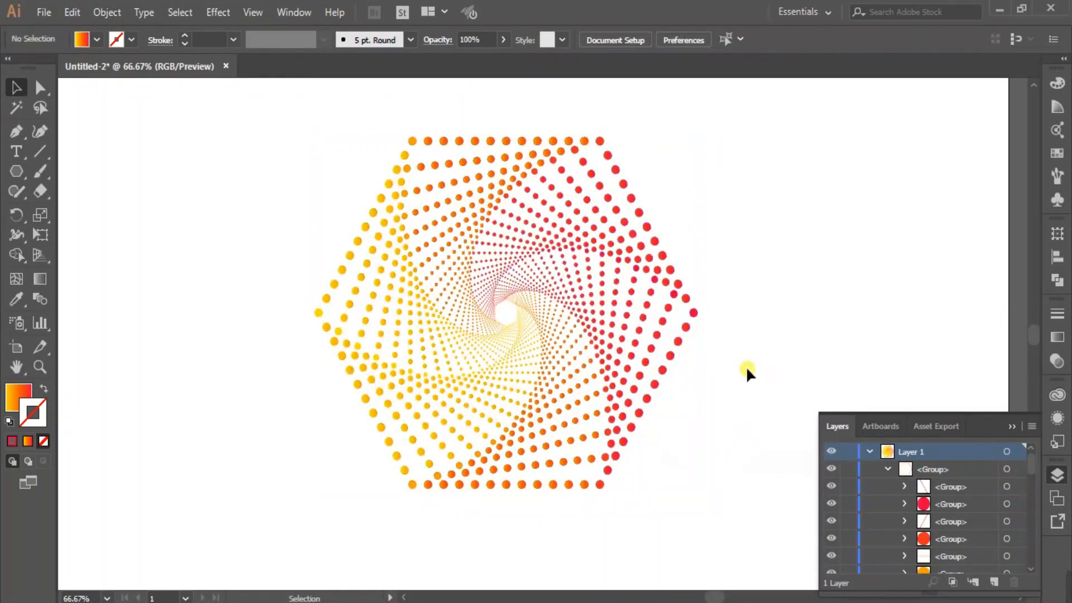
# Ungroup one inner dotted hexagon ring of the spiral and deselect it
pyautogui.rightClick(612, 351)
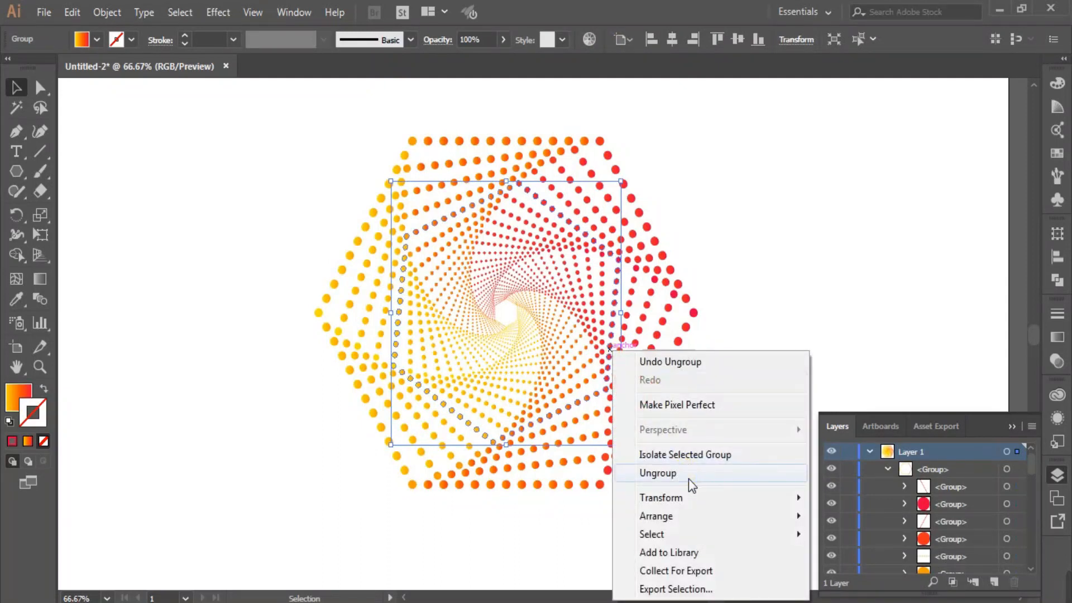
pyautogui.click(688, 478)
pyautogui.rightClick(608, 353)
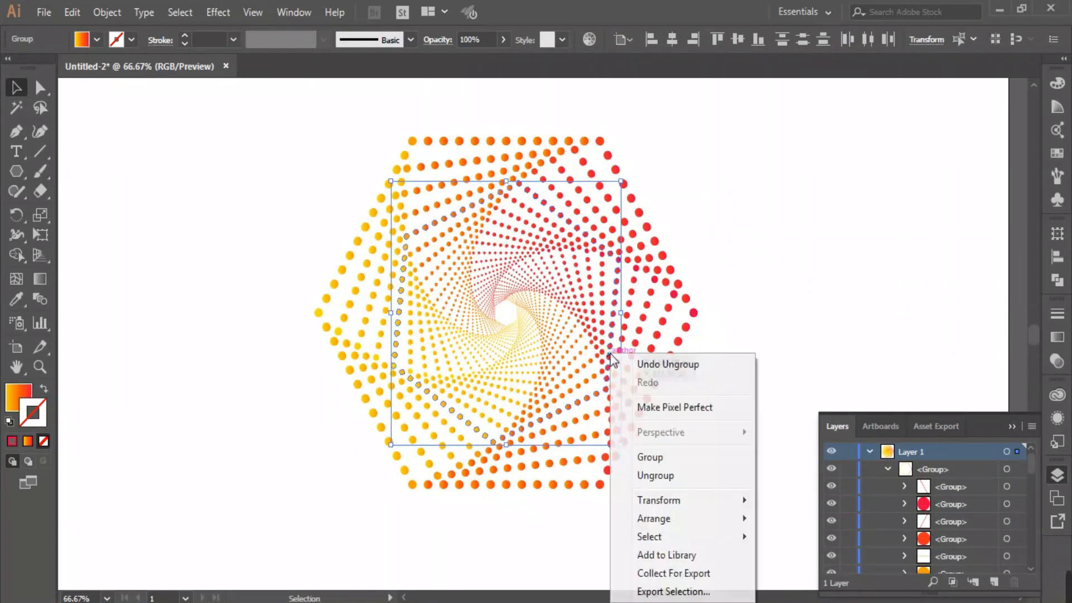
pyautogui.click(682, 456)
pyautogui.click(682, 424)
# Try moving one inner dotted ring sideways out of the spiral, undo the move and deselect the ring
pyautogui.moveTo(599, 291); pyautogui.dragTo(719, 270)
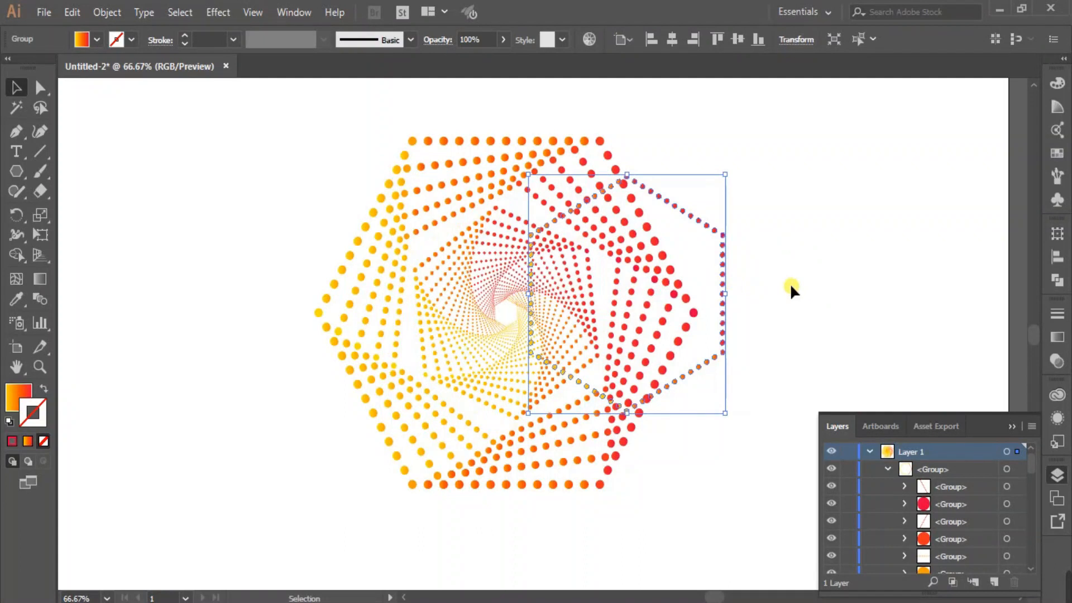
pyautogui.hotkey('ctrl', 'z')
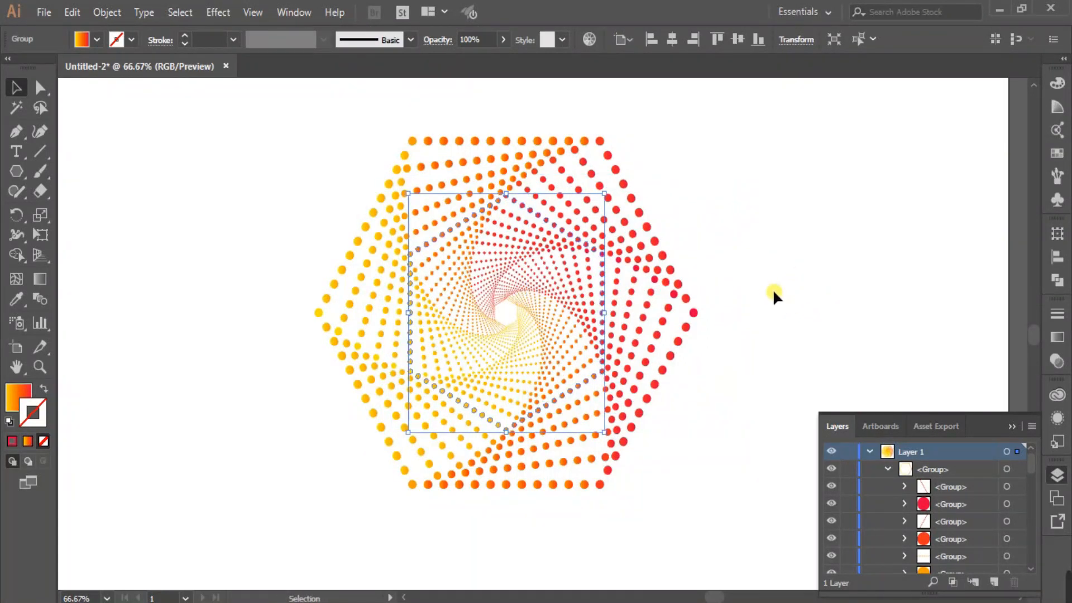
pyautogui.click(745, 285)
# Select the complete dotted hexagon and enlarge it proportionally to about three quarters of the artboard's height
pyautogui.moveTo(711, 471); pyautogui.dragTo(644, 441)
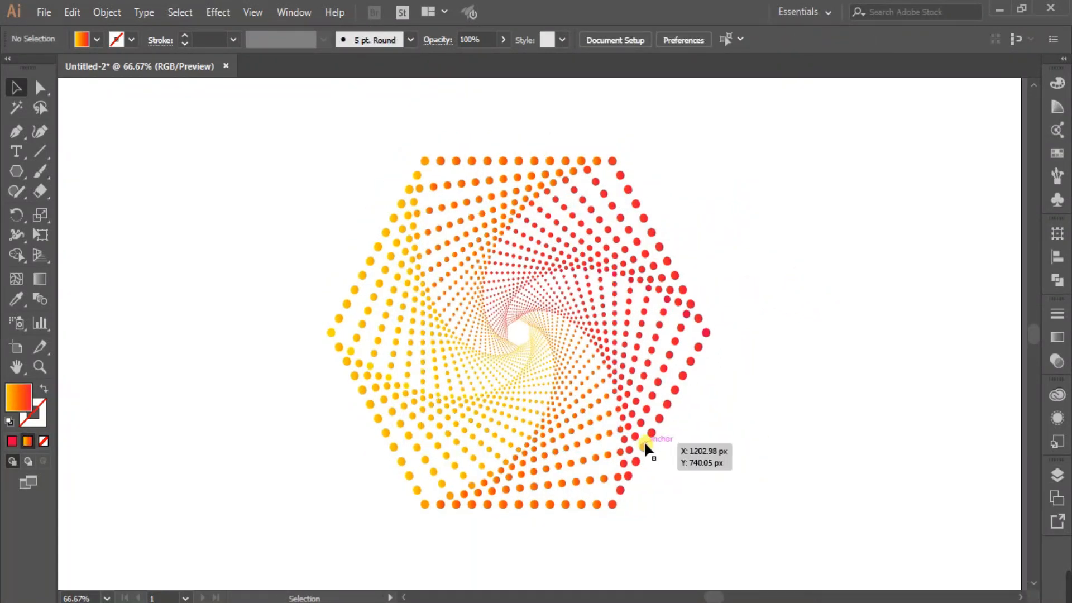
pyautogui.scroll(-1, 749, 476)
pyautogui.moveTo(720, 497); pyautogui.dragTo(801, 534)
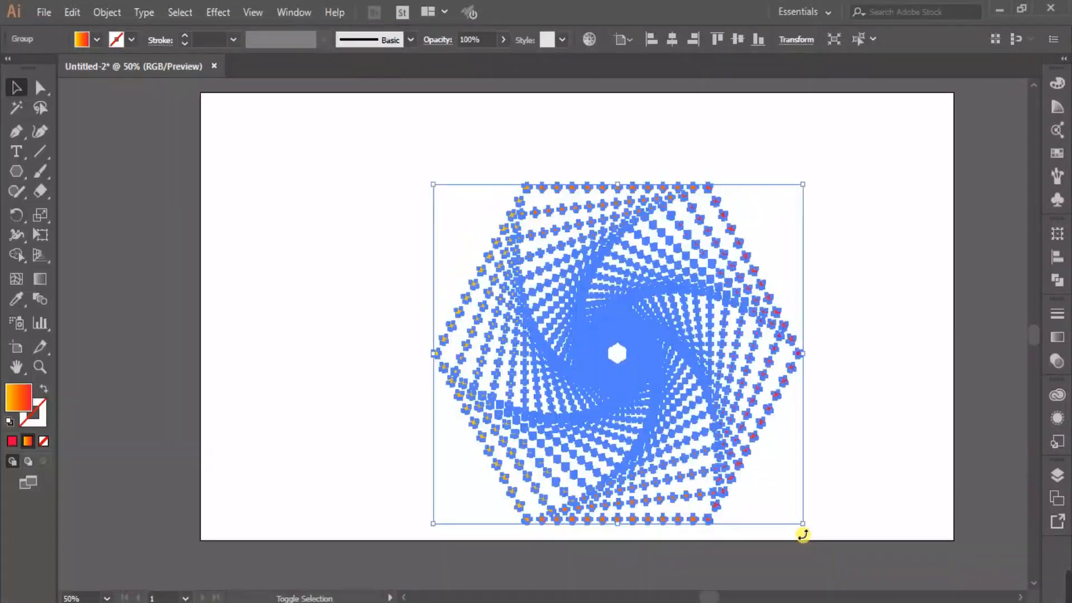
# Align the enlarged hexagon to the artboard's horizontal and vertical centre and deselect it
pyautogui.click(671, 41)
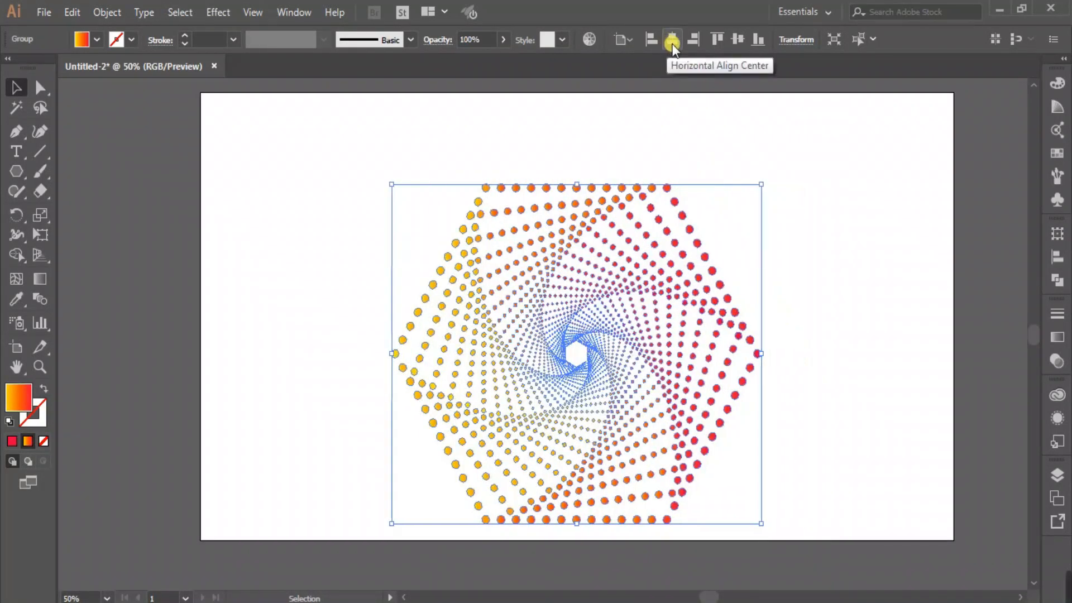
pyautogui.click(738, 40)
pyautogui.click(840, 308)
pyautogui.scroll(1, 624, 353)
pyautogui.moveTo(855, 295); pyautogui.dragTo(845, 326)
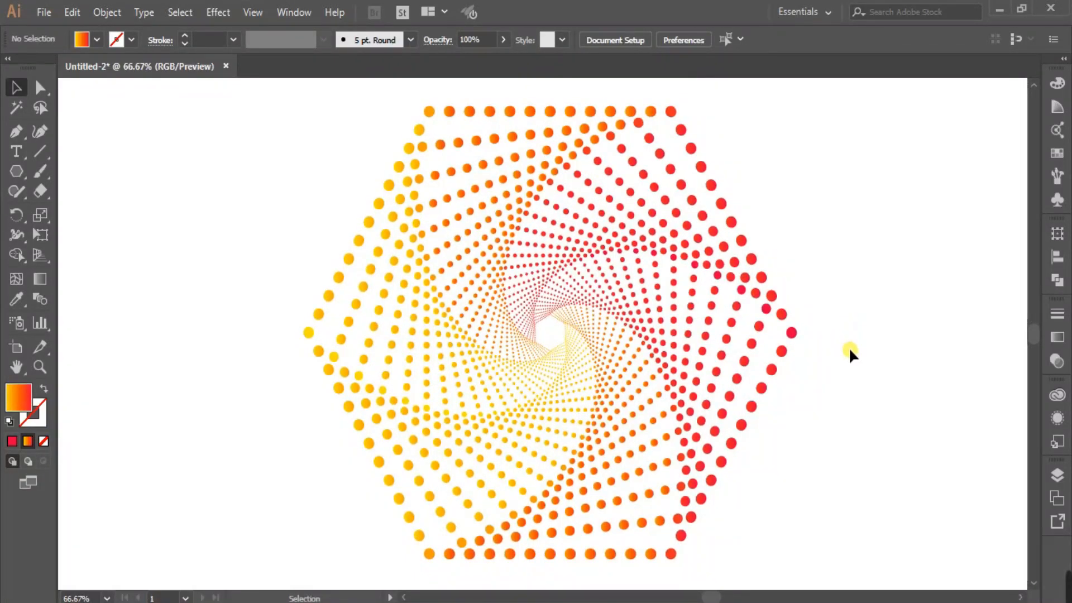